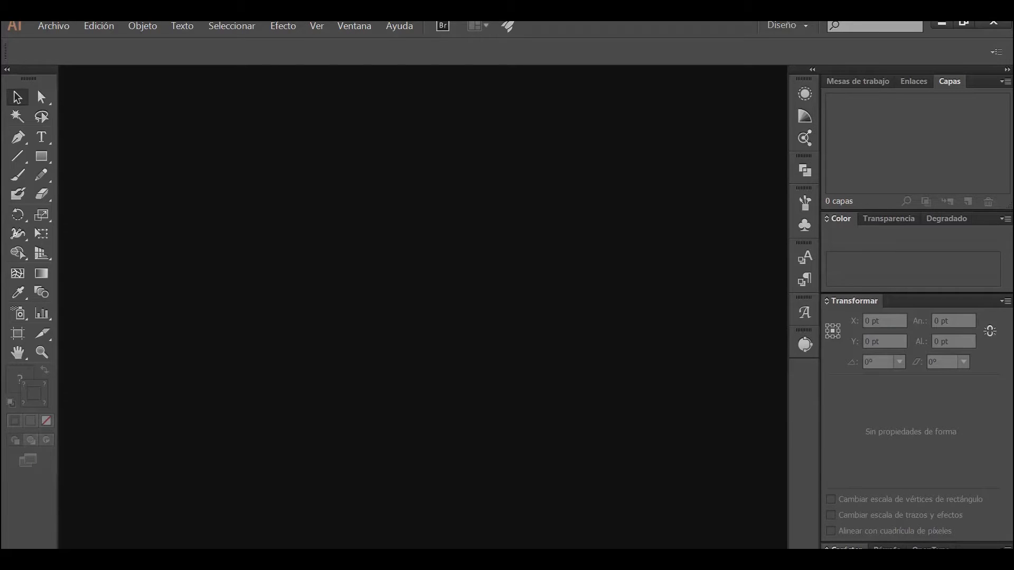
Create a new document 1280 px wide and 720 px high
click(53, 26)
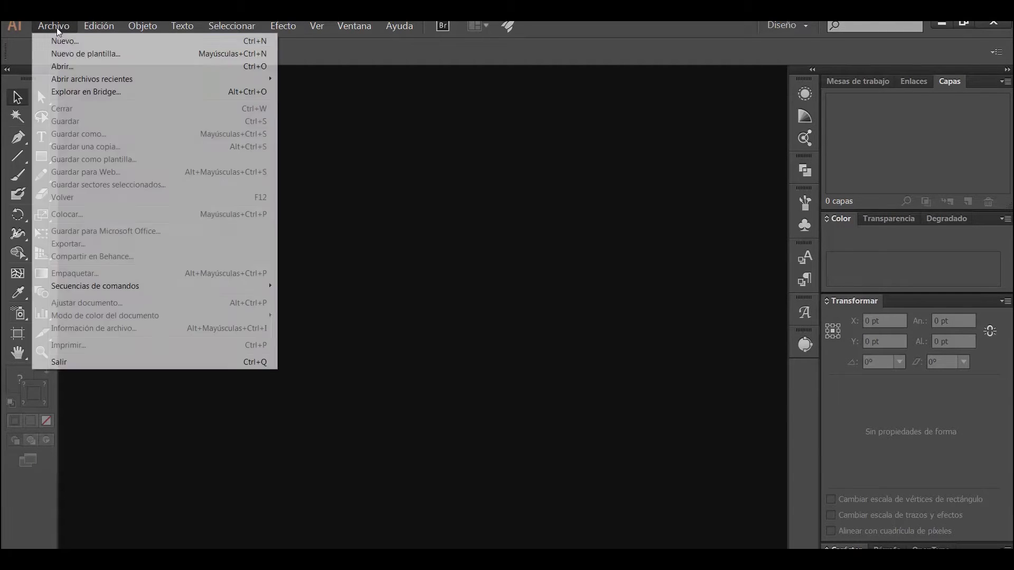
click(73, 42)
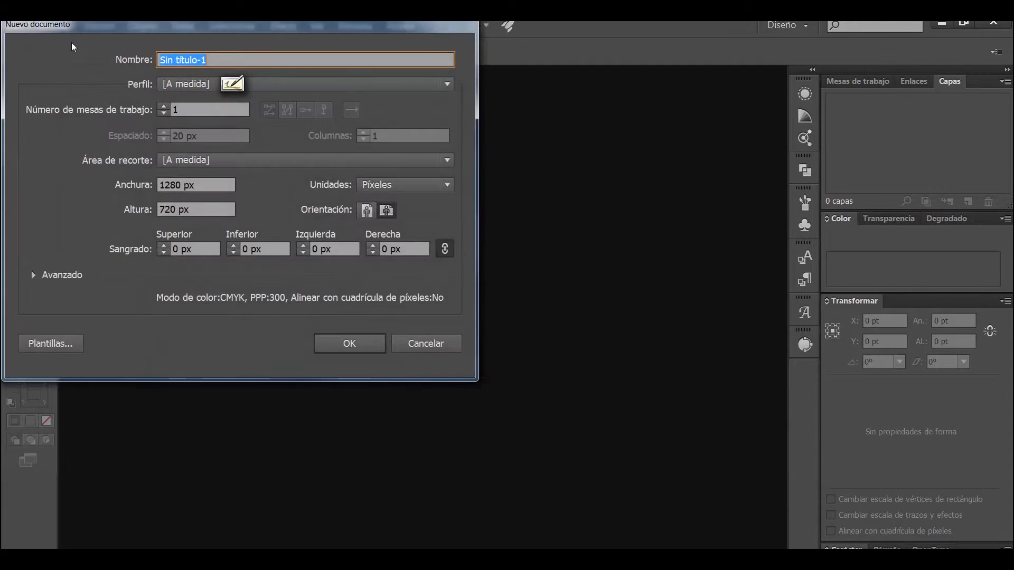
double_click(181, 180)
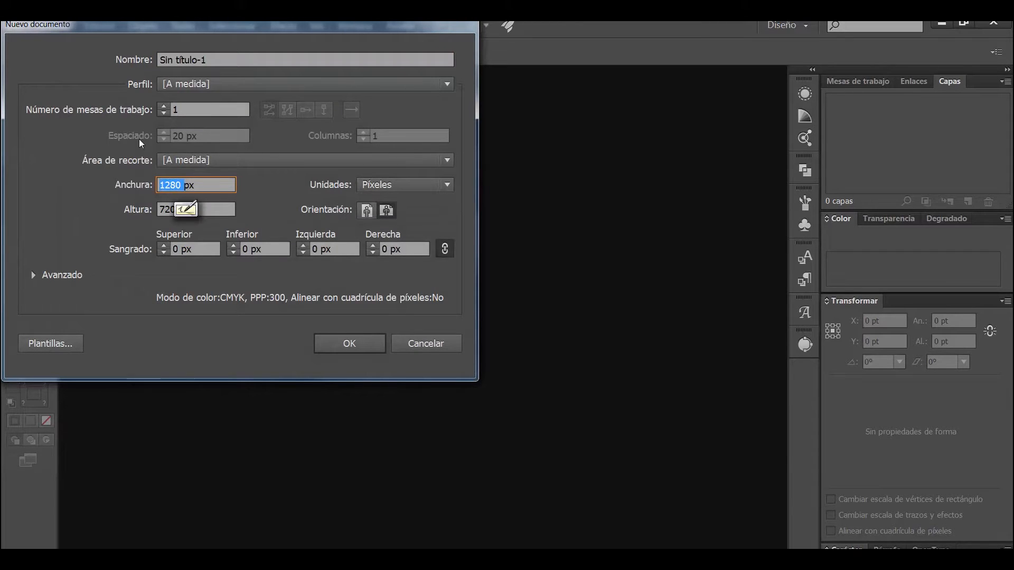
text(1280)
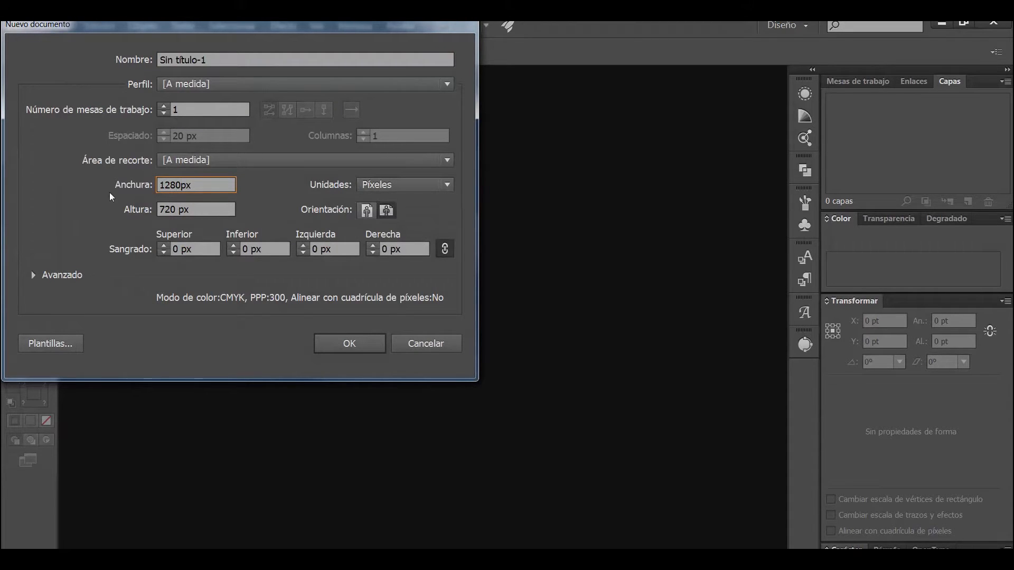
double_click(174, 209)
text(72)
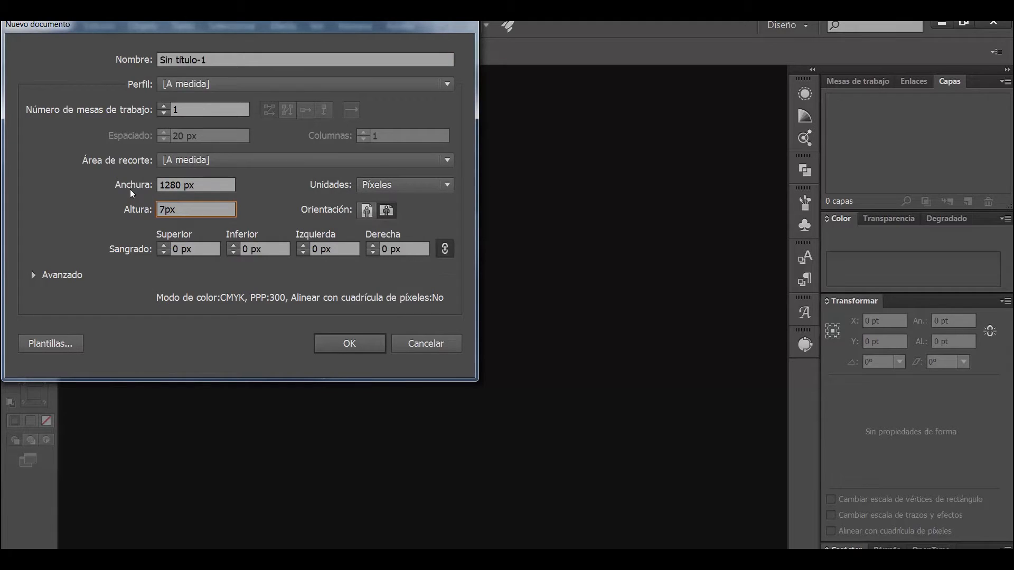
text(0)
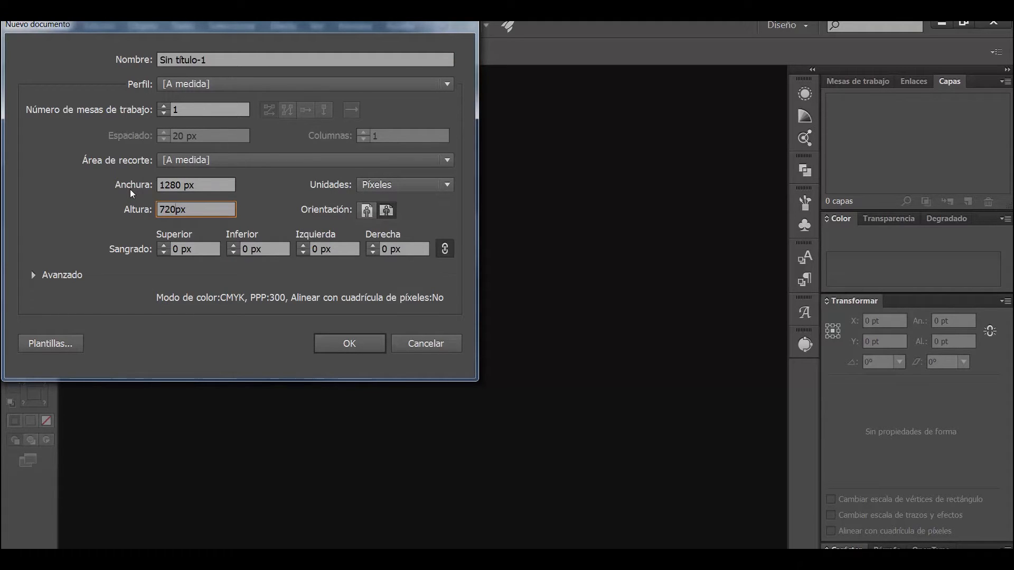
click(350, 343)
Change the document's color mode to RGB
click(55, 25)
mouse_move(165, 319)
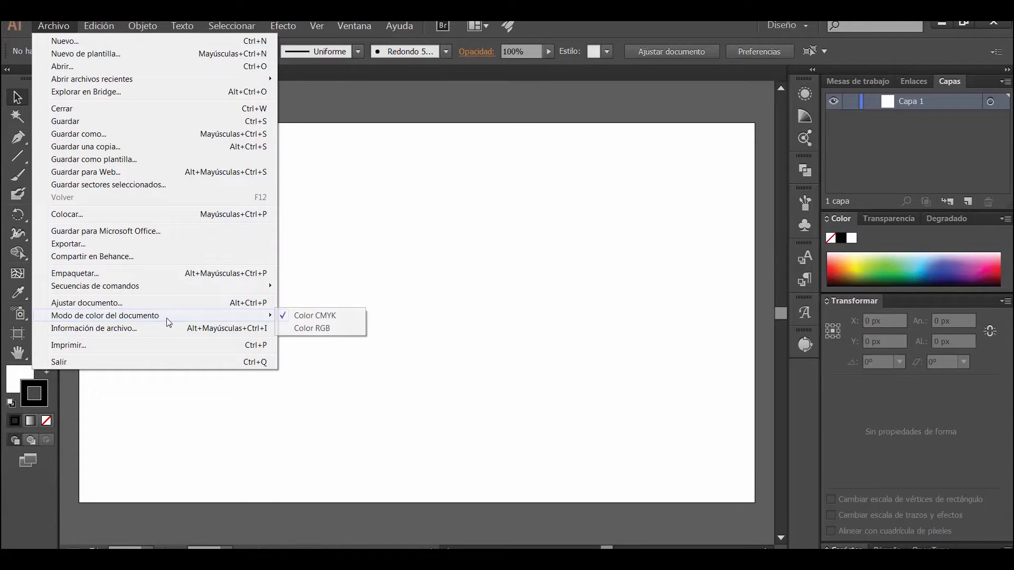
click(309, 328)
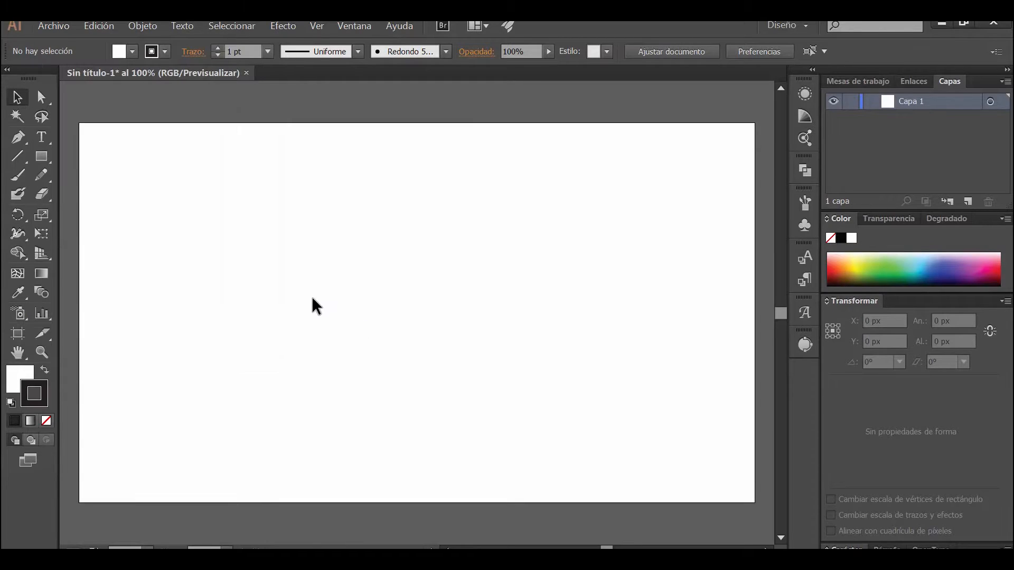
Add the text "Hello" to the artboard and set its font size to 150 pt
click(42, 137)
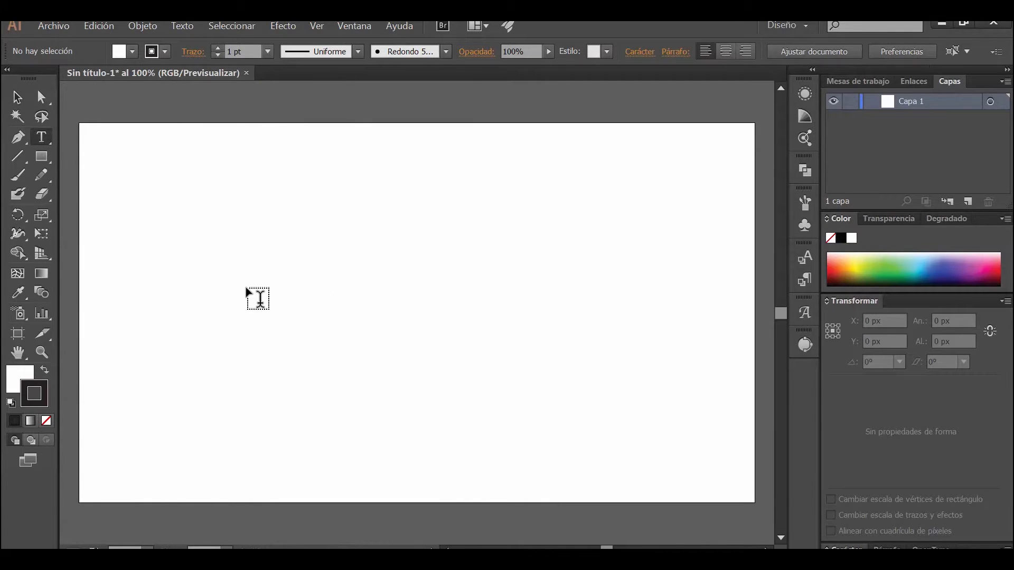
click(235, 302)
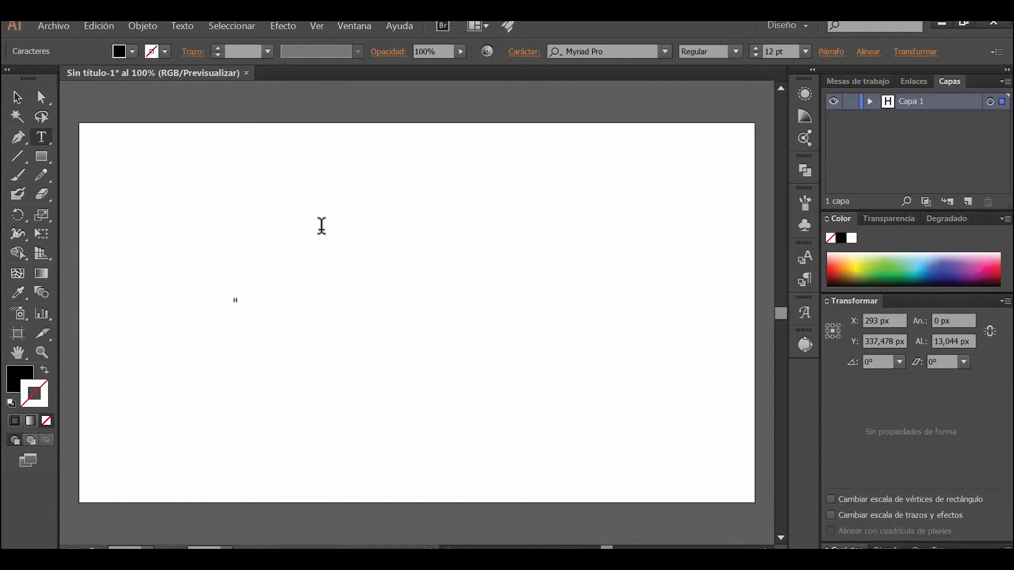
text(Hello)
click(16, 97)
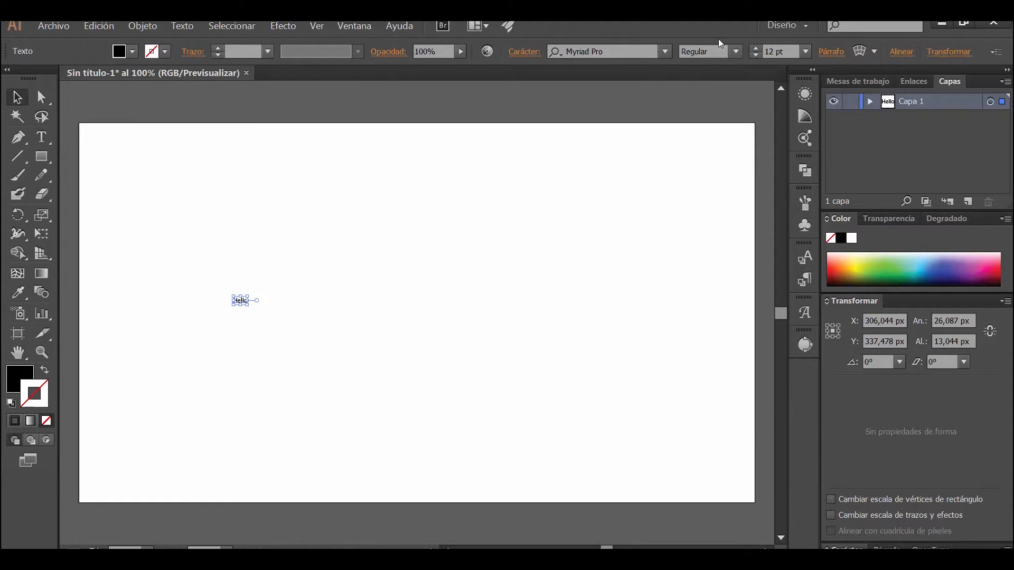
drag(775, 51, 753, 38)
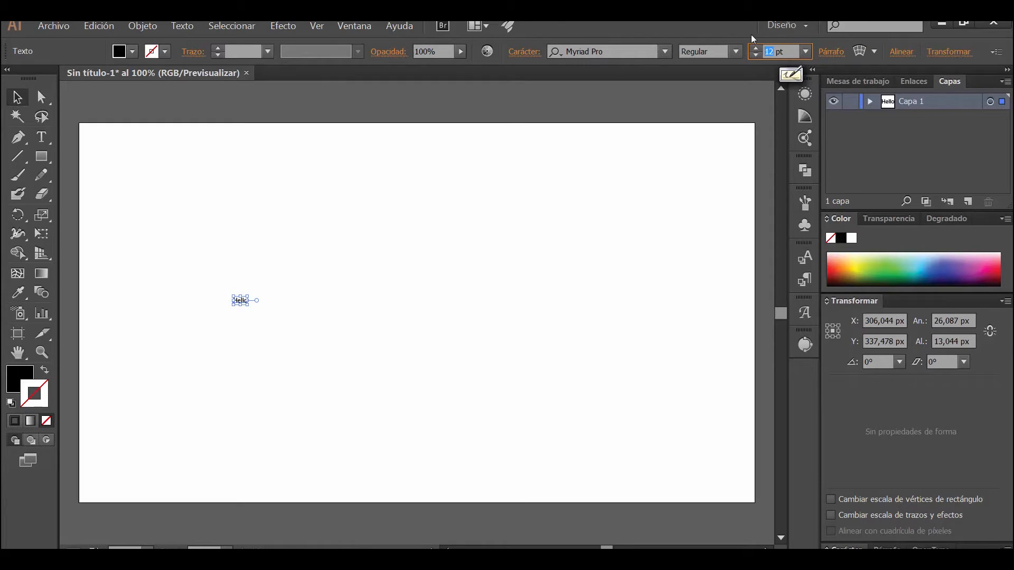
text(150)
key(Return)
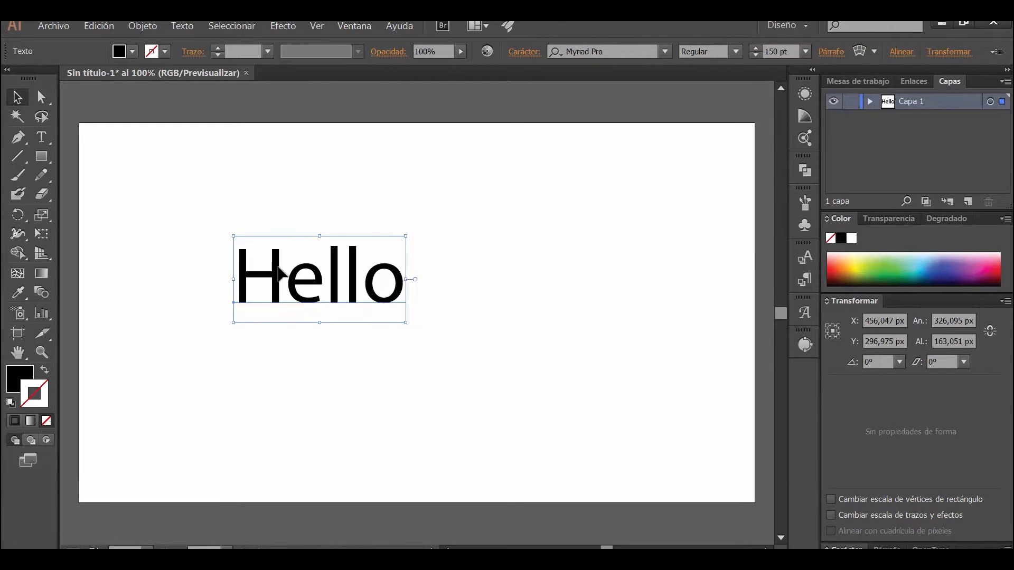
Center the "Hello" text's paragraph alignment and center the text horizontally and vertically on the artboard
click(831, 51)
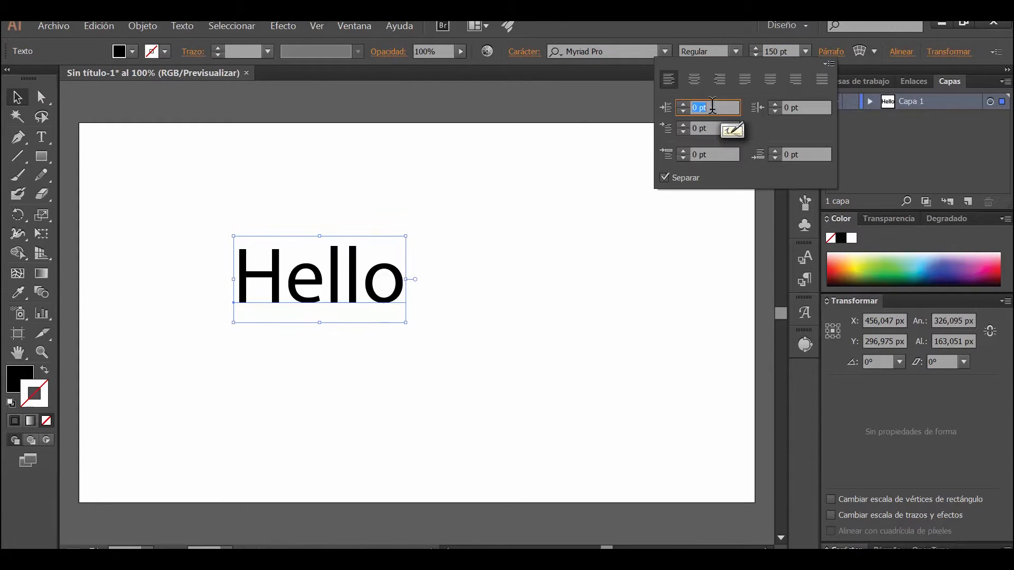
click(694, 79)
click(901, 51)
click(902, 51)
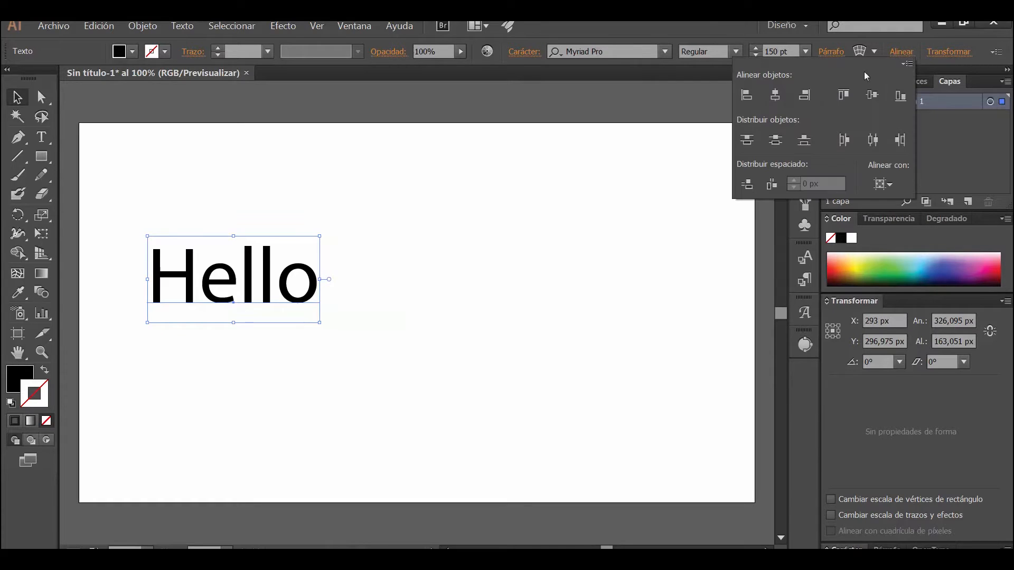
click(776, 96)
click(873, 95)
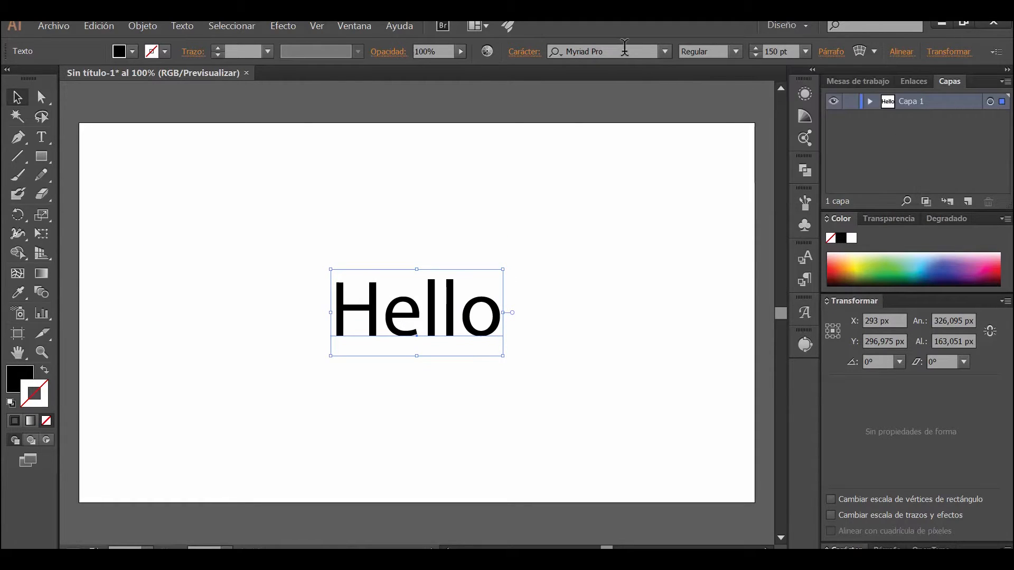
Set the "Hello" text in the BD Merced font at 300 pt
click(665, 54)
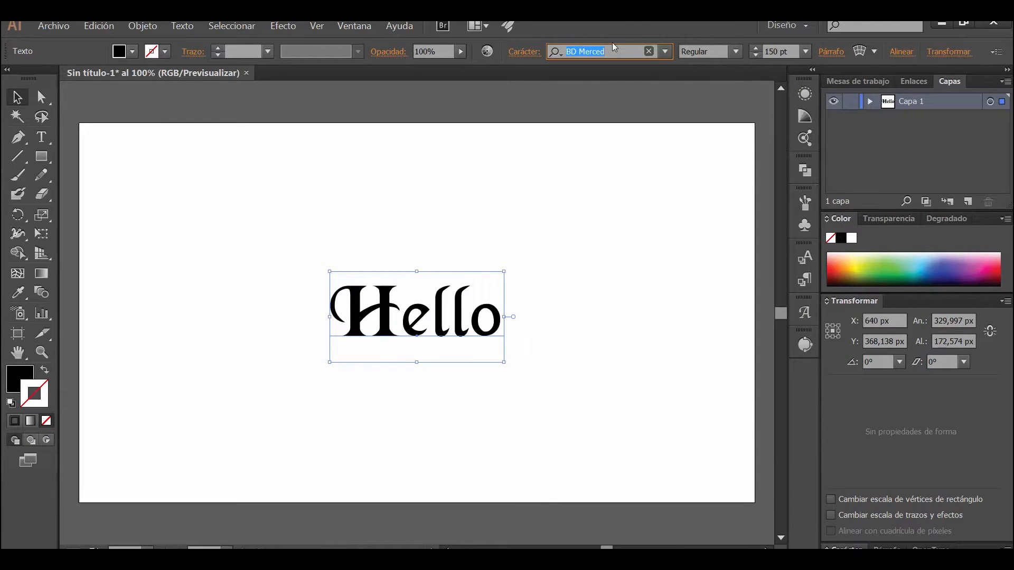
click(756, 48)
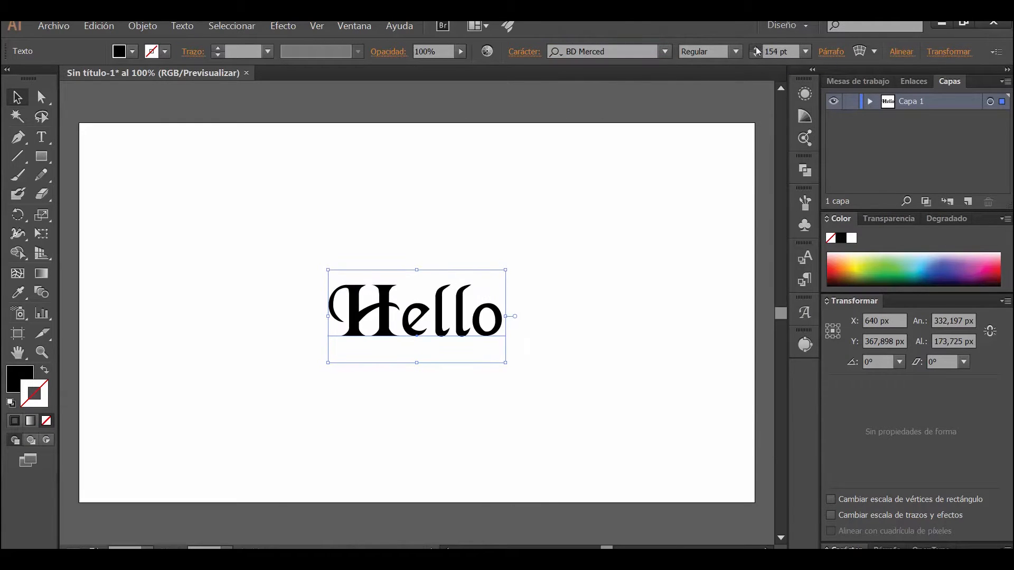
drag(758, 51, 758, 51)
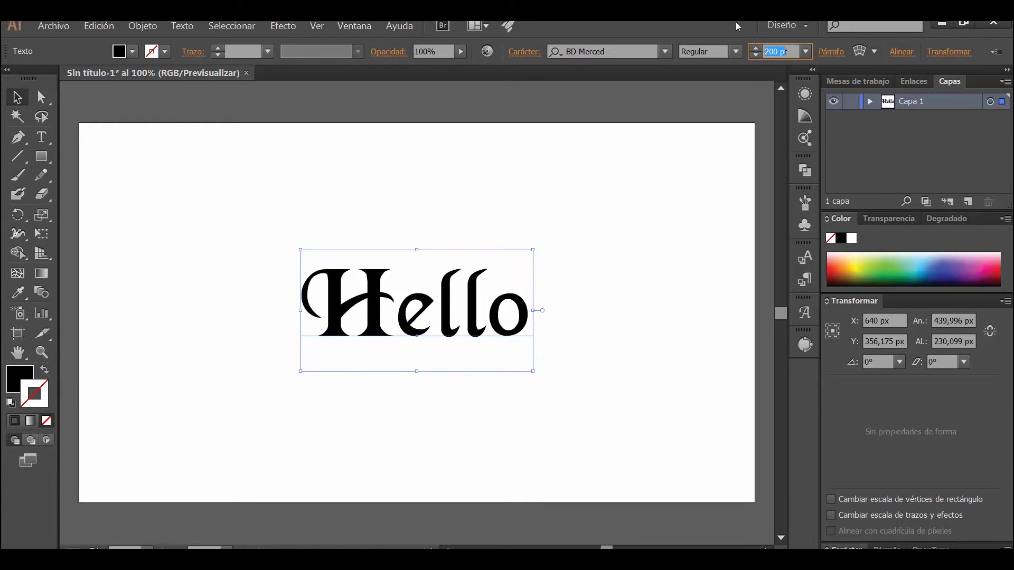
text(300)
key(Return)
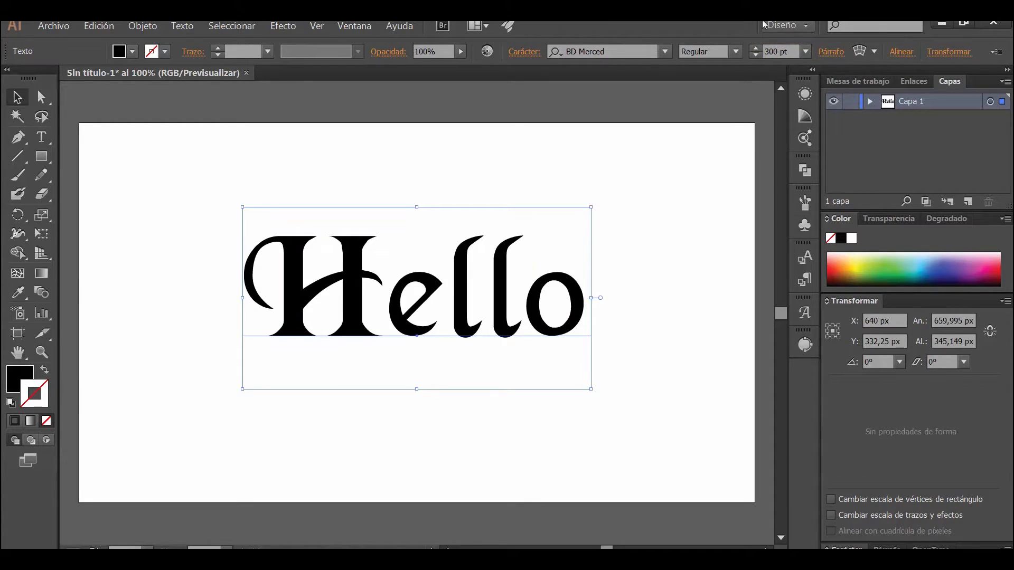
Center the enlarged "Hello" text vertically on the artboard
click(901, 52)
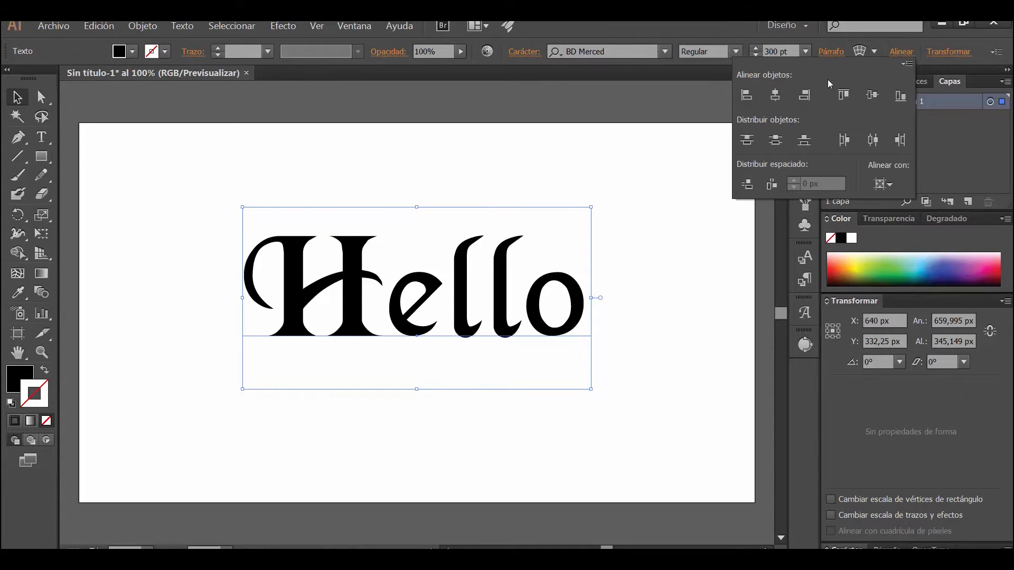
click(873, 95)
click(873, 96)
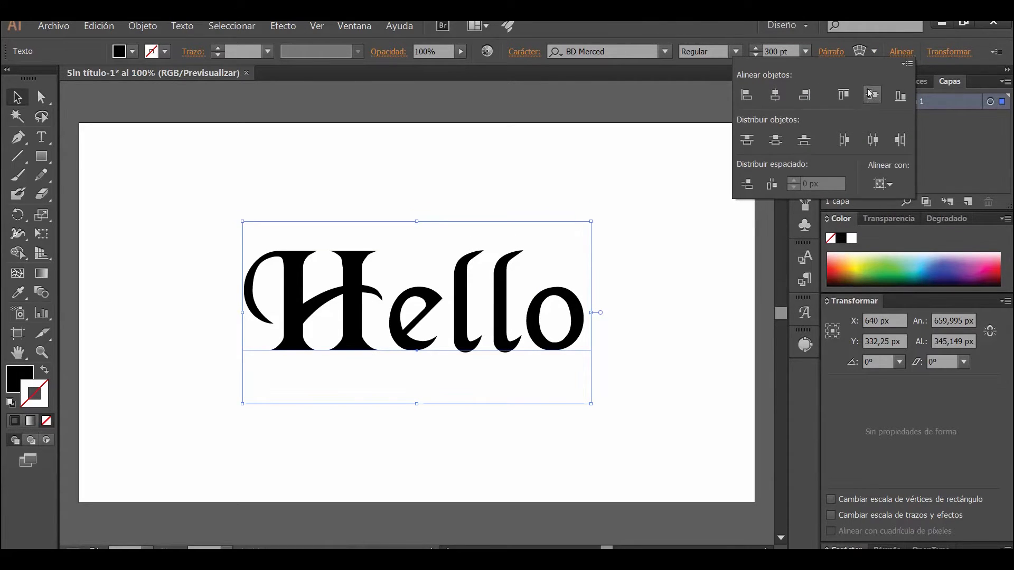
click(616, 23)
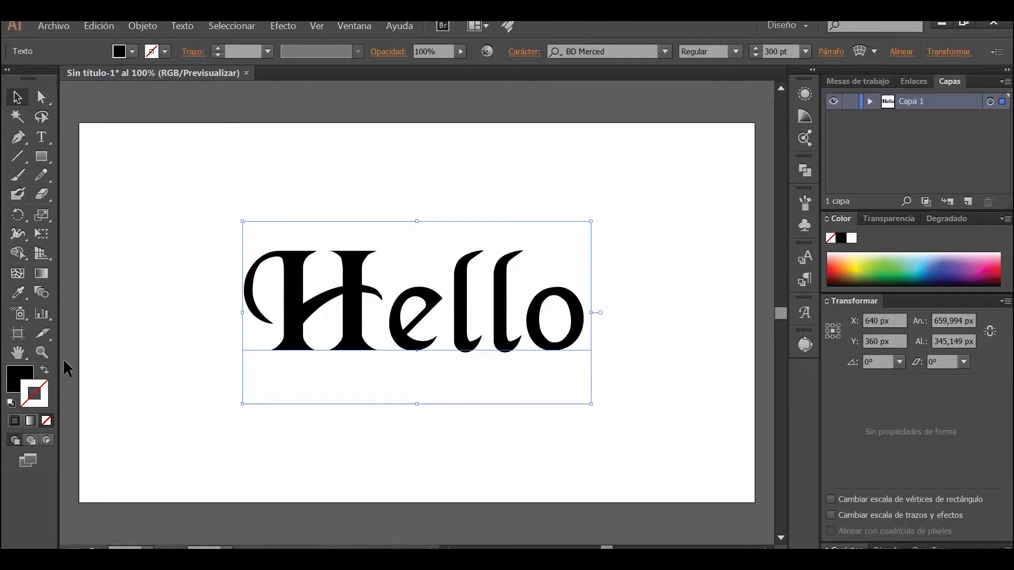
Fill the "Hello" text with the blue color 0096D8
click(32, 377)
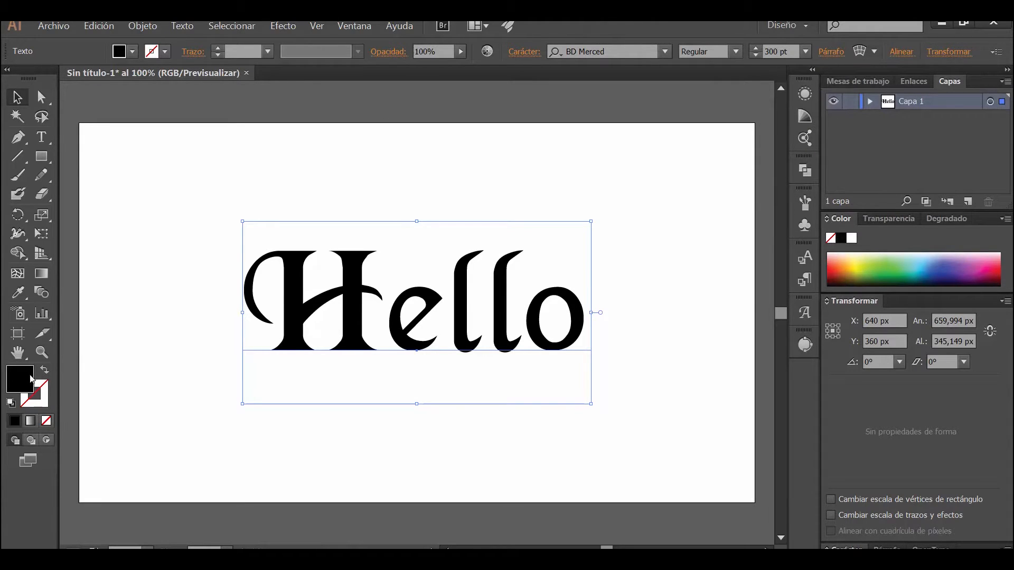
click(47, 421)
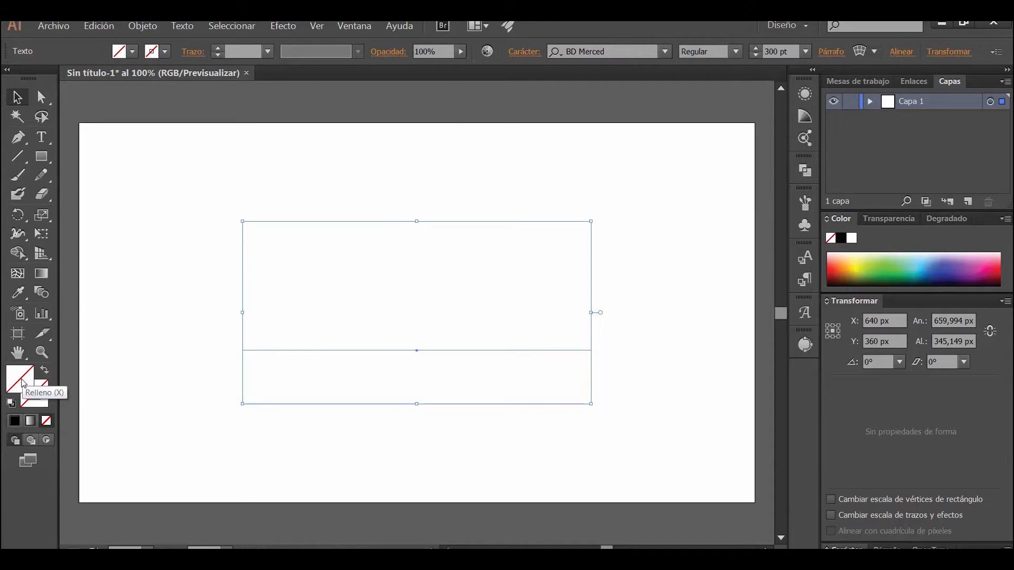
double_click(22, 383)
click(250, 135)
drag(213, 116, 217, 97)
click(252, 157)
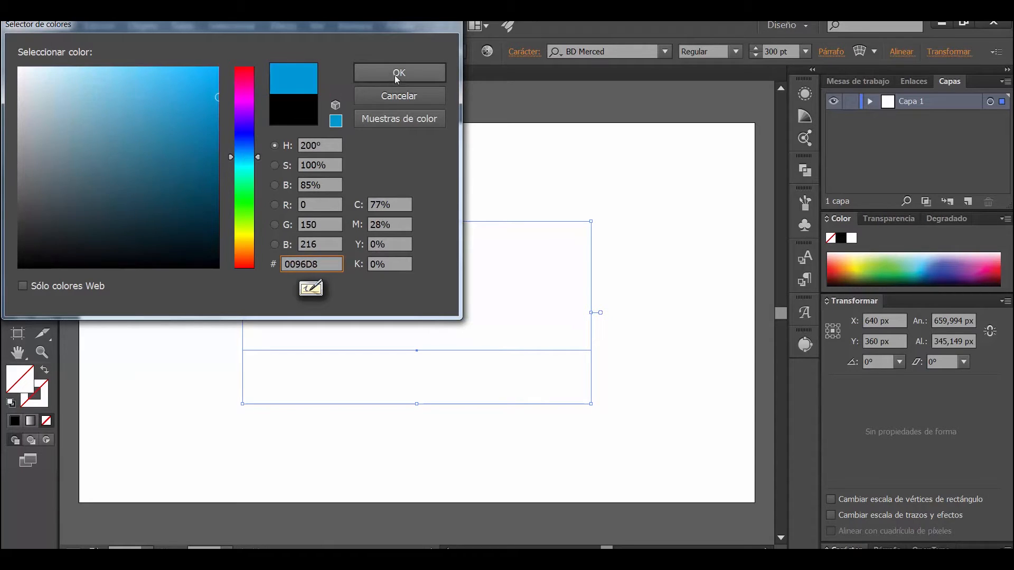
click(397, 73)
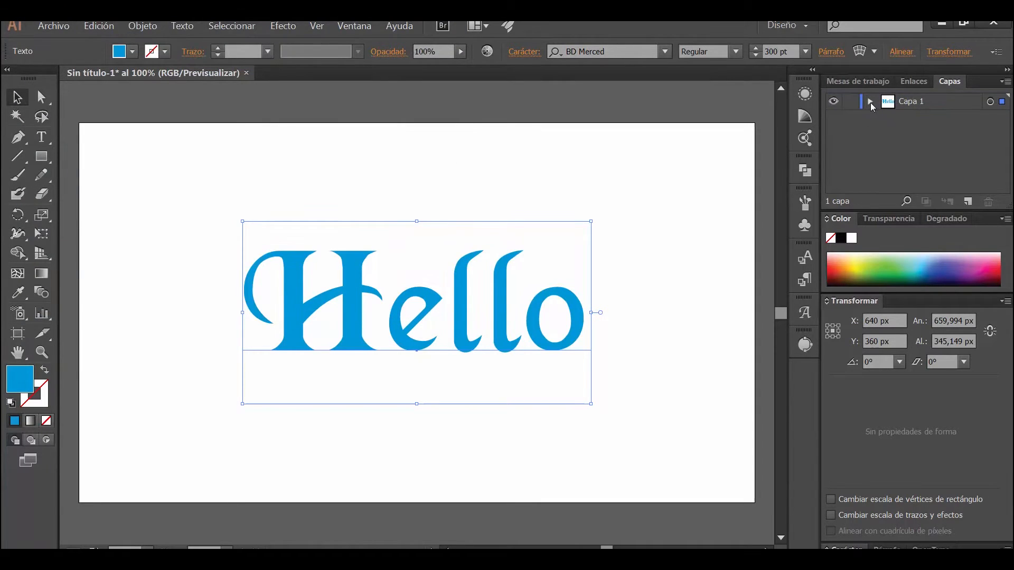
Duplicate the layer Capa 1, and hide and lock the original layer
click(871, 103)
click(871, 103)
drag(933, 108, 969, 202)
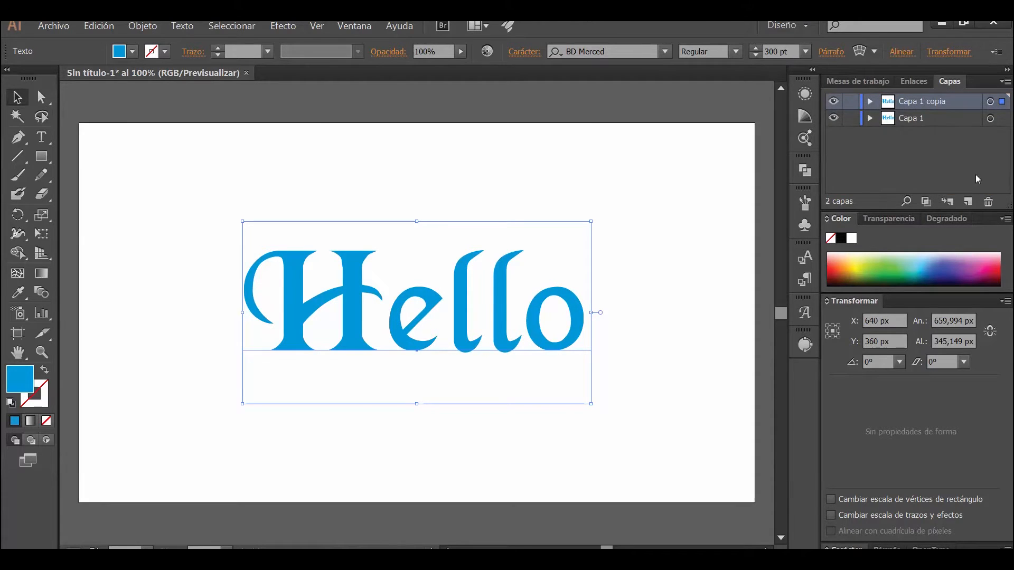
click(834, 117)
click(848, 116)
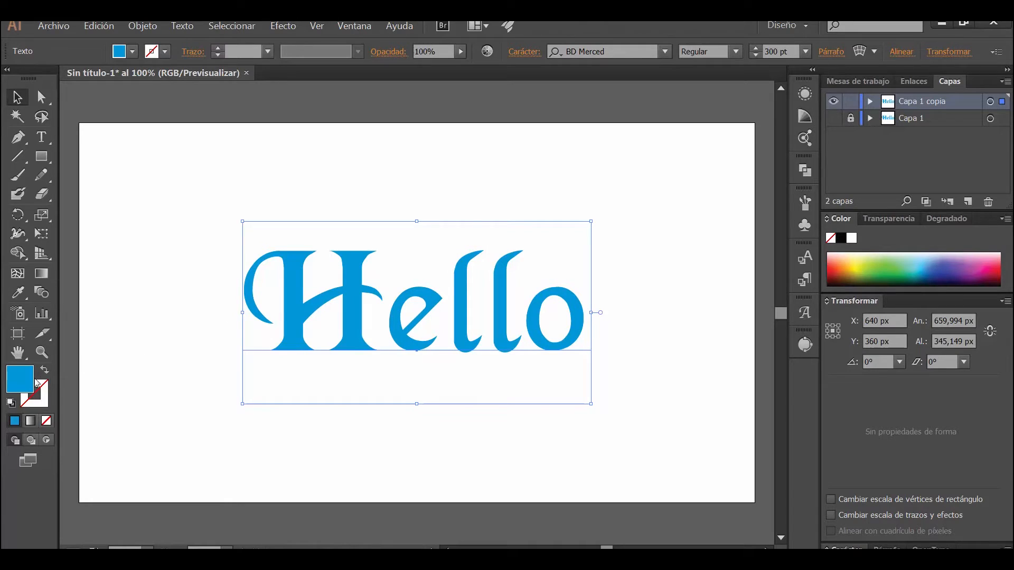
Remove the fill from the duplicated "Hello" text and give it a pink EF297A stroke
click(46, 421)
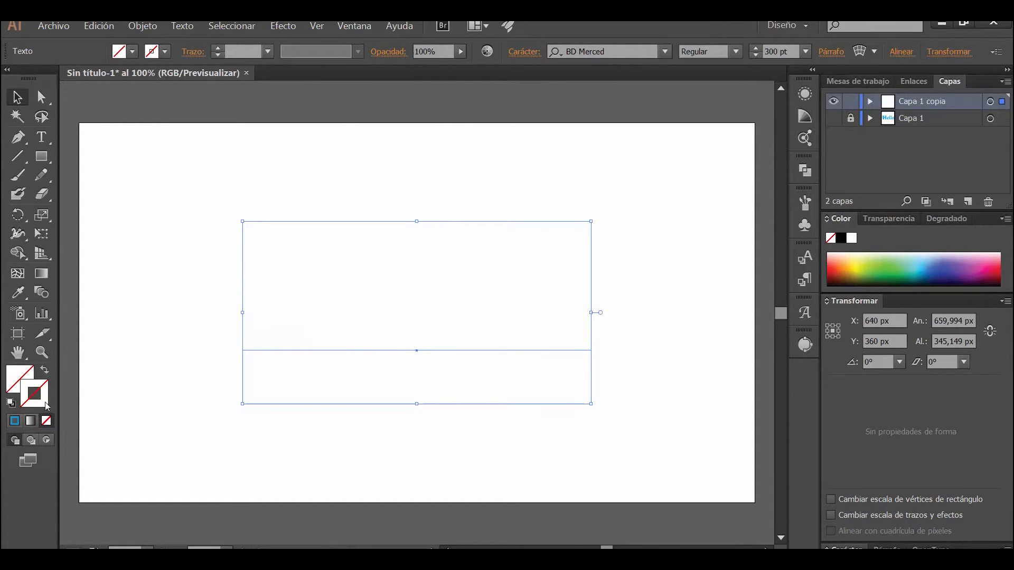
double_click(45, 403)
mouse_move(249, 92)
mouse_down()
mouse_move(260, 74)
mouse_move(214, 95)
mouse_move(185, 77)
mouse_up()
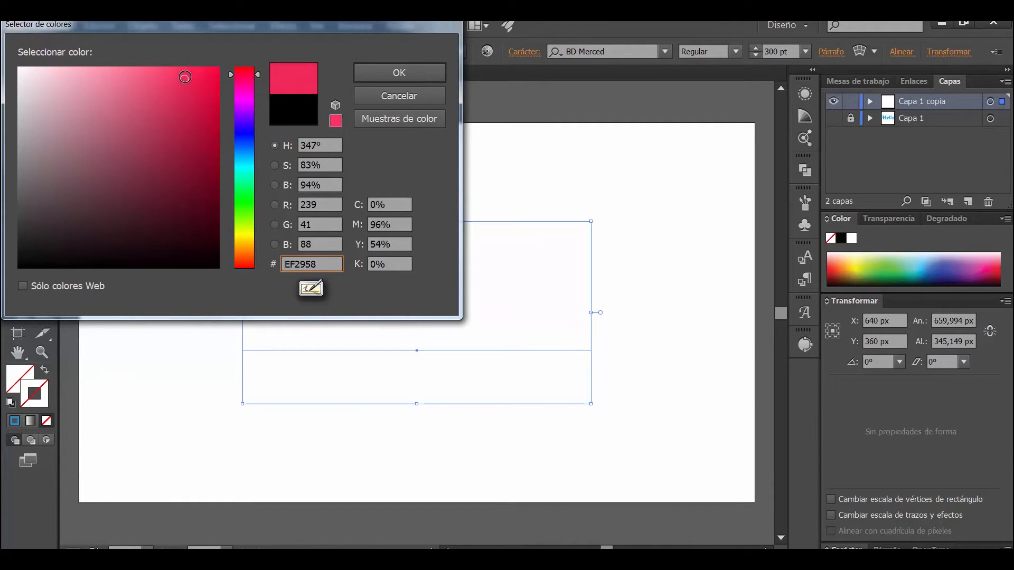
drag(254, 75, 252, 80)
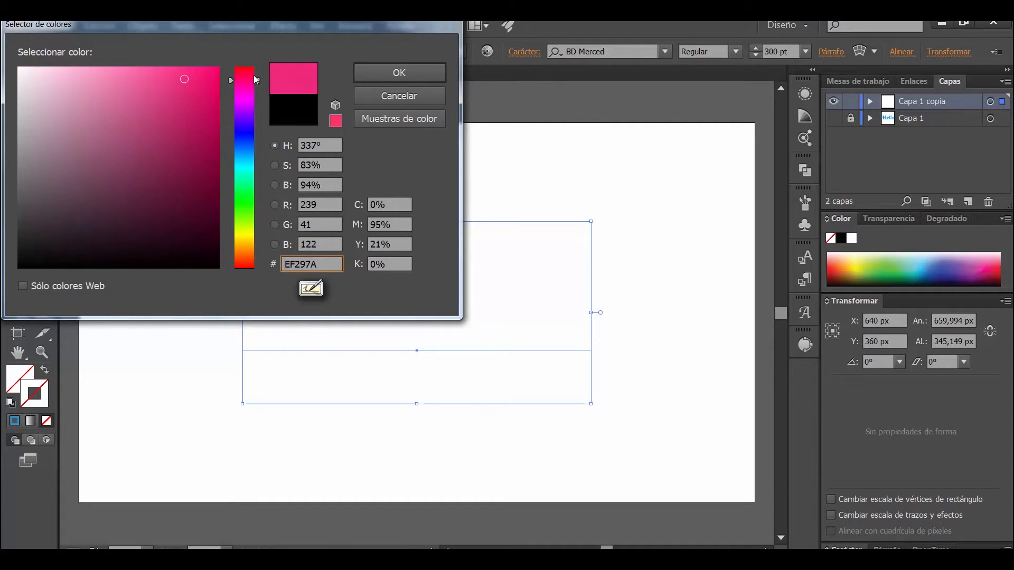
click(371, 72)
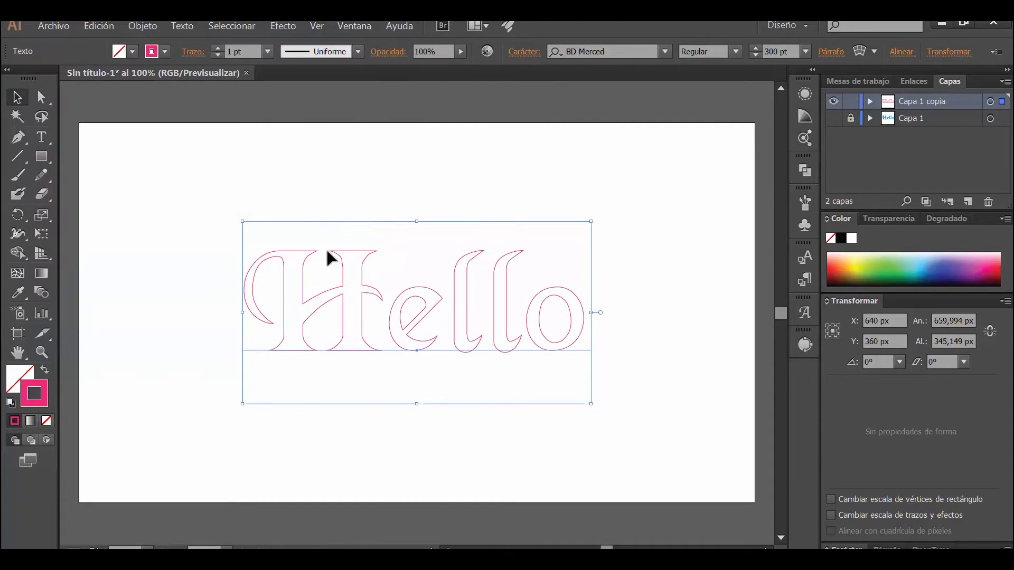
Set the stroke weight of the duplicated "Hello" text to 7 pt
click(218, 49)
click(217, 49)
click(218, 49)
click(218, 49)
click(217, 48)
click(217, 48)
click(218, 49)
click(217, 48)
click(218, 49)
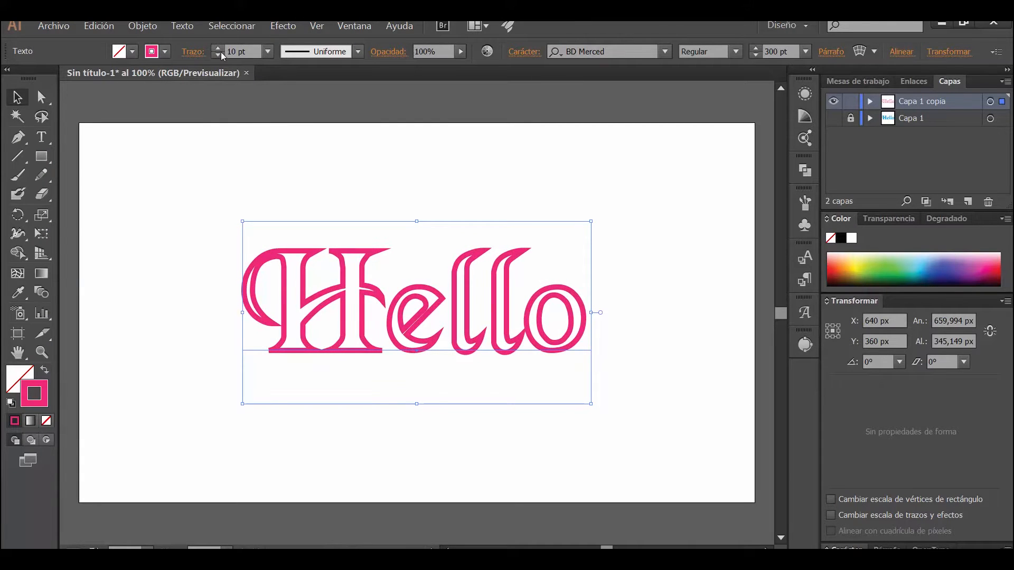
click(217, 55)
click(217, 54)
click(217, 54)
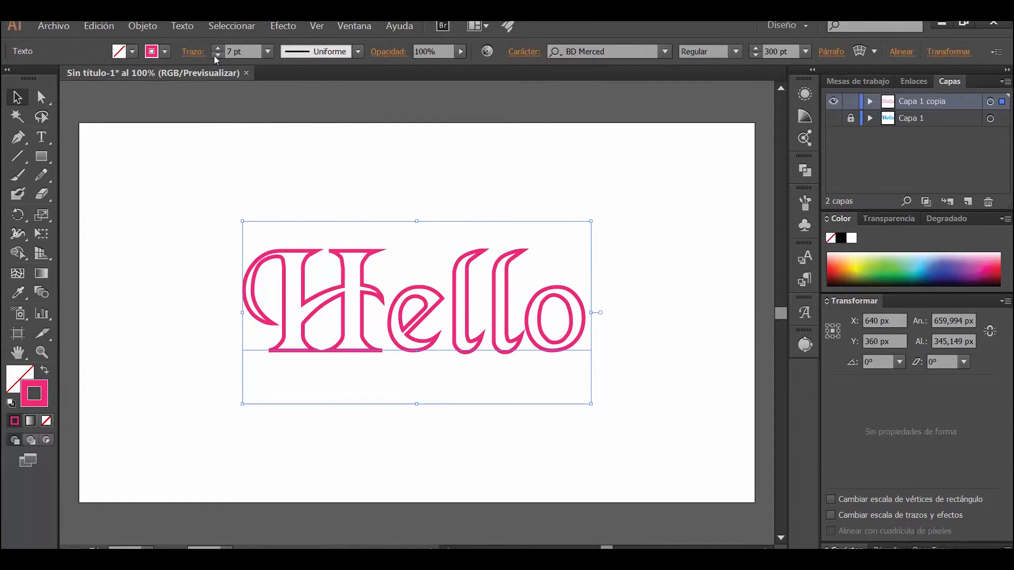
Set the duplicated "Hello" text's stroke weight to 6 pt, and show and unlock the layer Capa 1
click(217, 55)
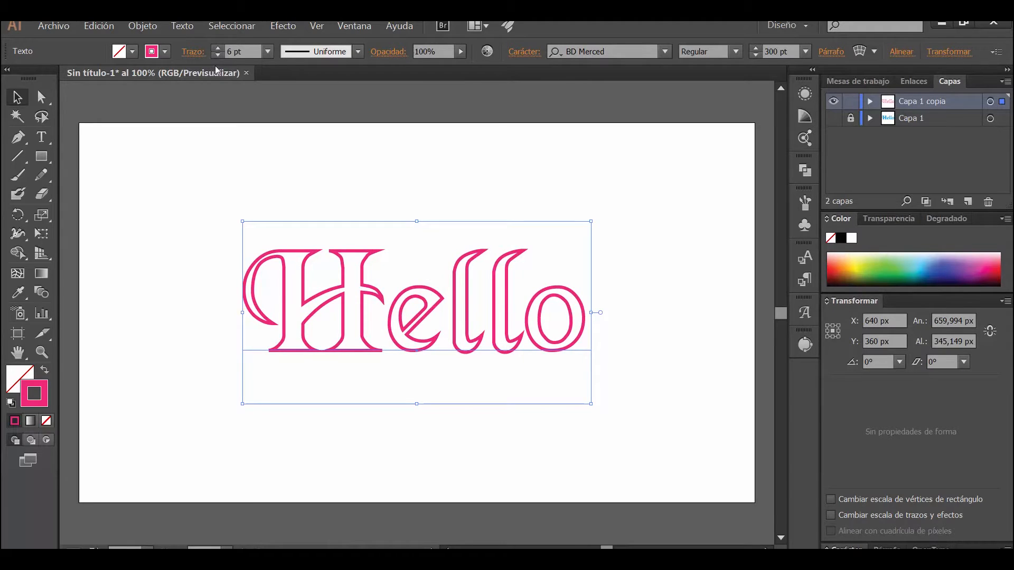
click(834, 119)
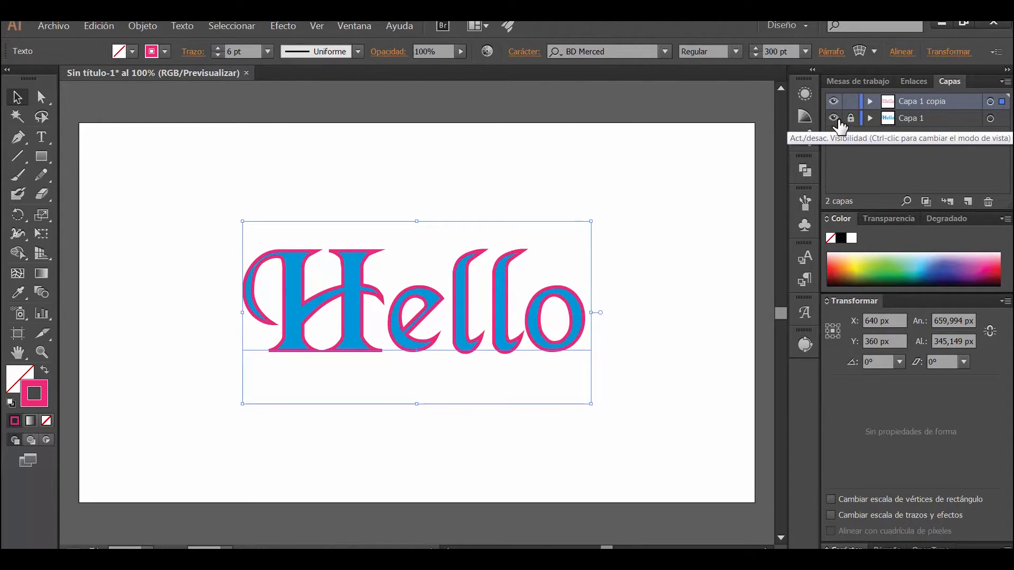
click(850, 119)
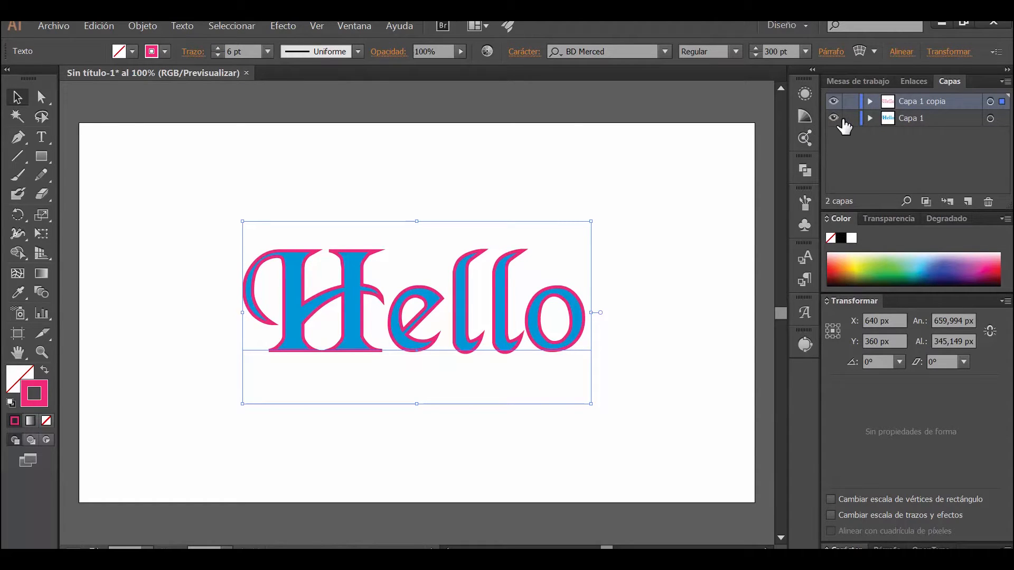
Convert the pink "Hello" text in the layer Capa 1 copia to outlines and inspect the resulting group's letter paths
click(870, 101)
click(901, 122)
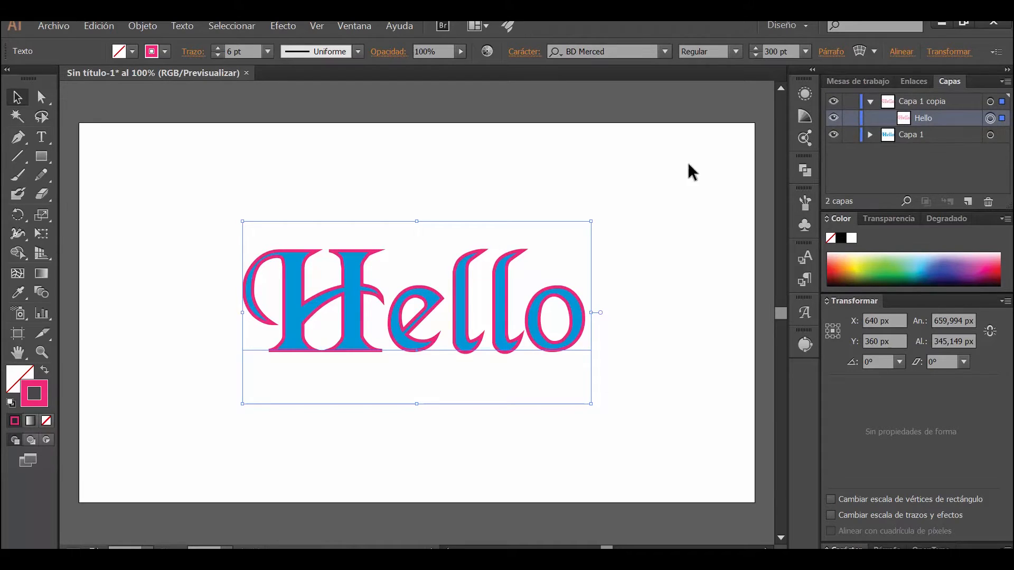
right_click(460, 299)
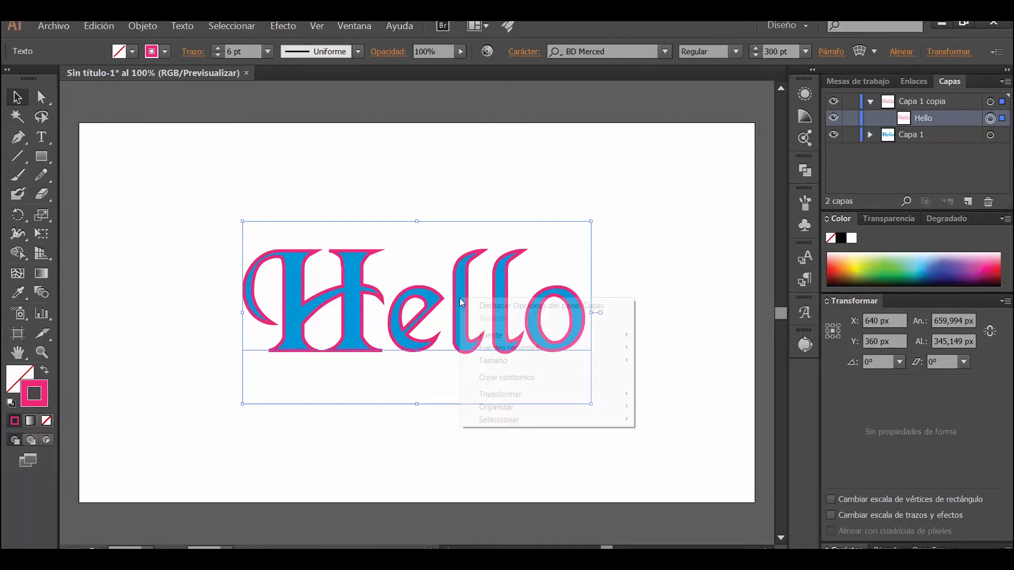
click(544, 378)
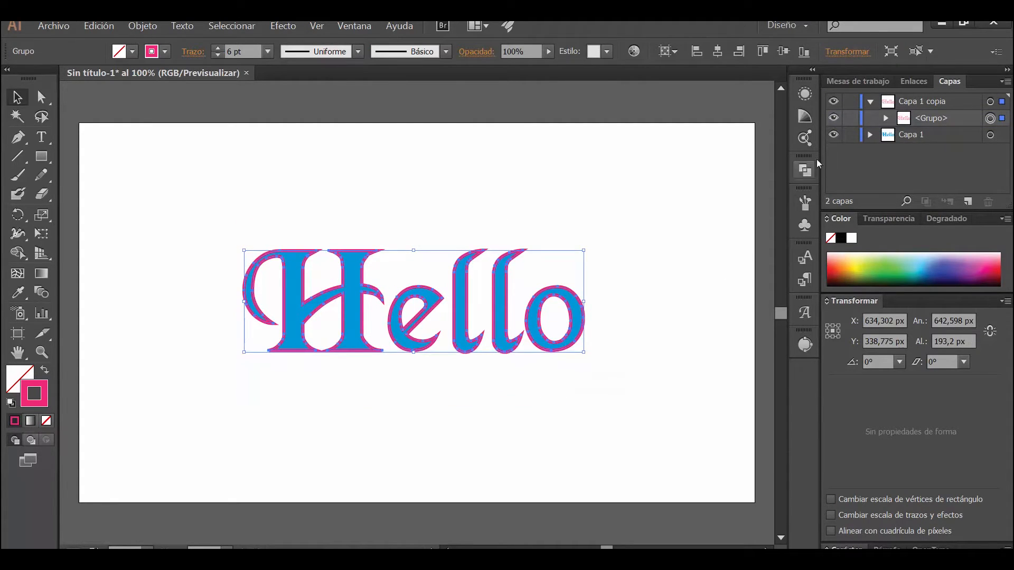
click(888, 119)
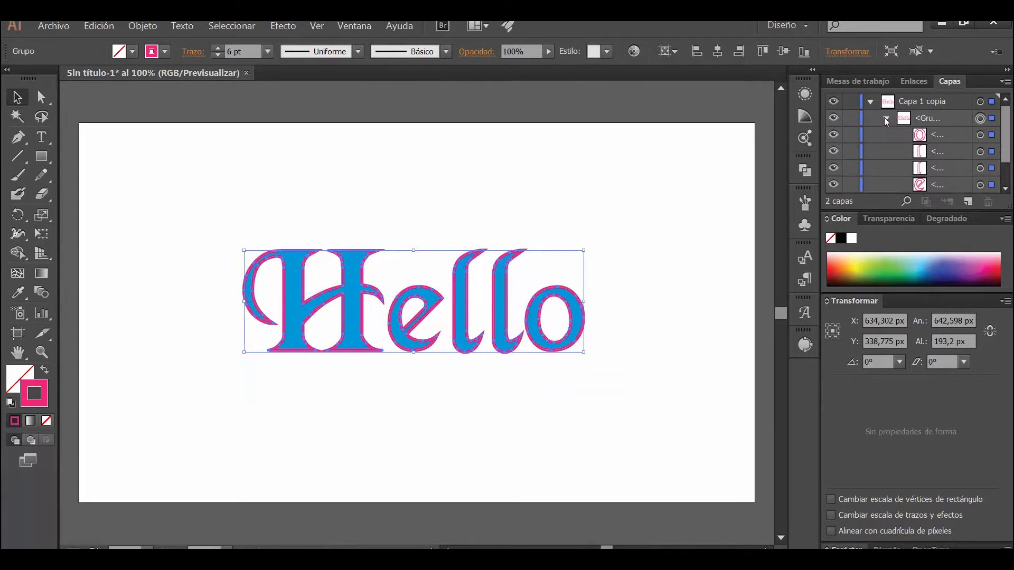
click(886, 120)
Lock and hide the layer Capa 1 copia, with the contents of Capa 1 expanded
click(870, 135)
click(851, 101)
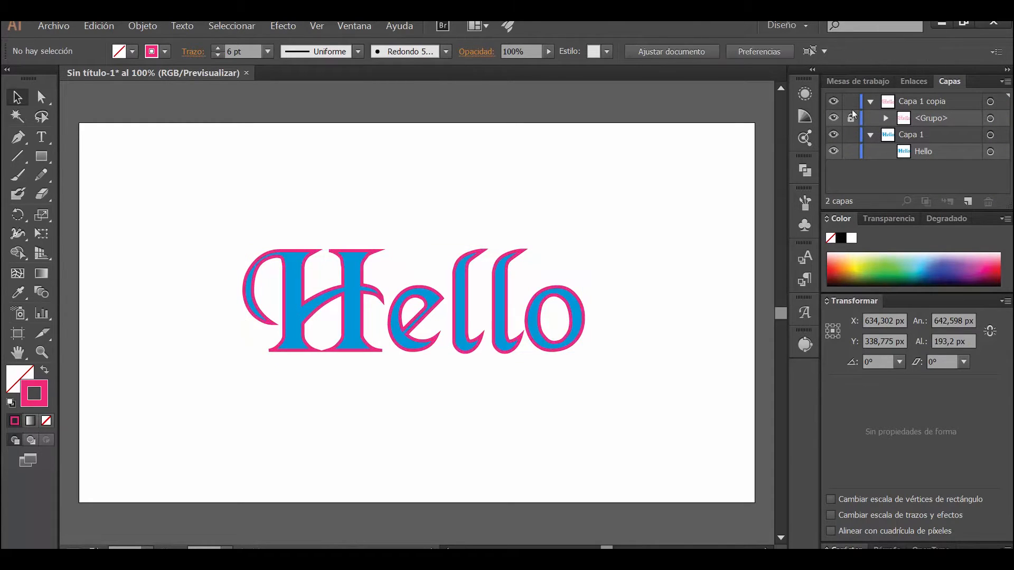
click(871, 102)
click(834, 101)
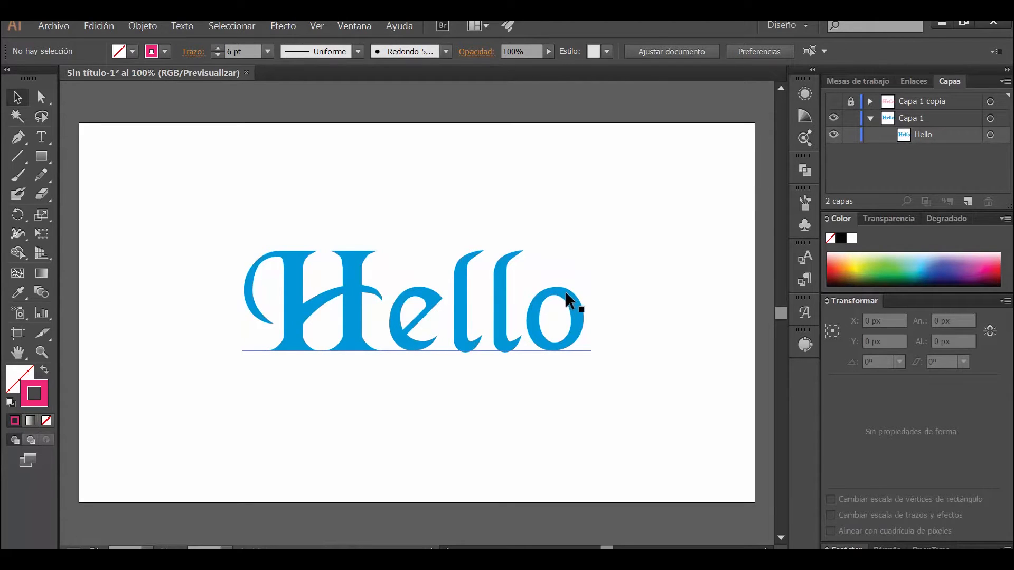
Convert the blue "Hello" text in the layer Capa 1 to outlines and inspect the resulting group's letter paths
click(571, 307)
right_click(479, 274)
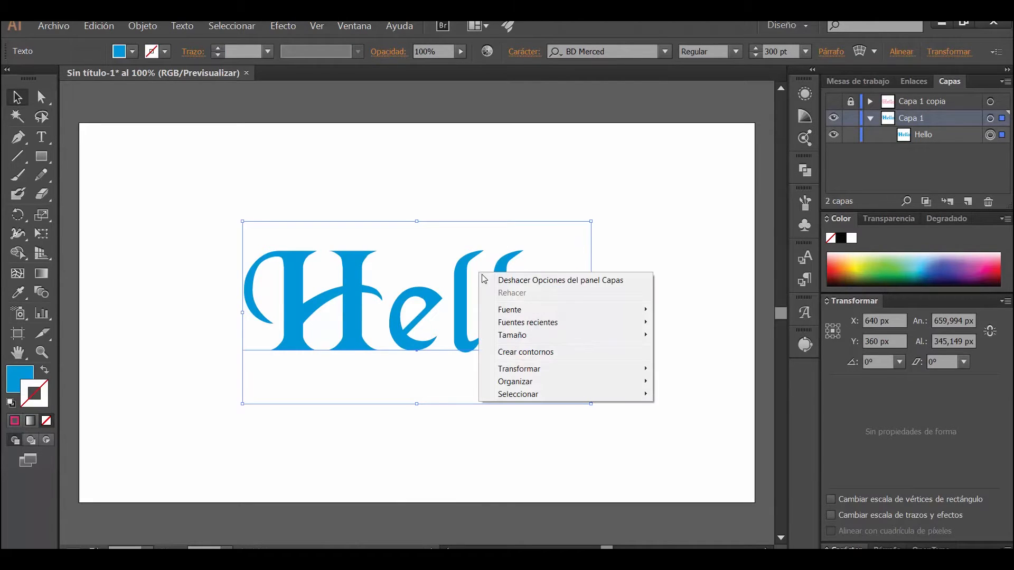
click(547, 352)
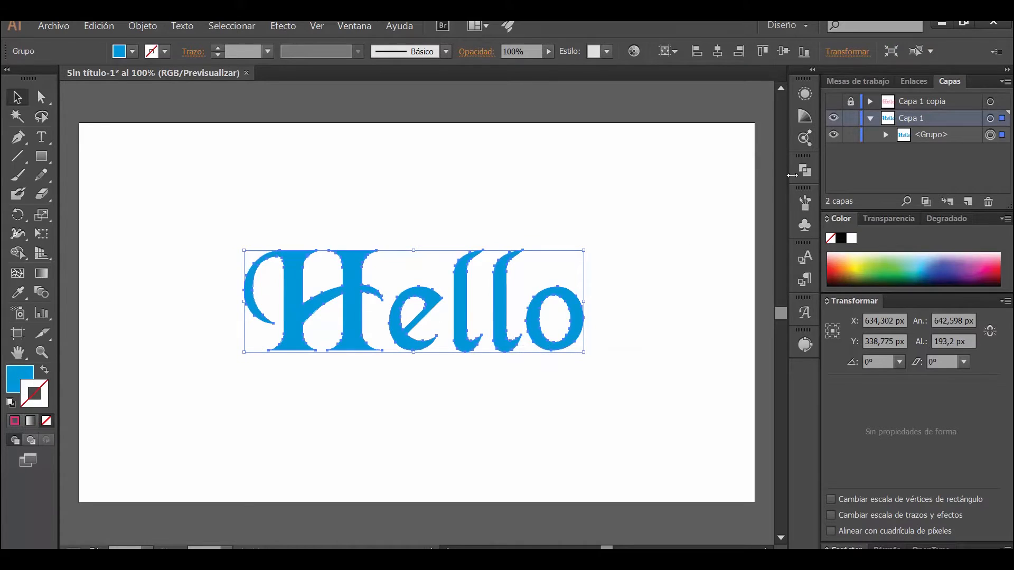
click(886, 136)
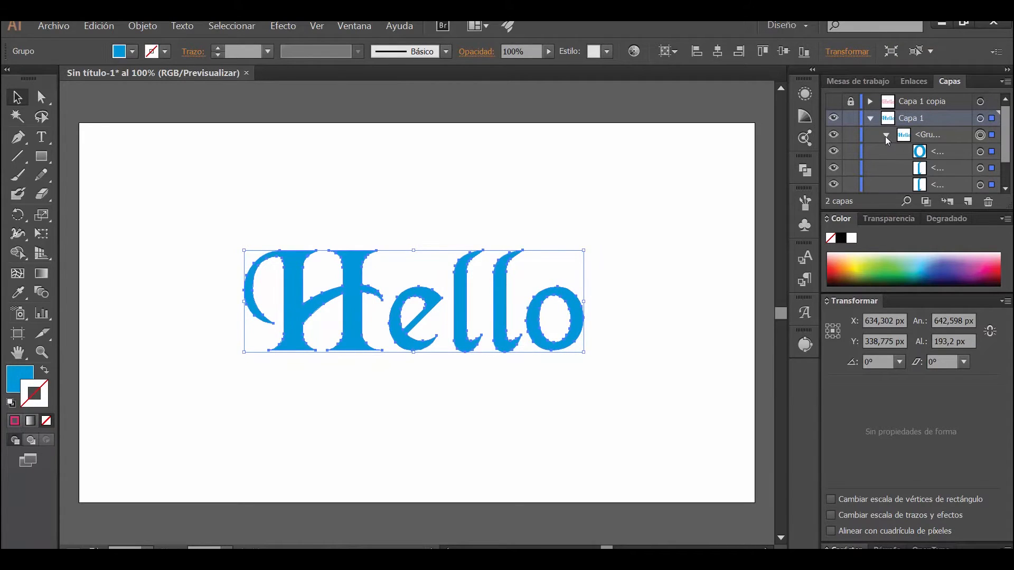
click(887, 136)
Collapse the layer Capa 1, and unlock and show the layer Capa 1 copia
click(870, 118)
click(851, 101)
click(834, 101)
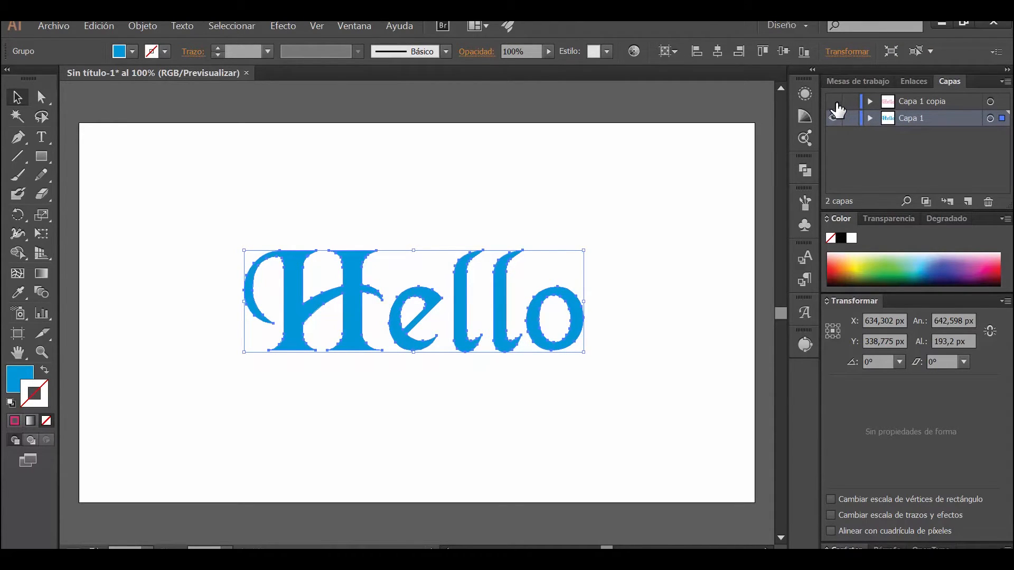
Save the document as text2.ai in the AI folder, replacing the existing file and using the Illustrator CC version
click(53, 26)
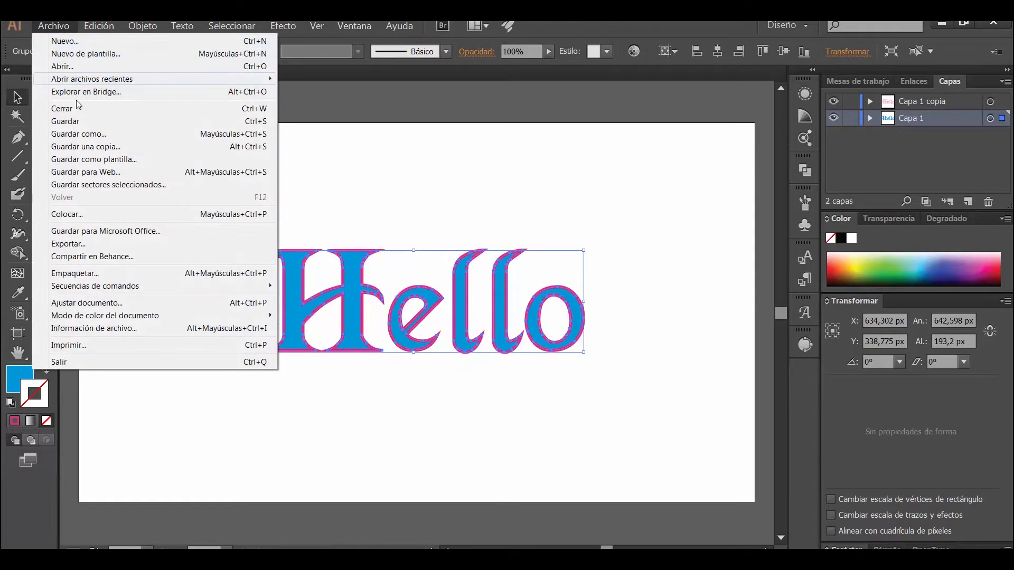
click(93, 139)
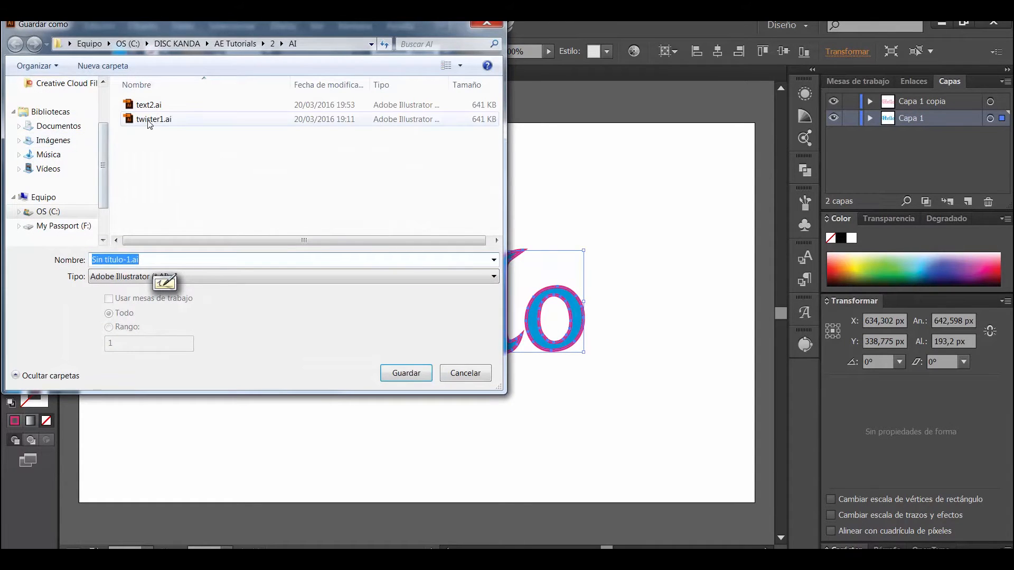
click(149, 104)
click(417, 373)
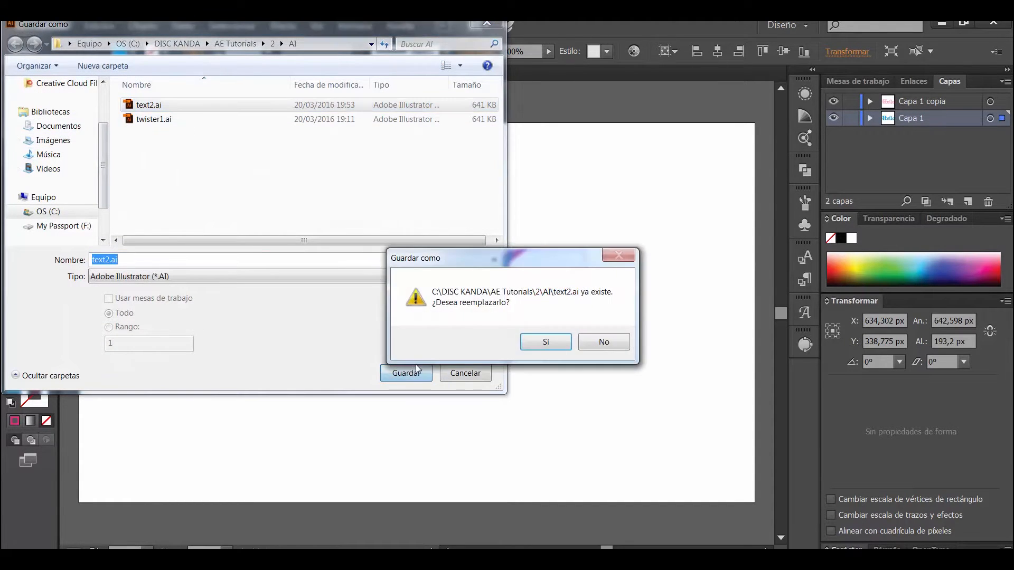
click(531, 344)
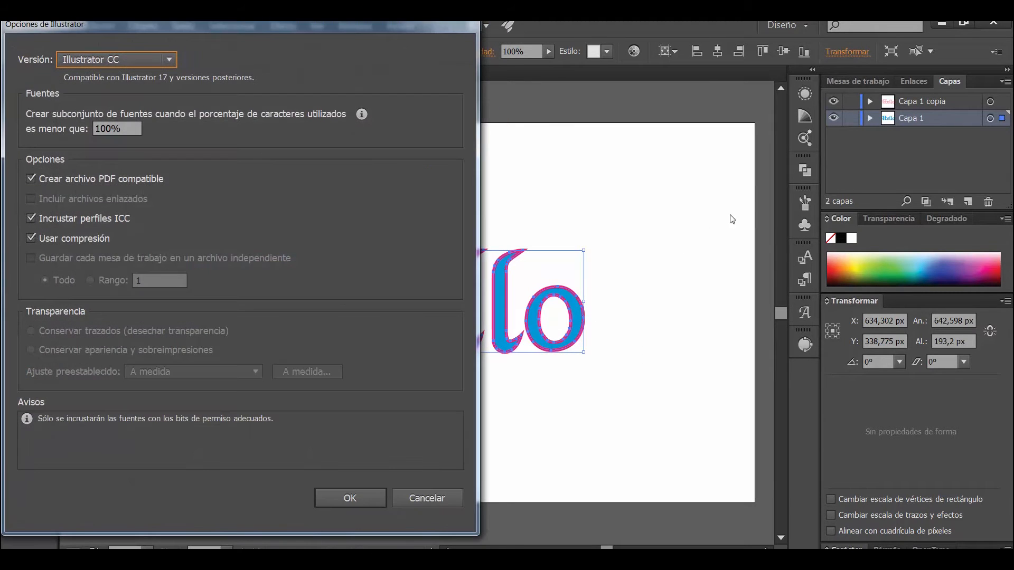
click(359, 496)
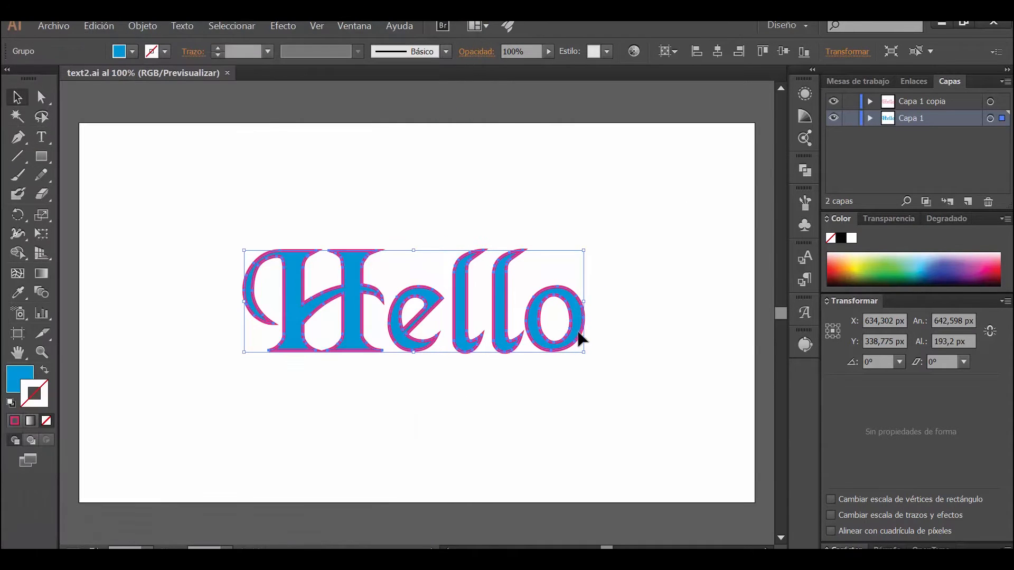
Switch to After Effects and import text2.ai as Composition - Retain Layer Sizes
click(943, 25)
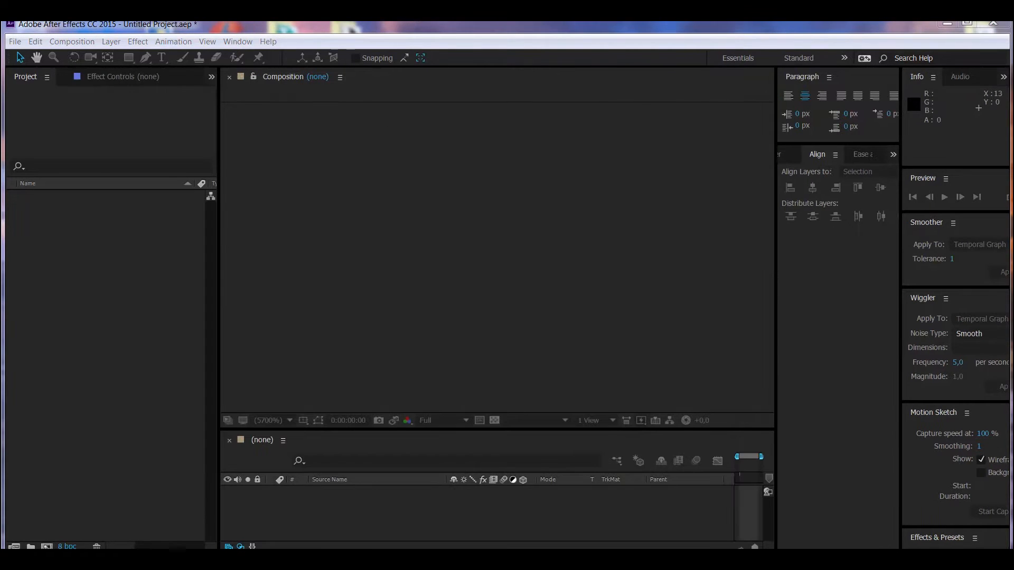
right_click(108, 261)
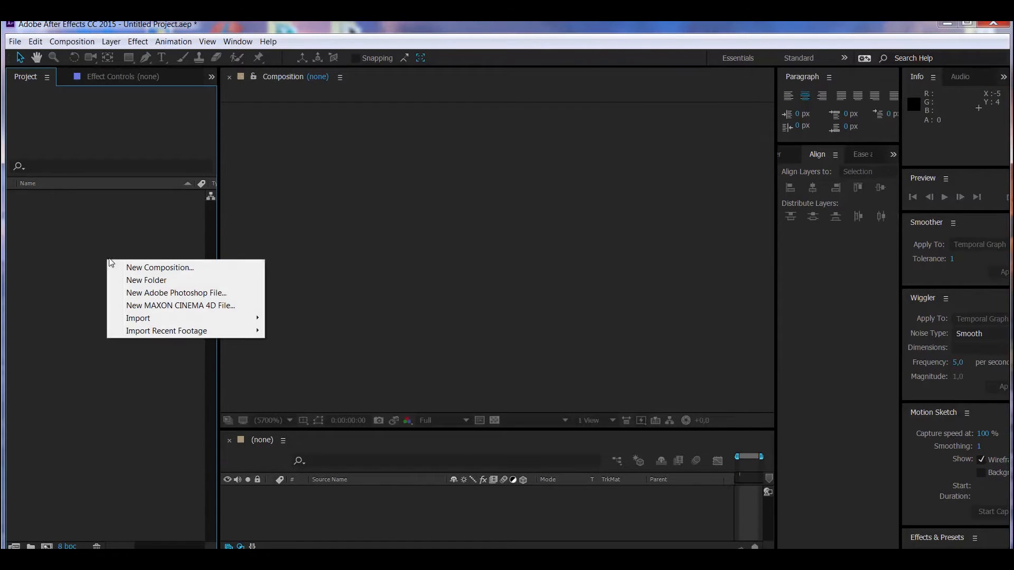
mouse_move(165, 320)
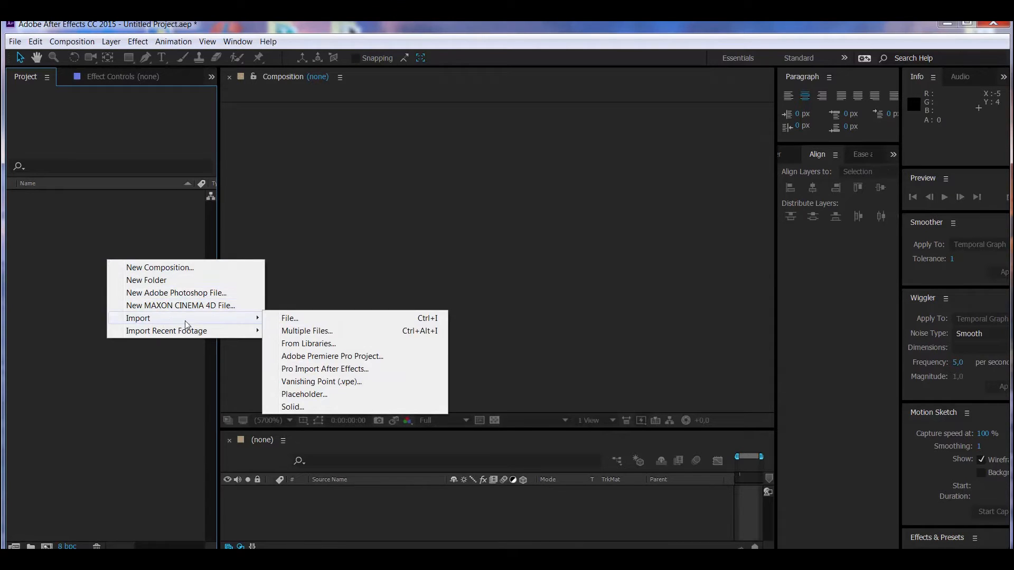
click(288, 318)
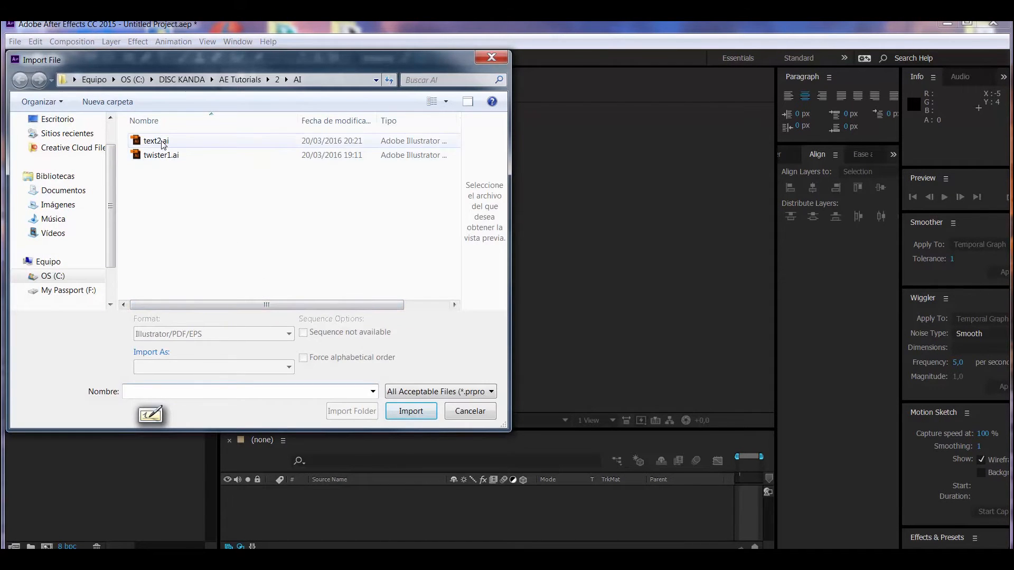
click(157, 141)
click(207, 372)
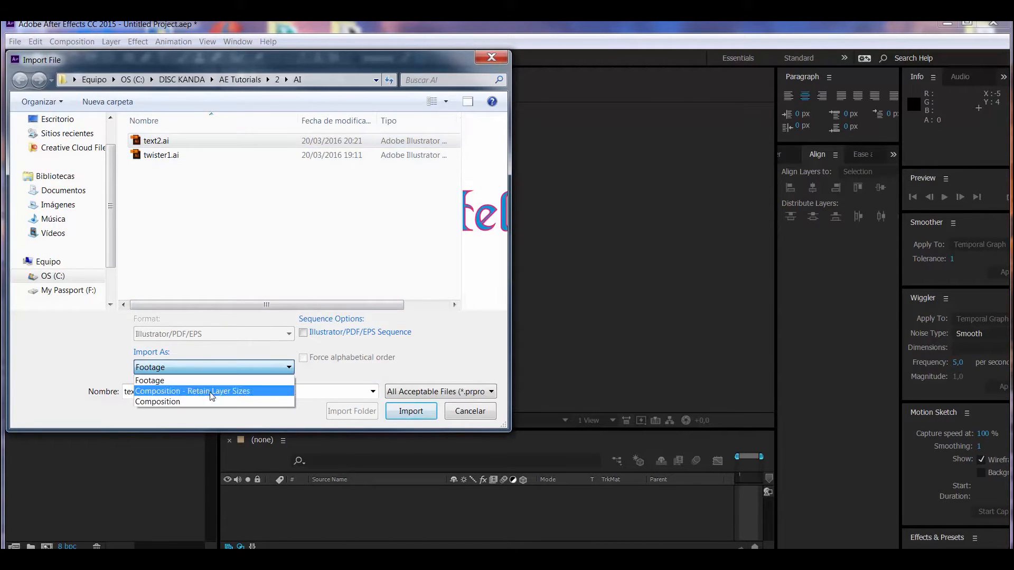
click(209, 392)
click(431, 412)
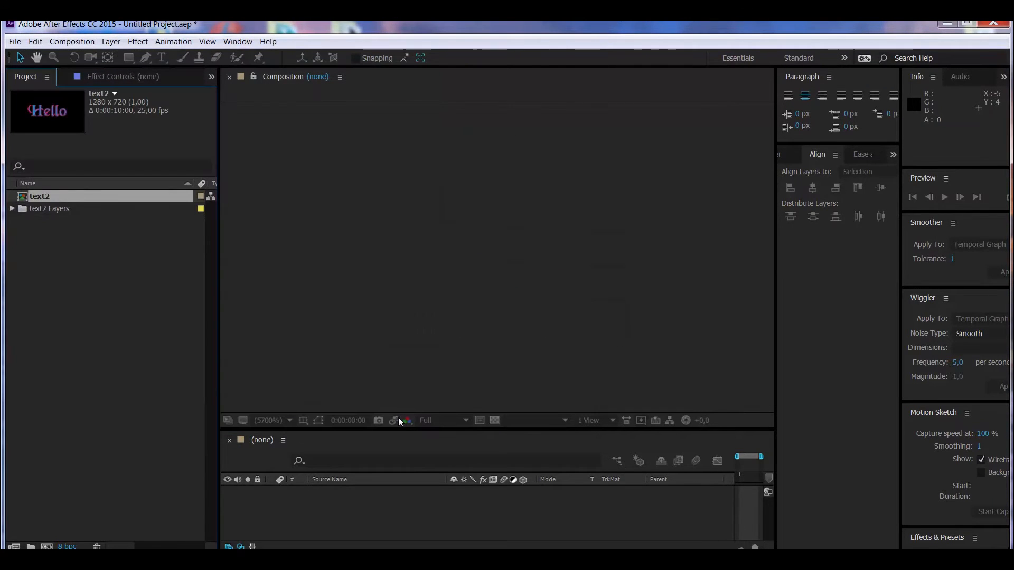
Open the text2 composition and add a light gray 1280 × 720 px solid as its lowest layer
double_click(19, 197)
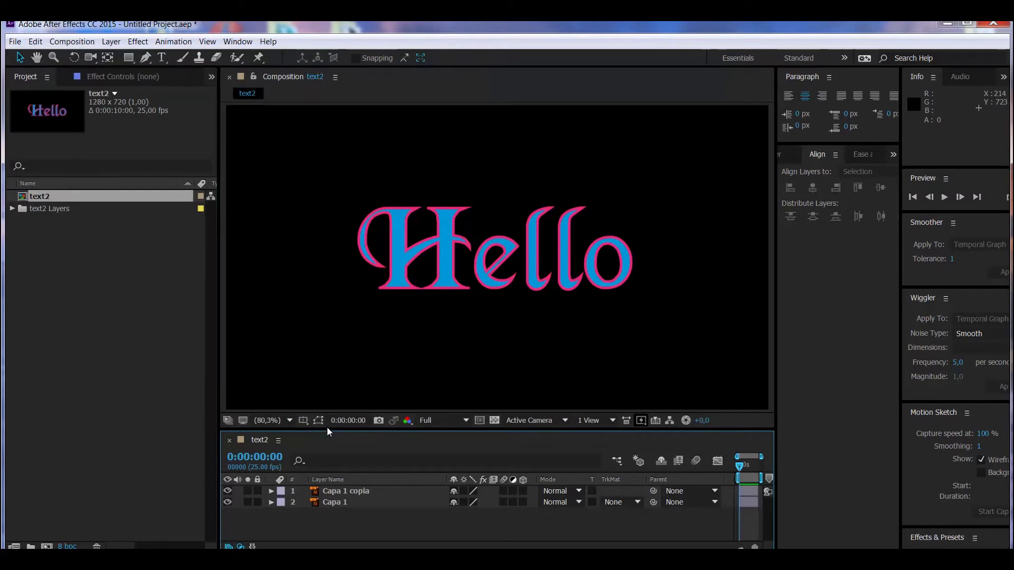
drag(328, 430, 336, 331)
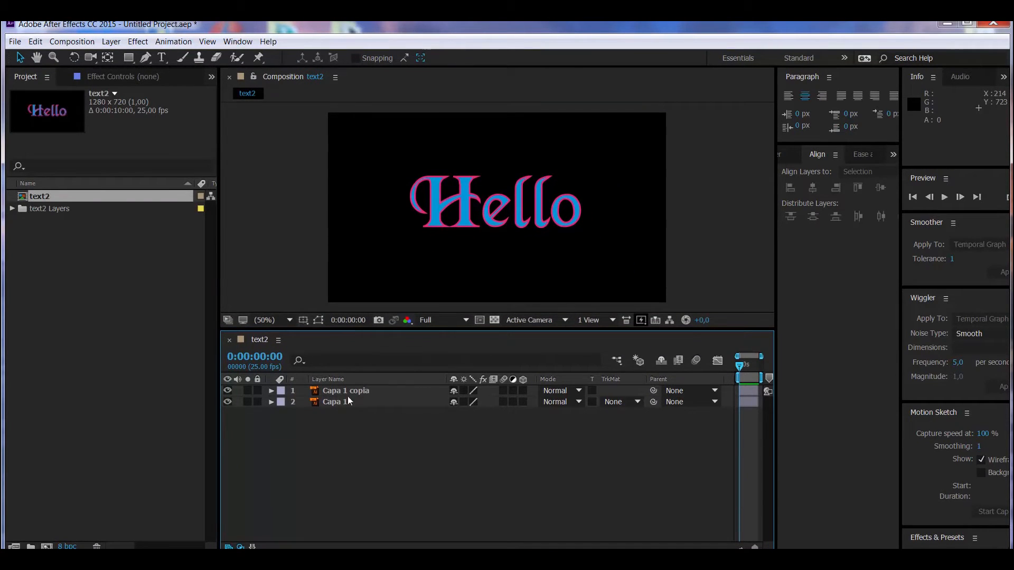
right_click(312, 445)
mouse_move(367, 449)
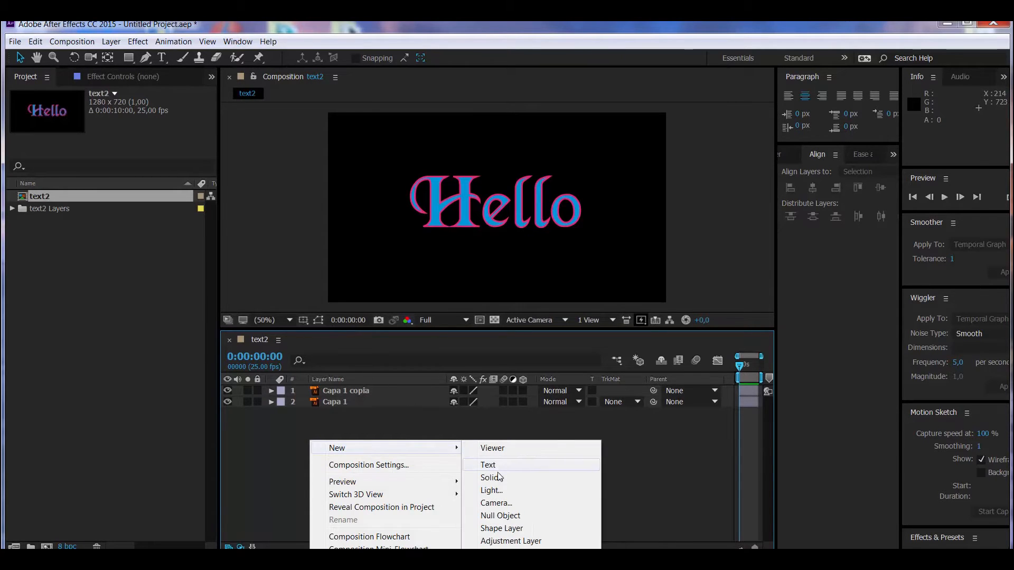
click(499, 477)
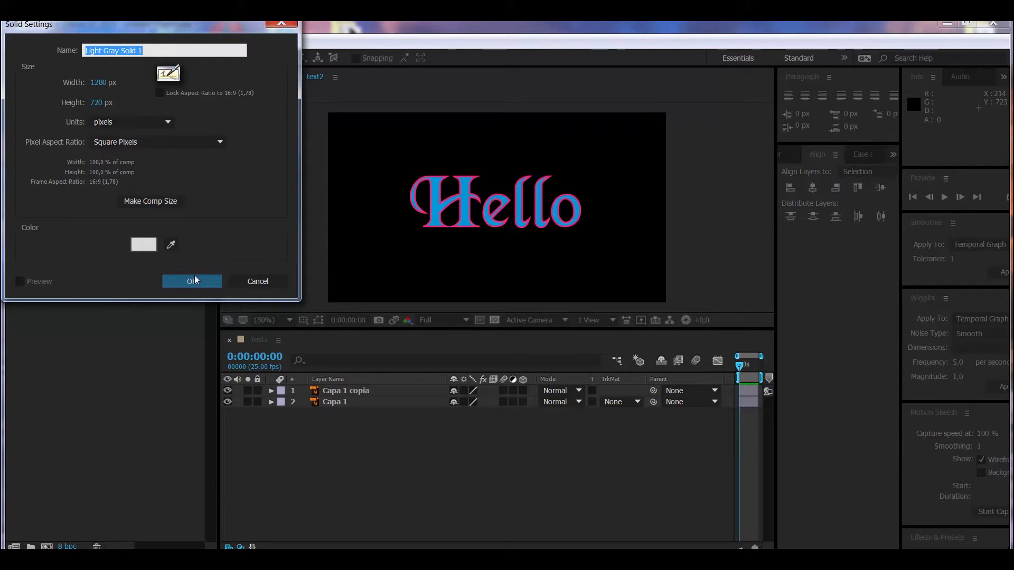
click(195, 283)
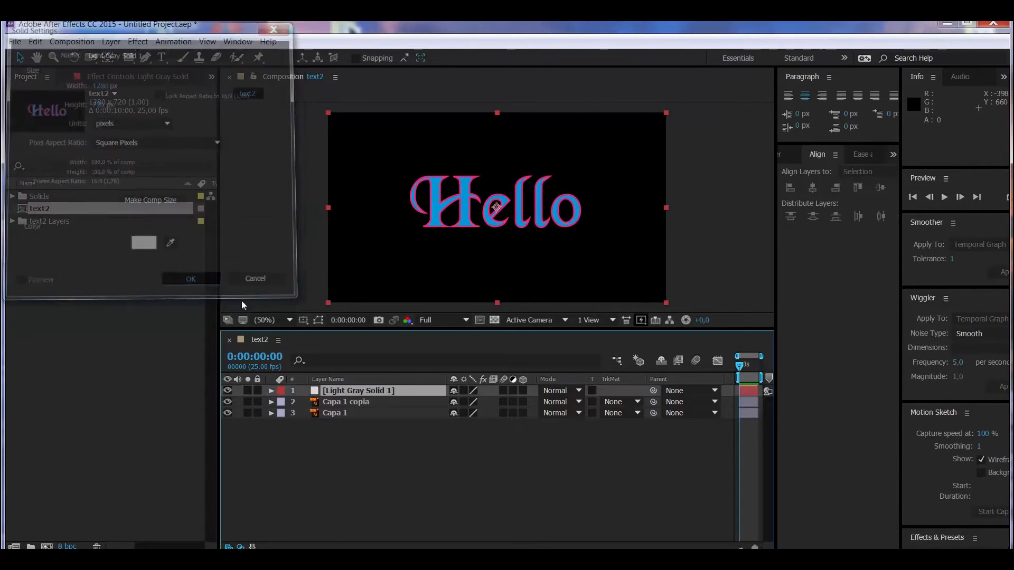
drag(373, 391, 364, 415)
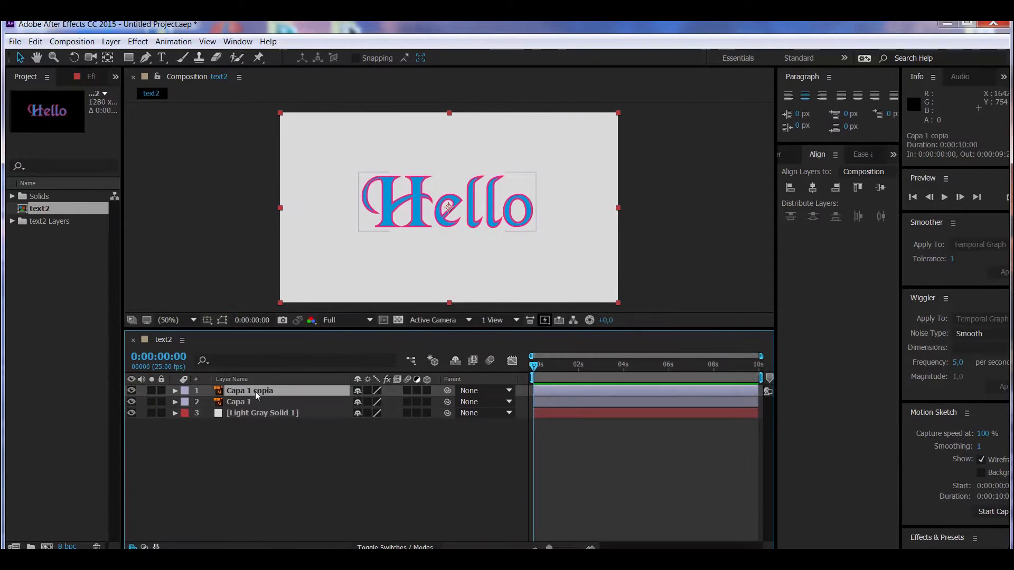
Create shapes from the vector layers Capa 1 copia and Capa 1
click(255, 392)
right_click(256, 391)
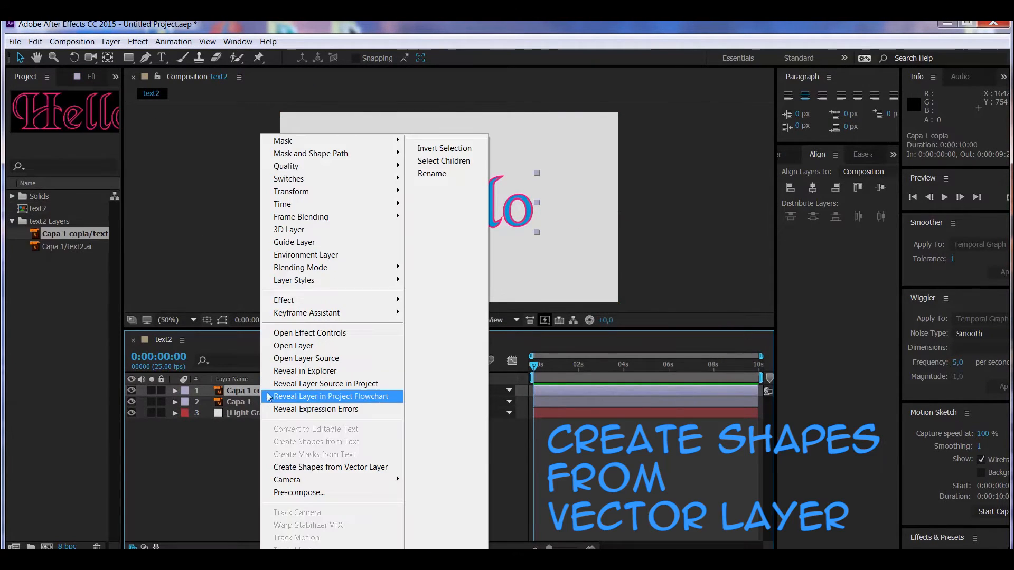
click(298, 467)
click(237, 413)
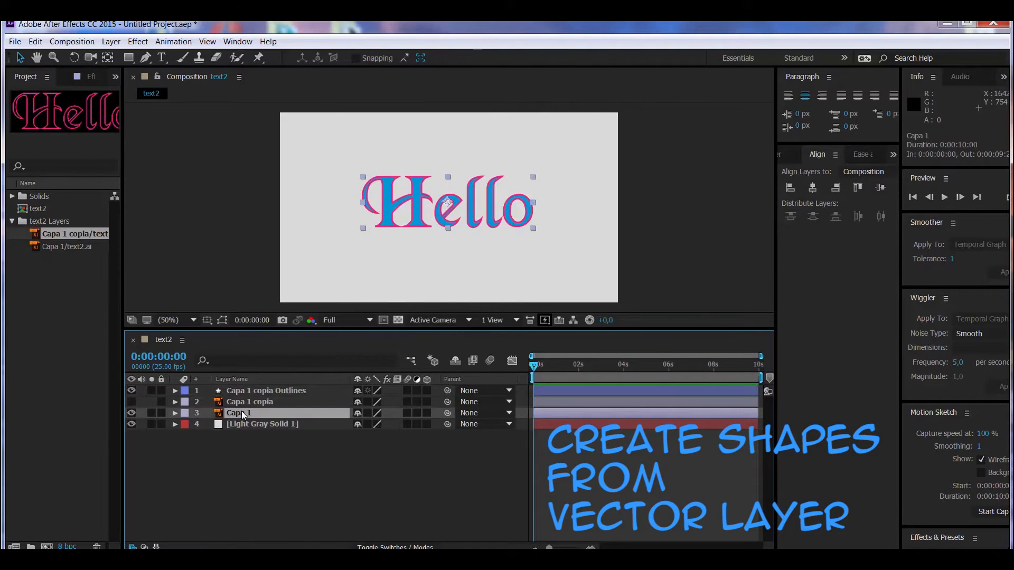
right_click(242, 411)
click(273, 466)
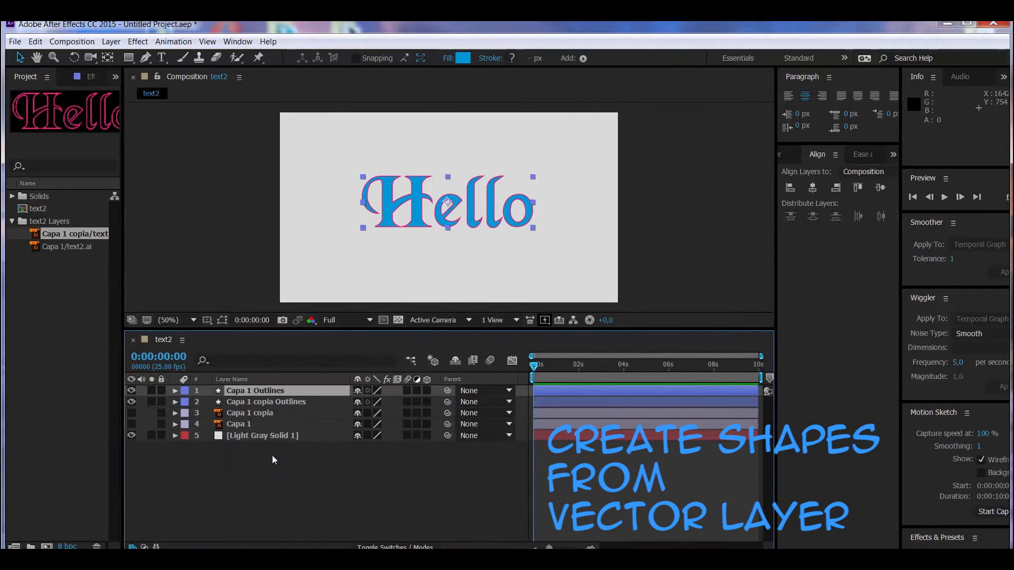
Delete the original Illustrator layers Capa 1 copia and Capa 1 from the composition
click(250, 413)
shift+click(236, 424)
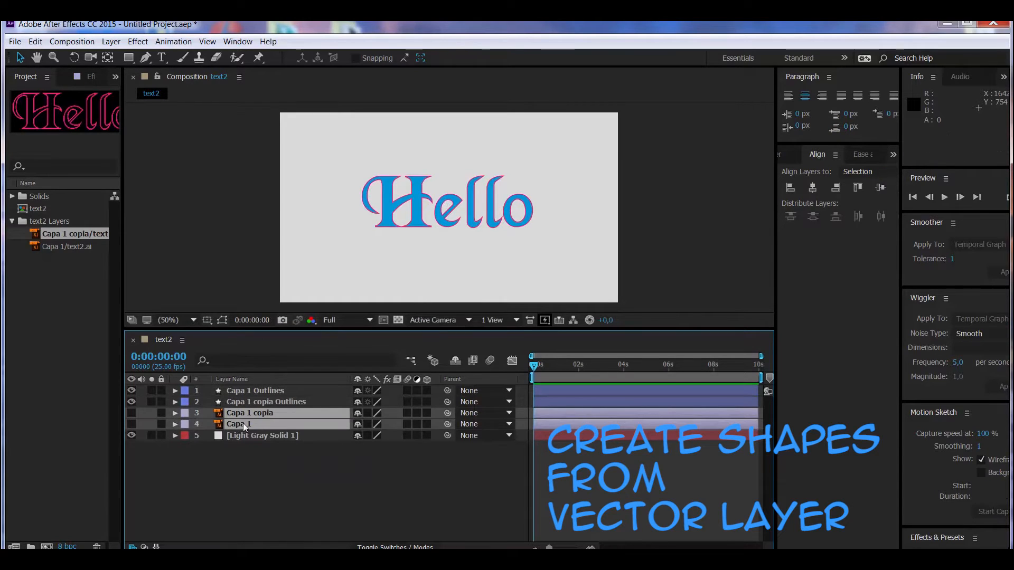
key(Delete)
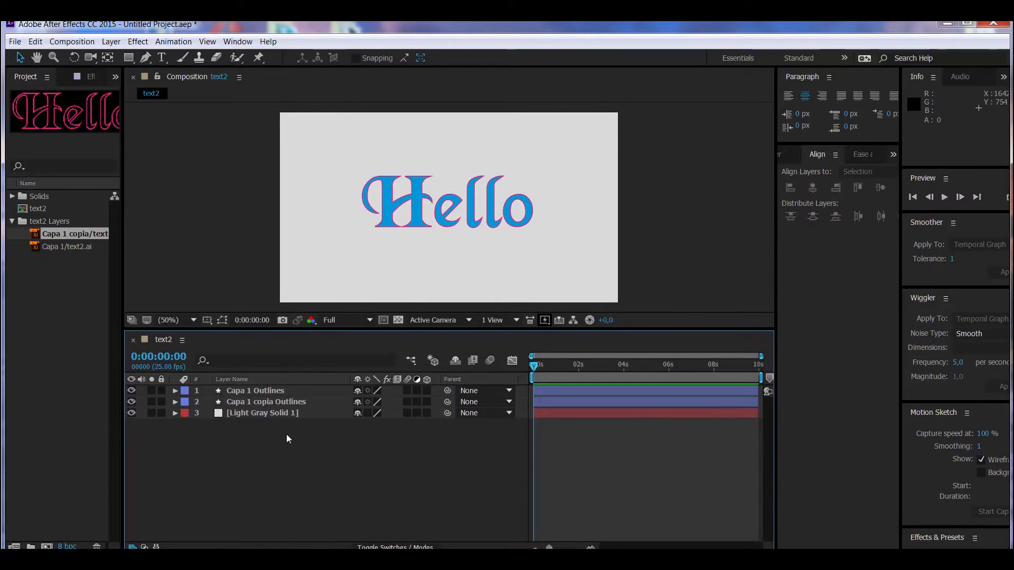
Check the Capa 1 Outlines and Capa 1 copia Outlines layers by hiding them and showing them again
click(131, 391)
click(132, 402)
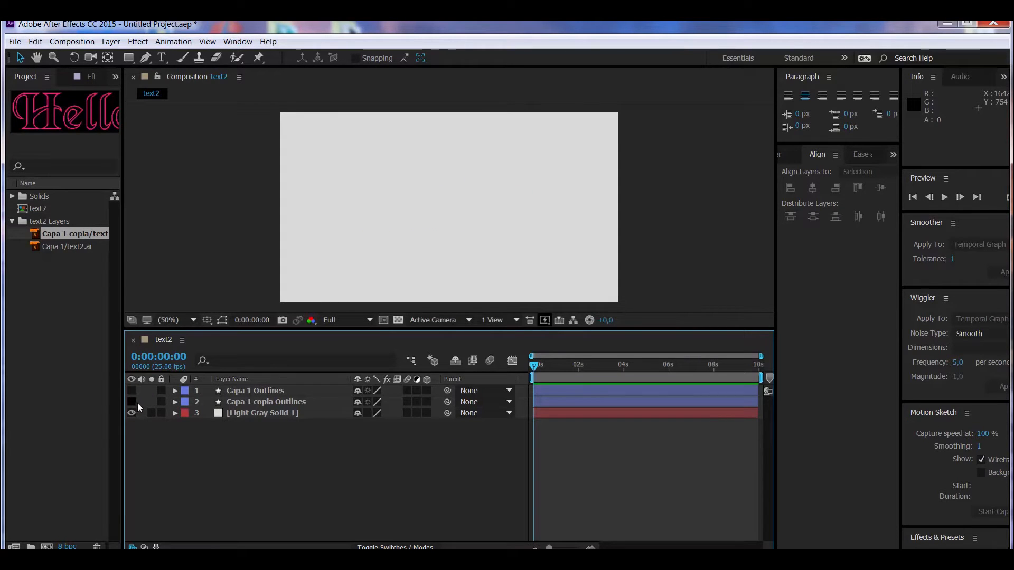
click(131, 402)
click(132, 391)
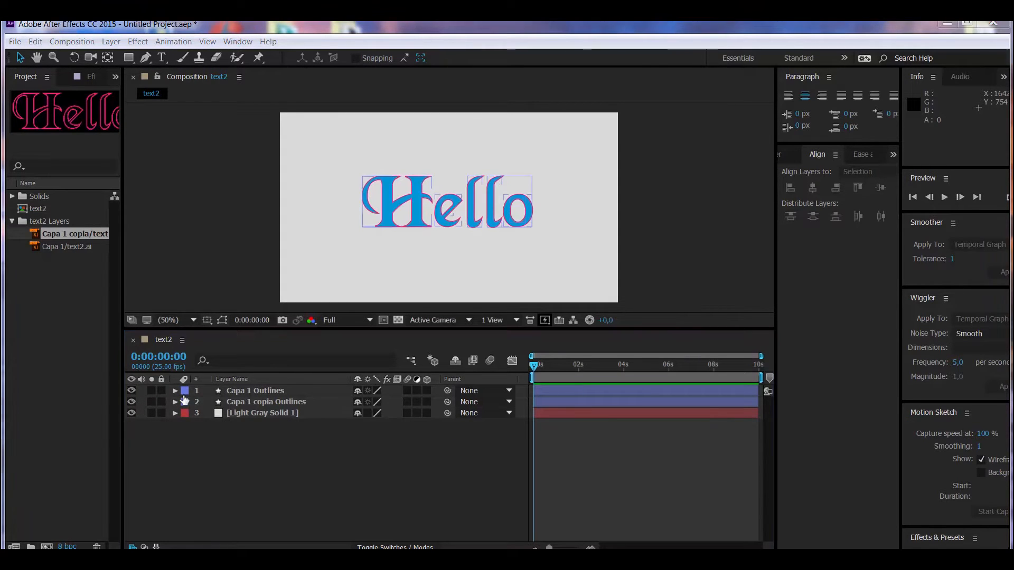
Move the Capa 1 copia Outlines layer above Capa 1 Outlines and enlarge the composition viewer
mouse_move(243, 402)
mouse_down()
mouse_move(246, 385)
mouse_move(241, 393)
mouse_up()
click(294, 446)
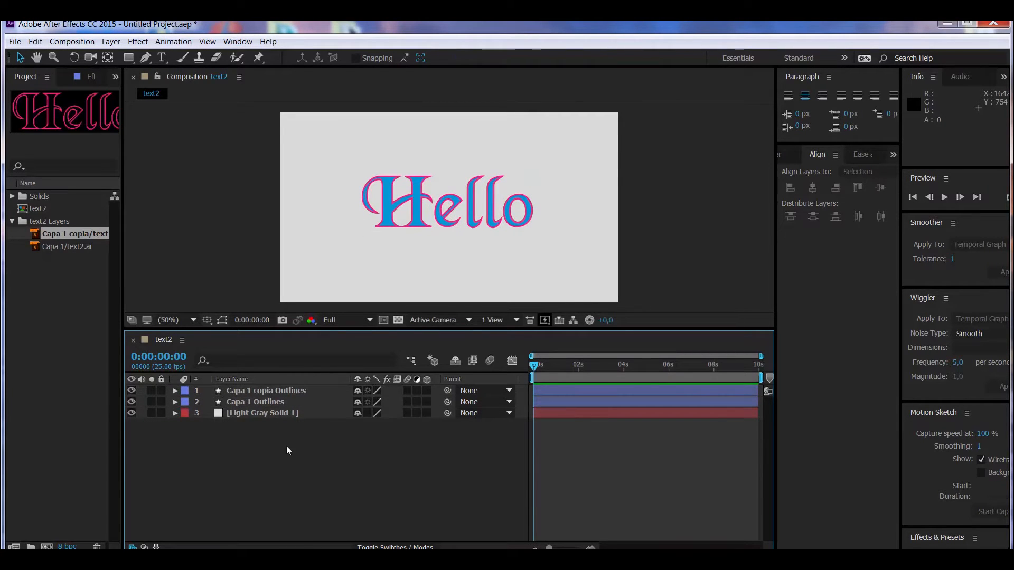
drag(349, 333, 357, 380)
Add a two-node camera with a 25 mm focal length to the composition
right_click(312, 500)
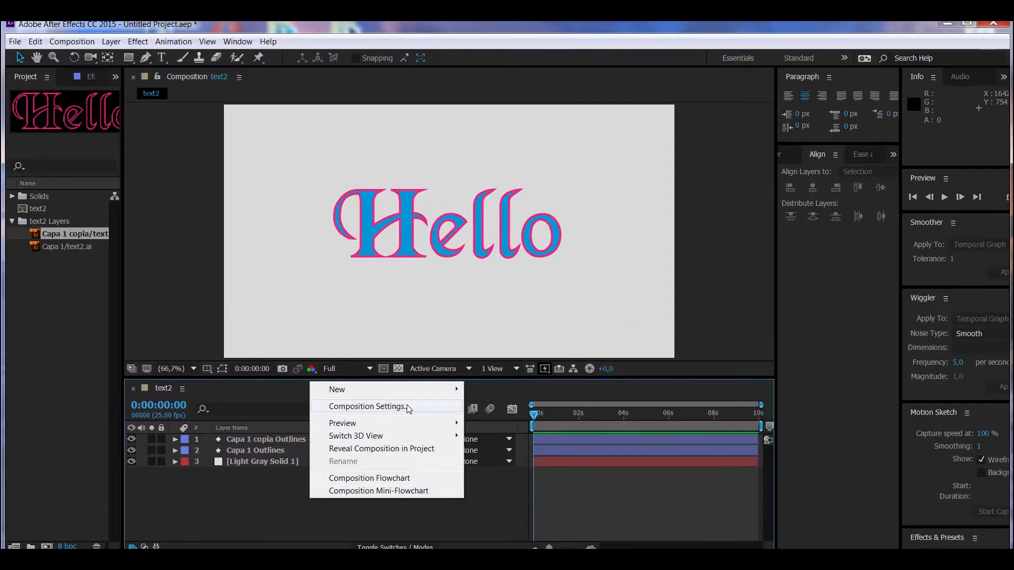
mouse_move(421, 391)
click(492, 444)
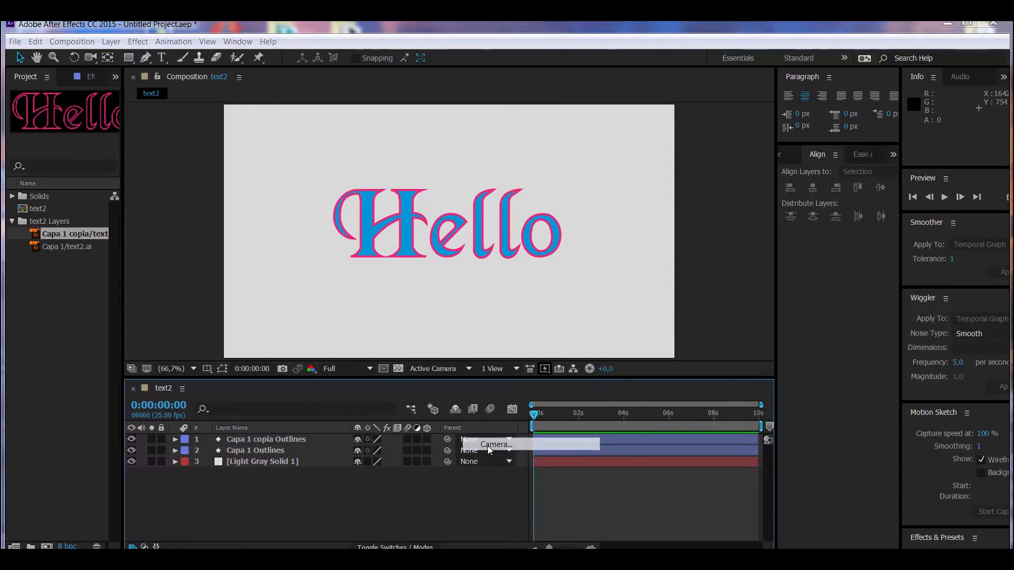
click(169, 232)
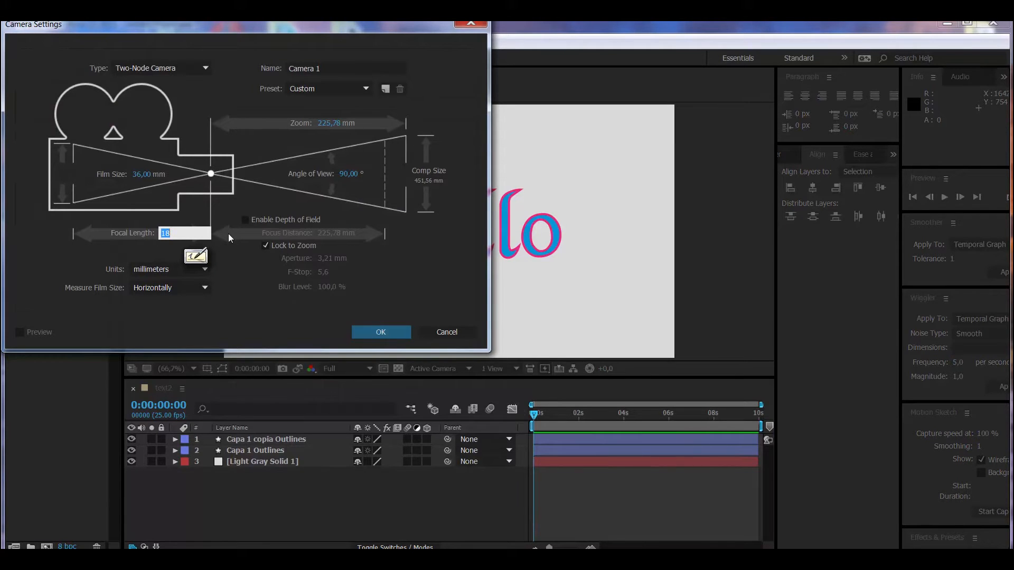
text(25)
key(Return)
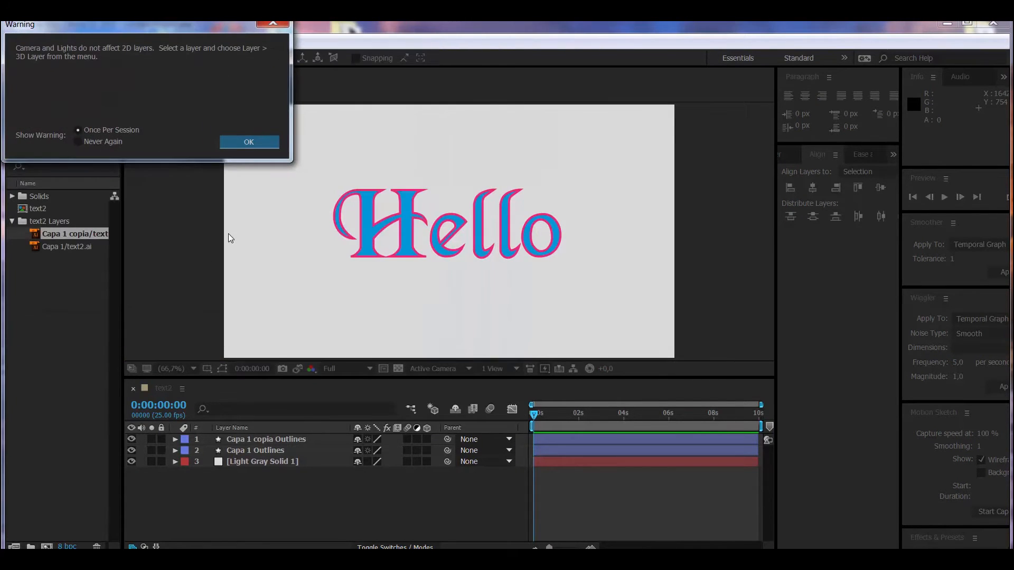
click(238, 141)
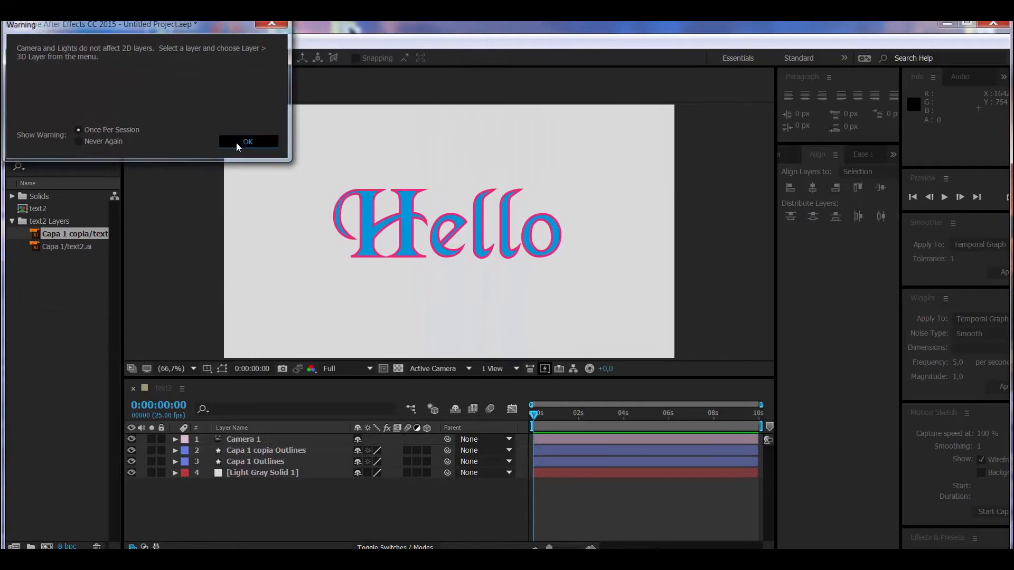
Add a null object and parent Camera 1 to it
right_click(443, 385)
mouse_move(397, 390)
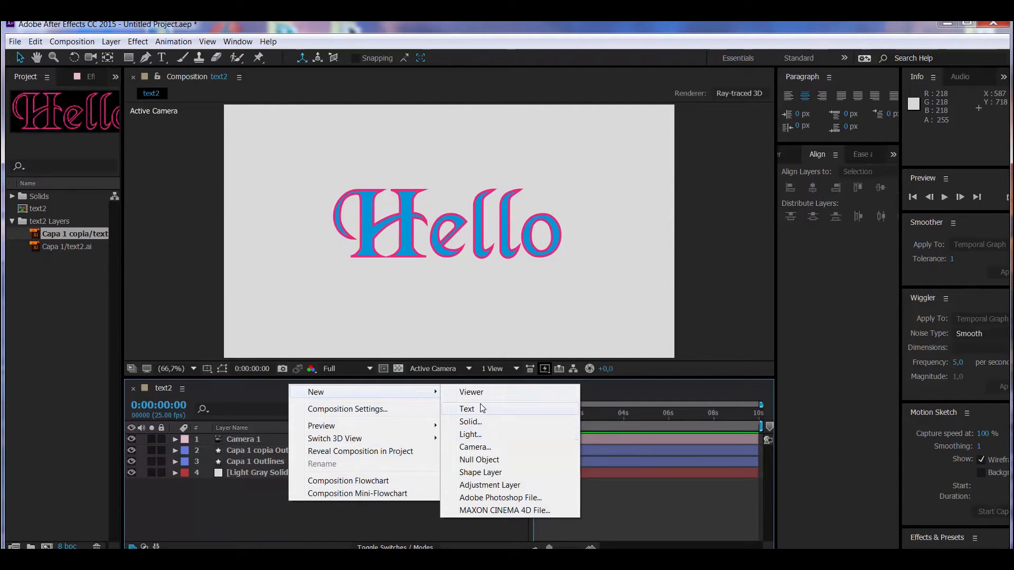
click(478, 459)
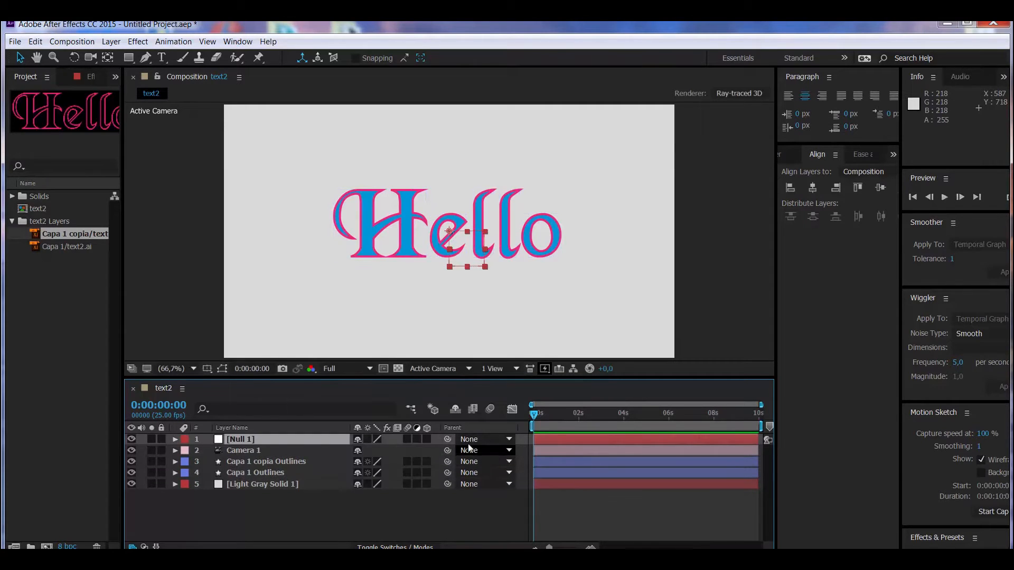
drag(447, 450, 316, 438)
Turn Null 1, both outline layers and the light gray solid into 3D layers
click(426, 439)
click(427, 462)
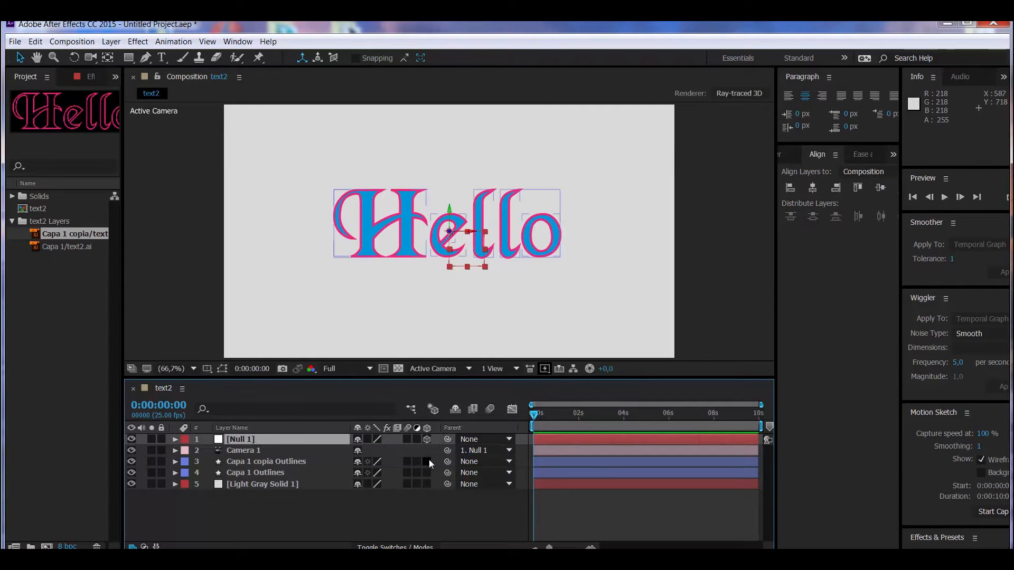
click(427, 472)
click(426, 484)
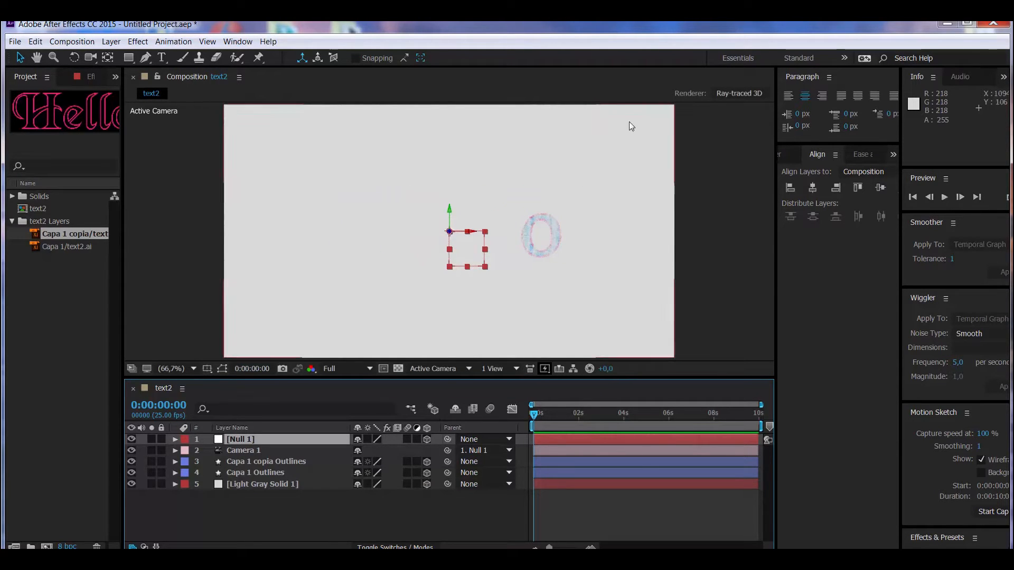
Look over the Ray-traced 3D renderer options and change the composition's renderer to Classic 3D
click(728, 98)
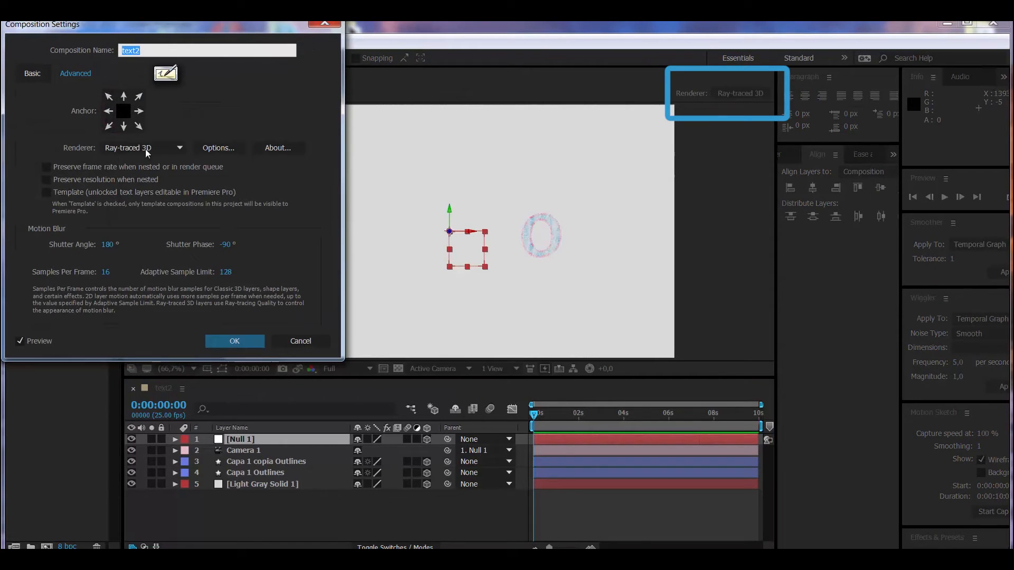
click(225, 148)
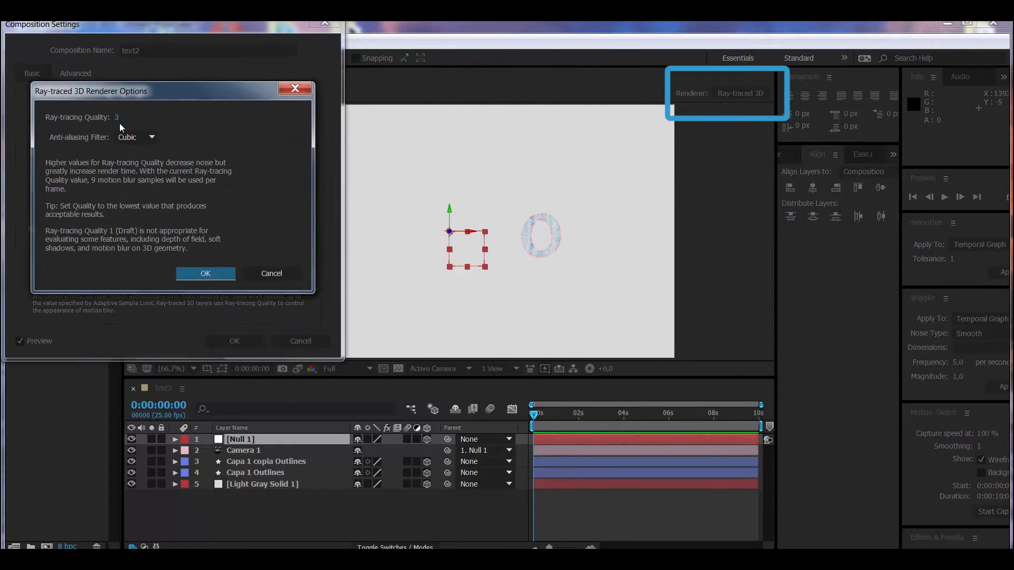
click(193, 273)
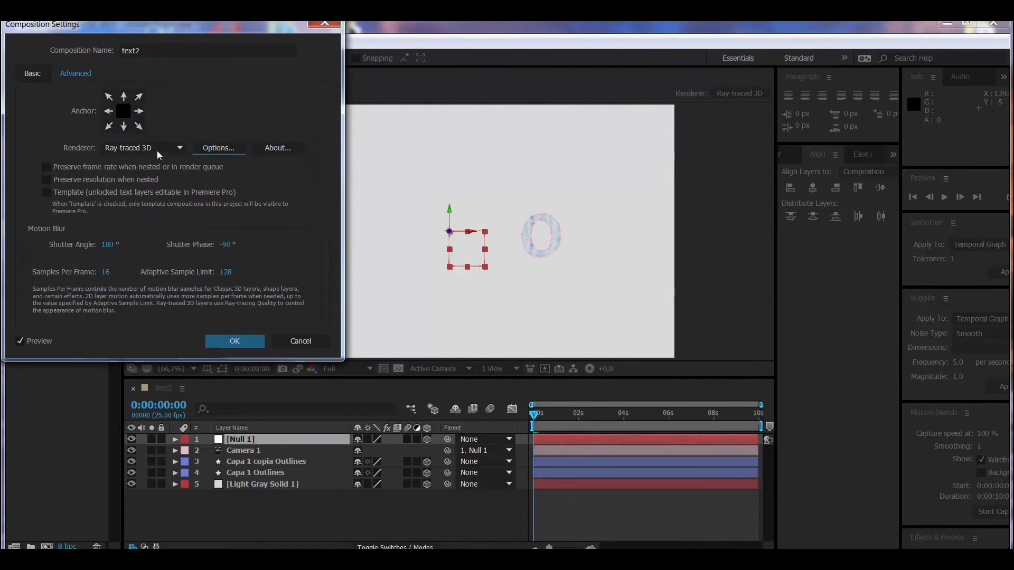
click(157, 151)
click(157, 164)
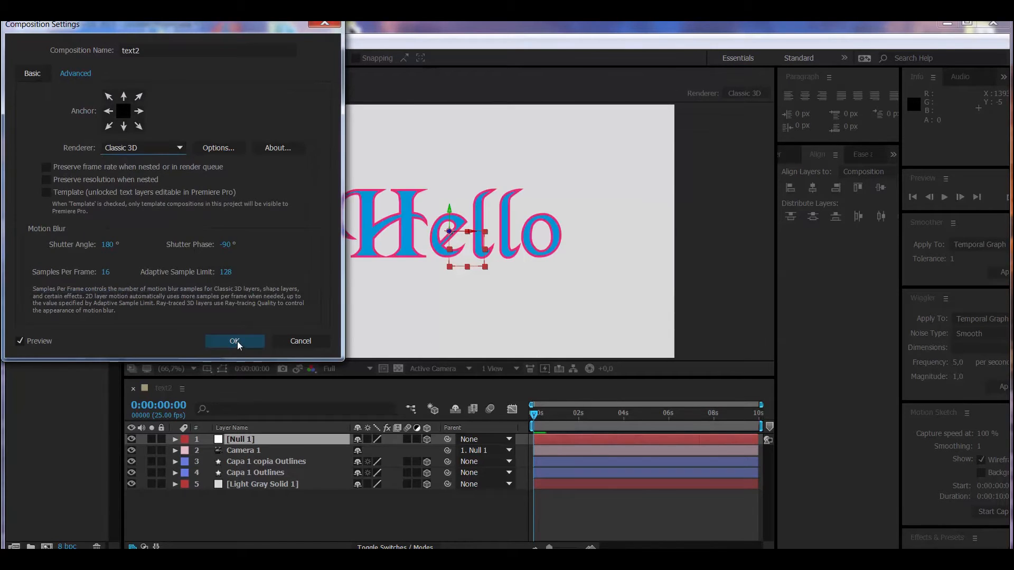
click(235, 341)
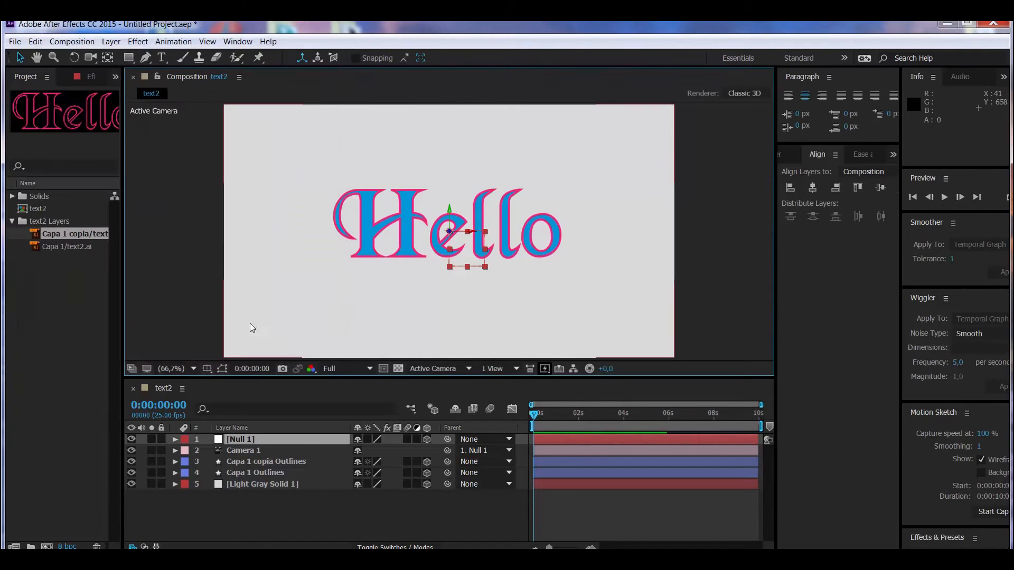
Set Null 1's Z position to 383 and rotate it to 41° in X and -22° in Y
click(313, 441)
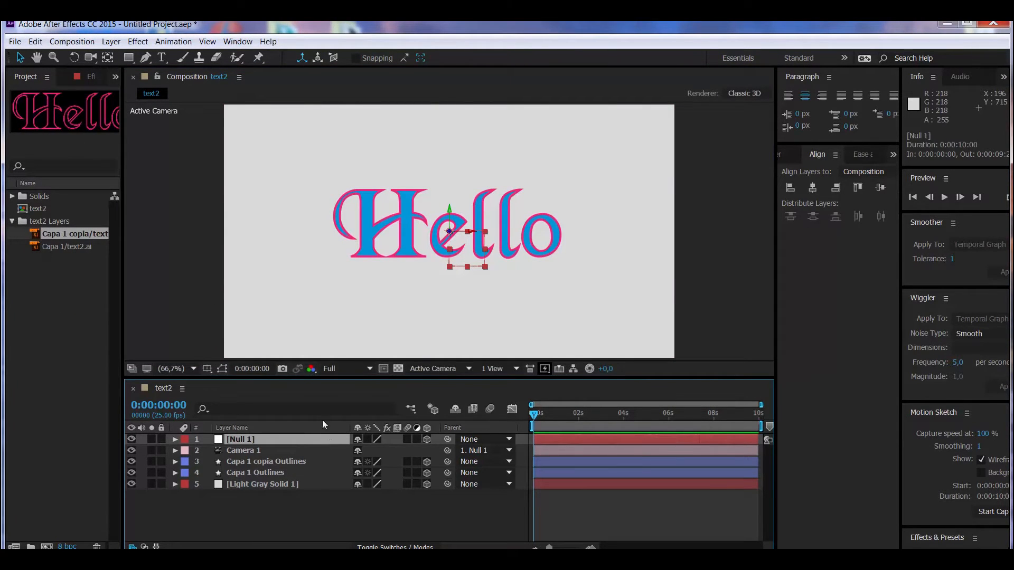
key(p)
drag(408, 451, 309, 448)
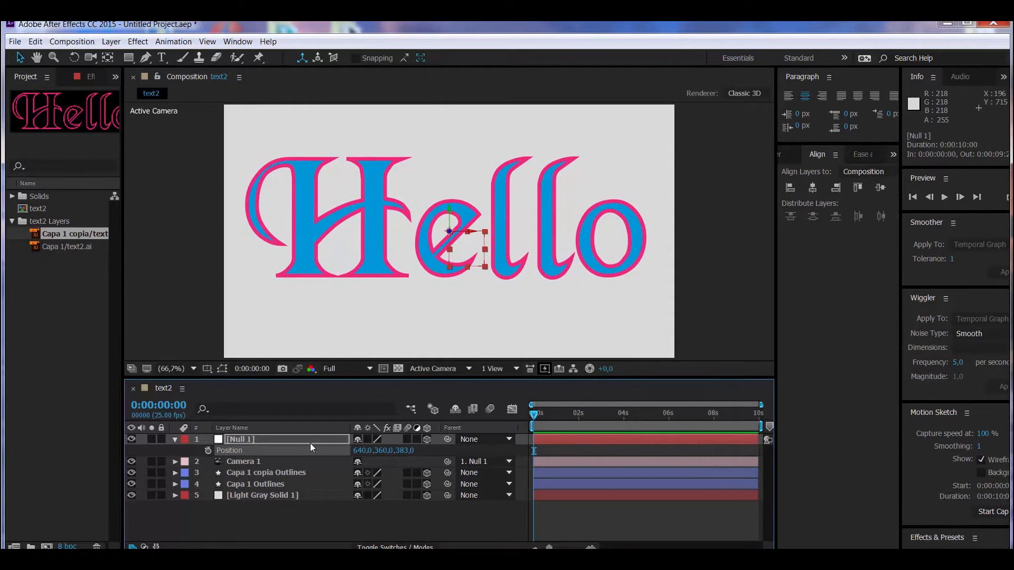
key(r)
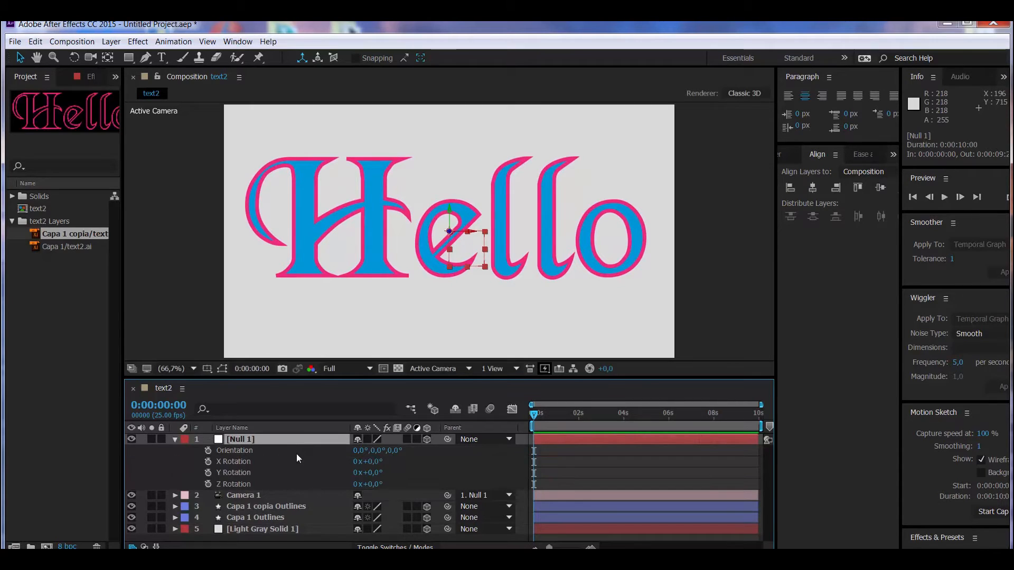
drag(376, 473, 389, 452)
Undo the last null position changes and reposition Null 1 to 499, 36.4, 361.1 so the tilted text fills the frame
click(286, 439)
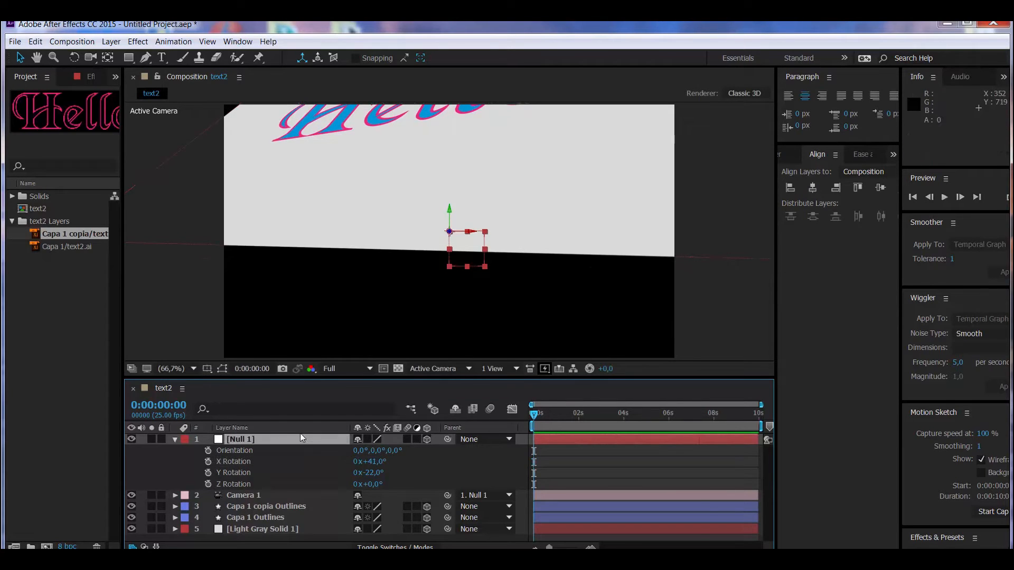
key(p)
key(ctrl+z)
key(ctrl+z)
key(ctrl+z)
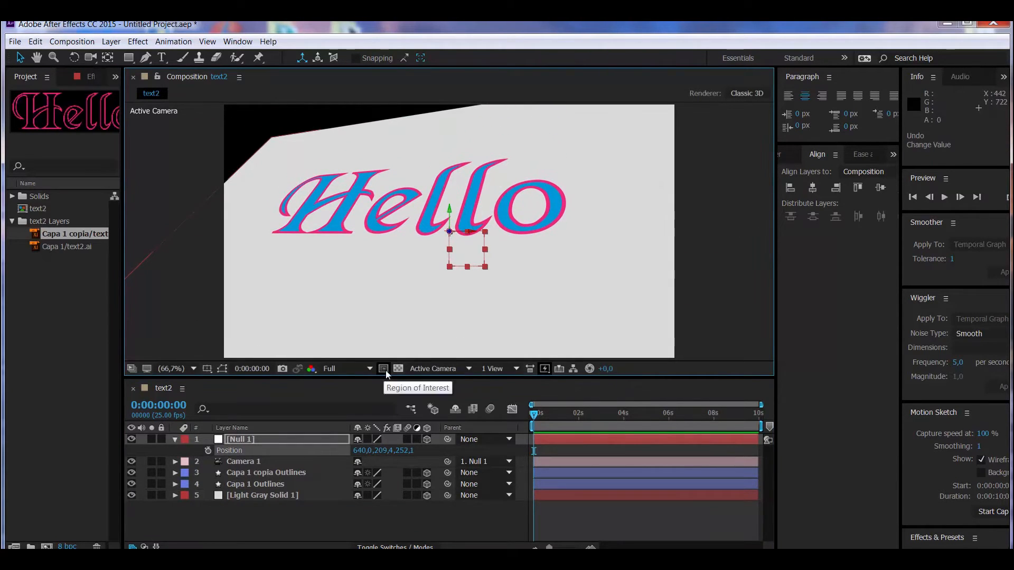
drag(405, 453, 505, 453)
drag(362, 453, 331, 465)
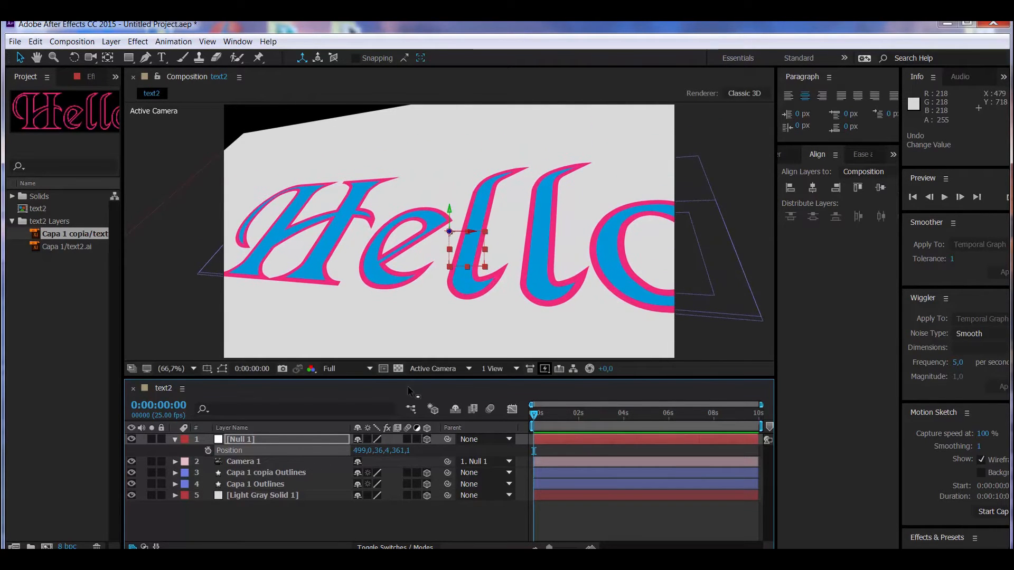
Scale Light Gray Solid 1 to 500% and collapse the open layer properties
click(260, 496)
key(s)
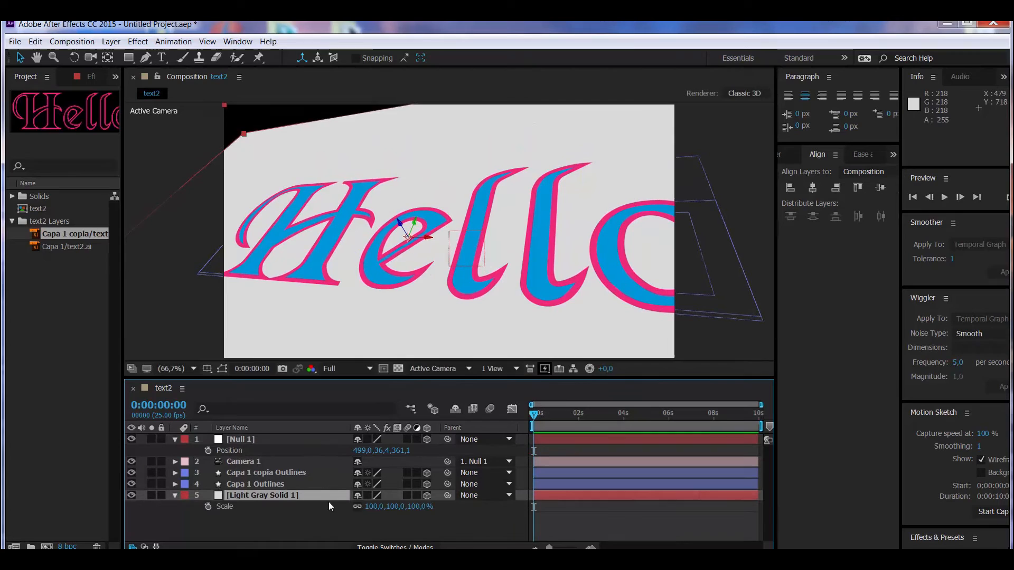
click(412, 508)
text(500)
key(Return)
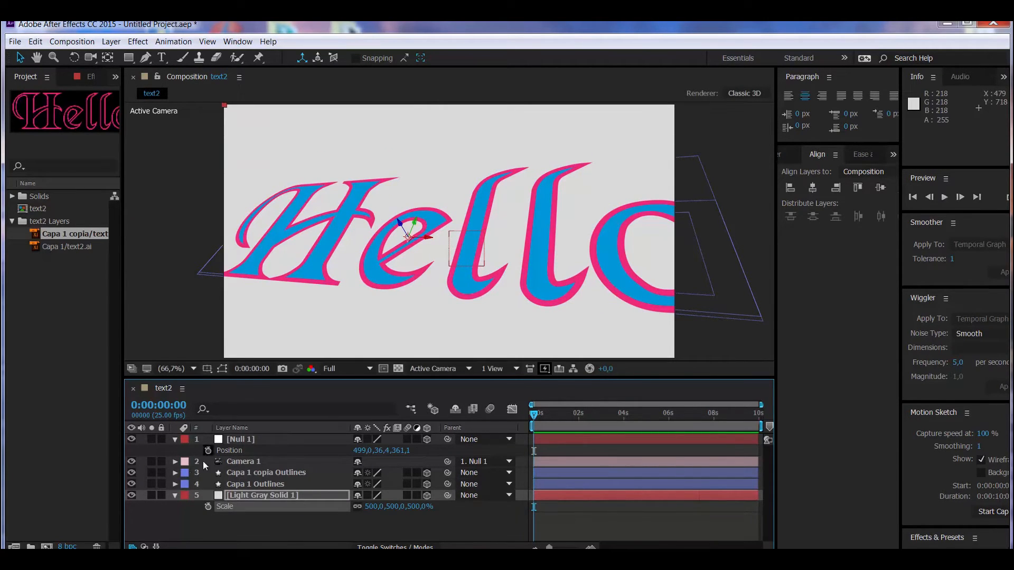
click(173, 522)
click(175, 439)
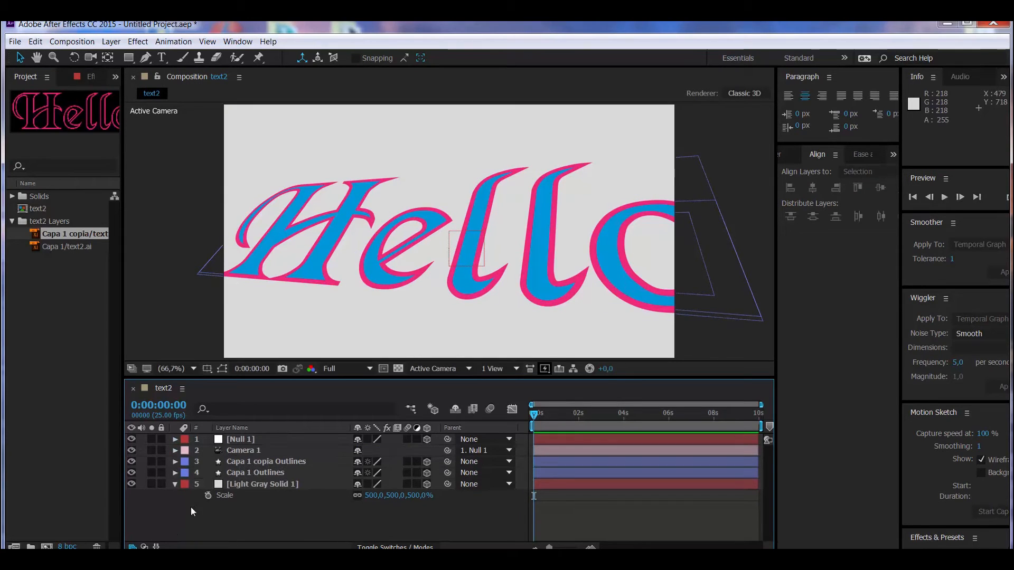
click(175, 485)
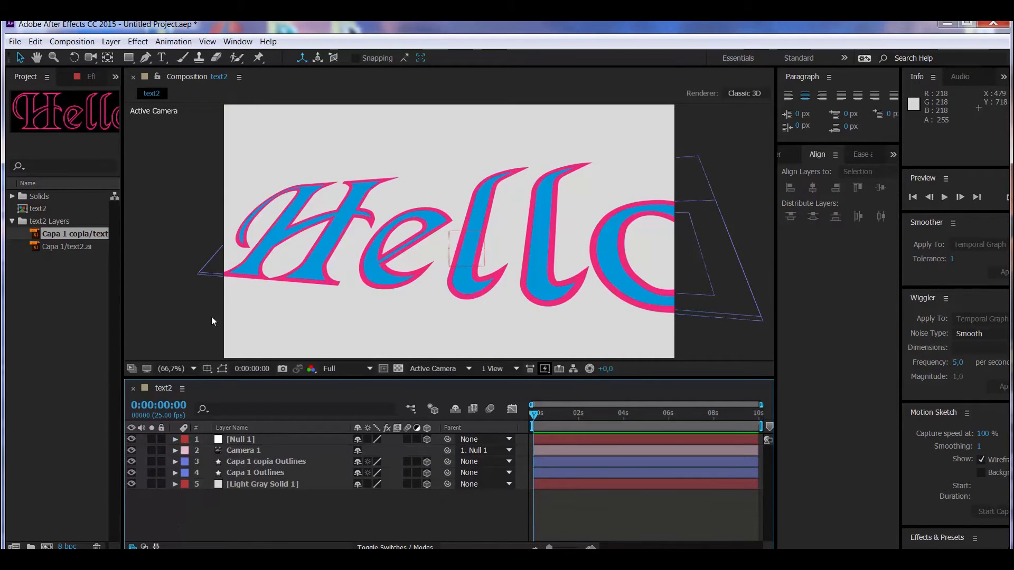
Add a white spot light with 100% intensity, 90° cone angle and cast shadows, and move its point of interest to about 801, 231, -26
right_click(286, 513)
mouse_move(376, 403)
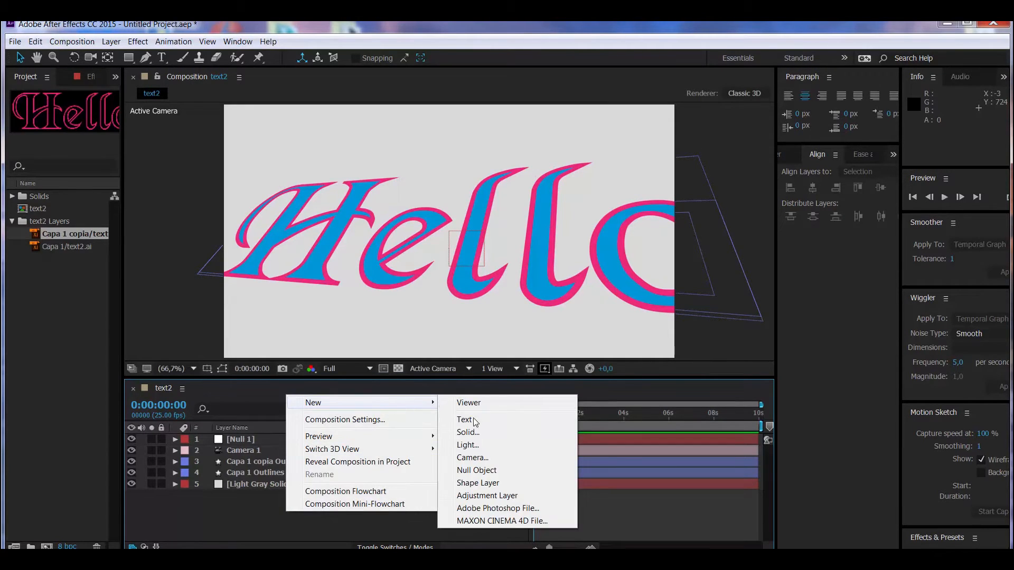
click(468, 445)
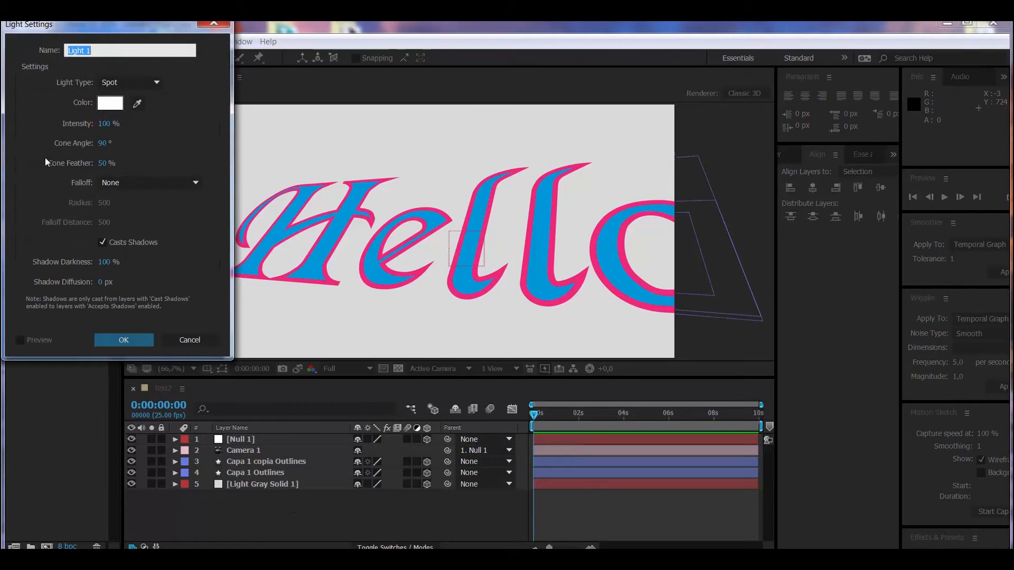
click(129, 338)
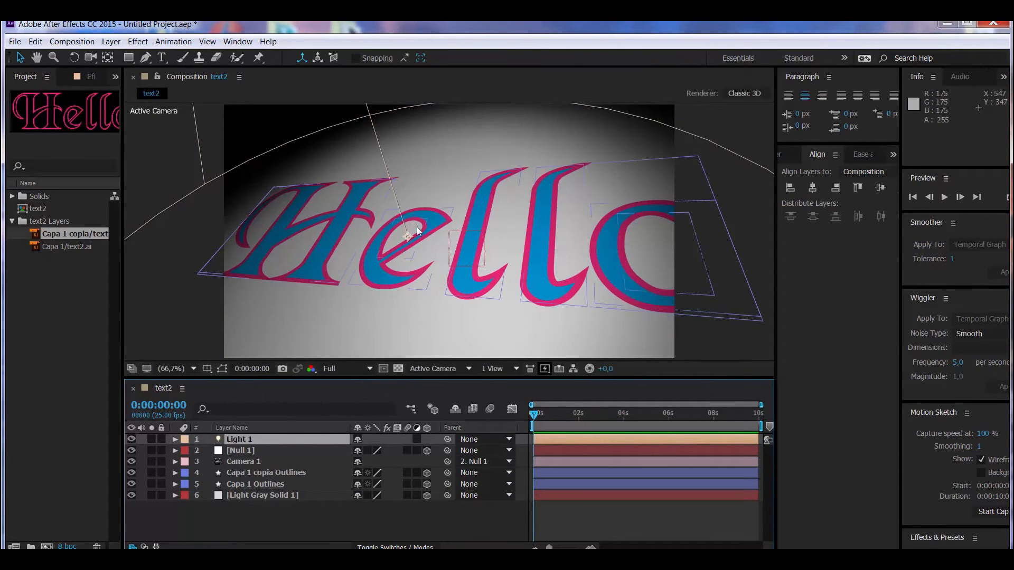
drag(408, 236, 547, 142)
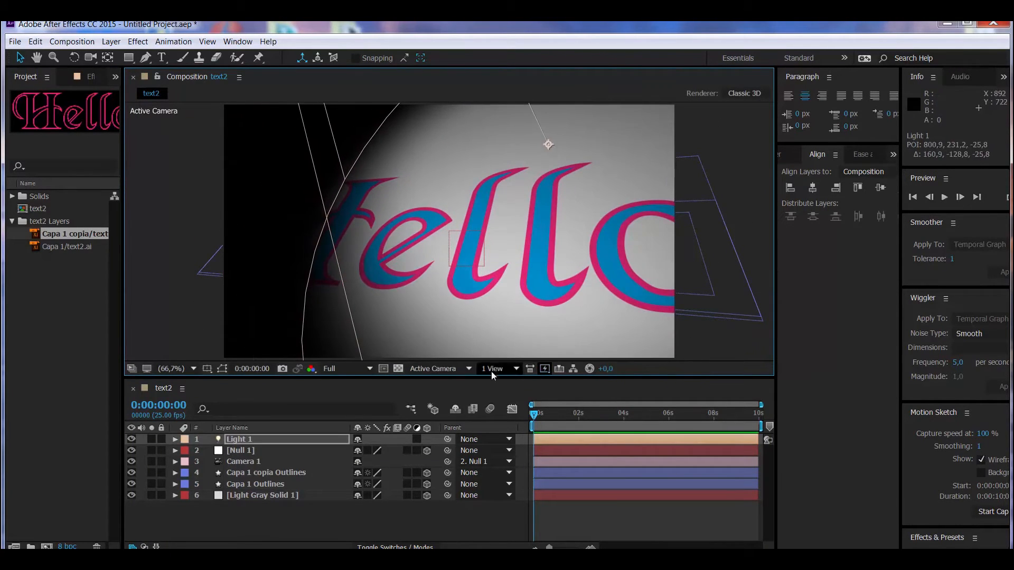
Set Light 1's intensity to 56% and its cone angle to 119°
click(175, 439)
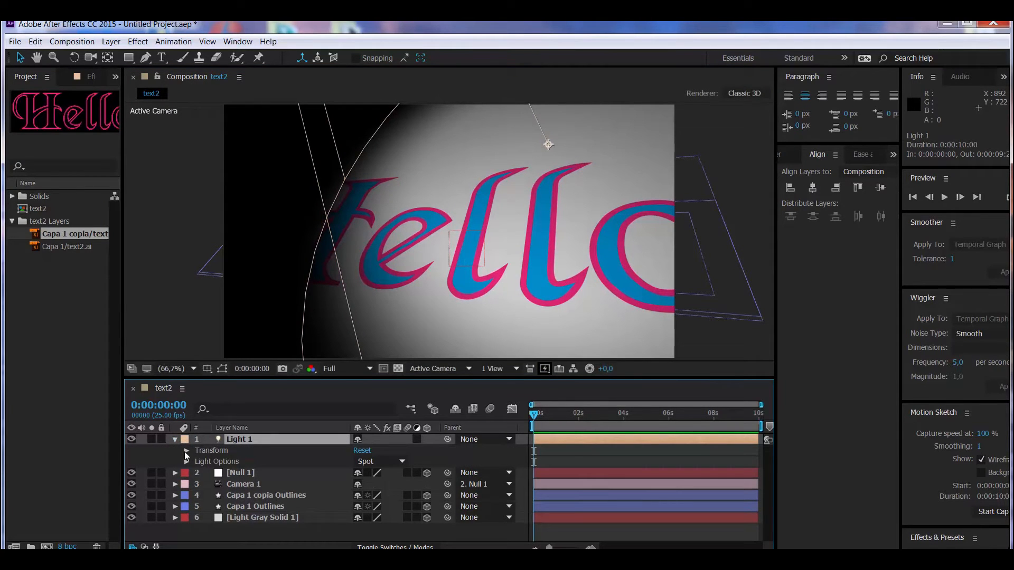
click(186, 461)
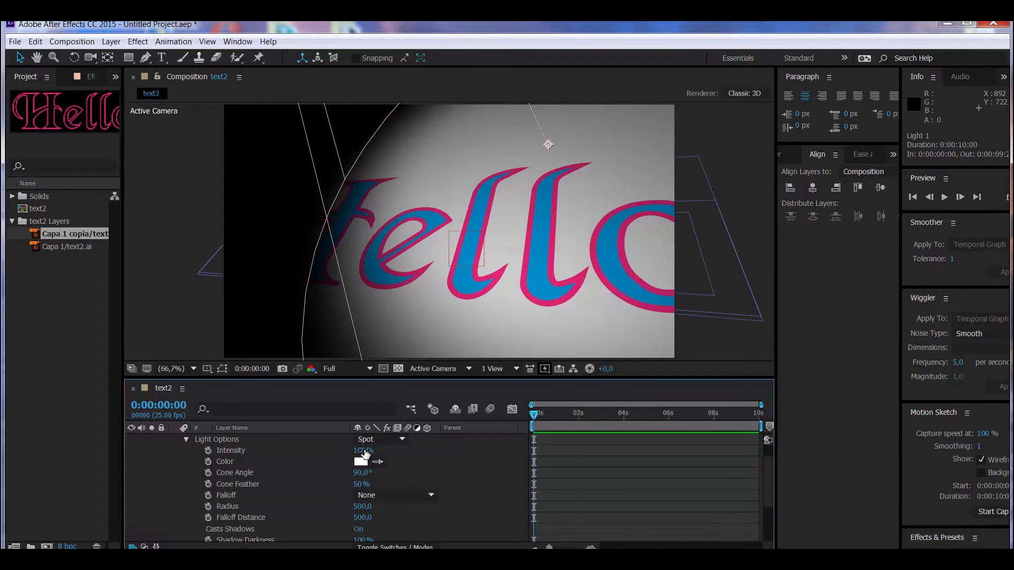
drag(365, 453, 384, 474)
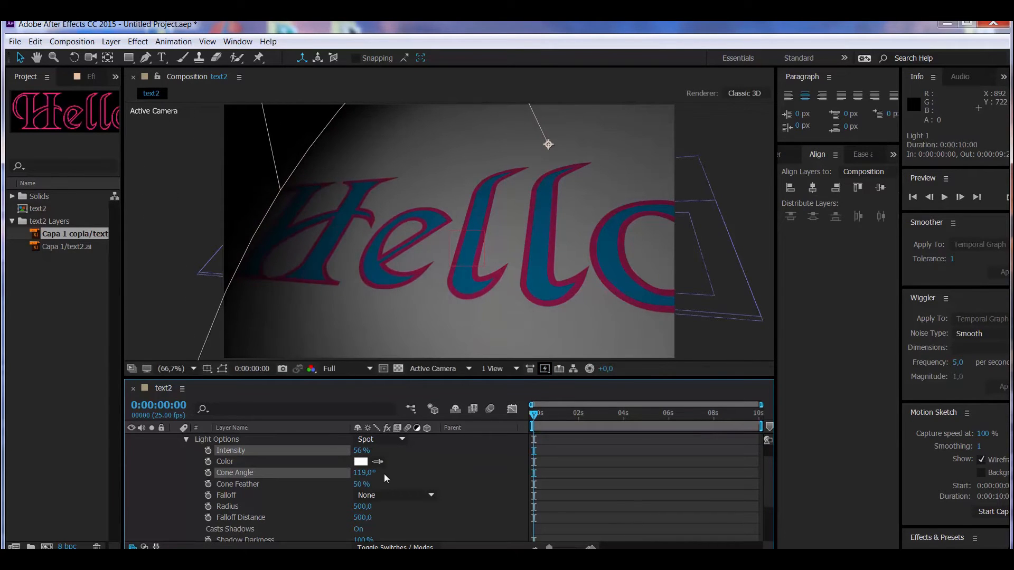
click(186, 439)
click(235, 442)
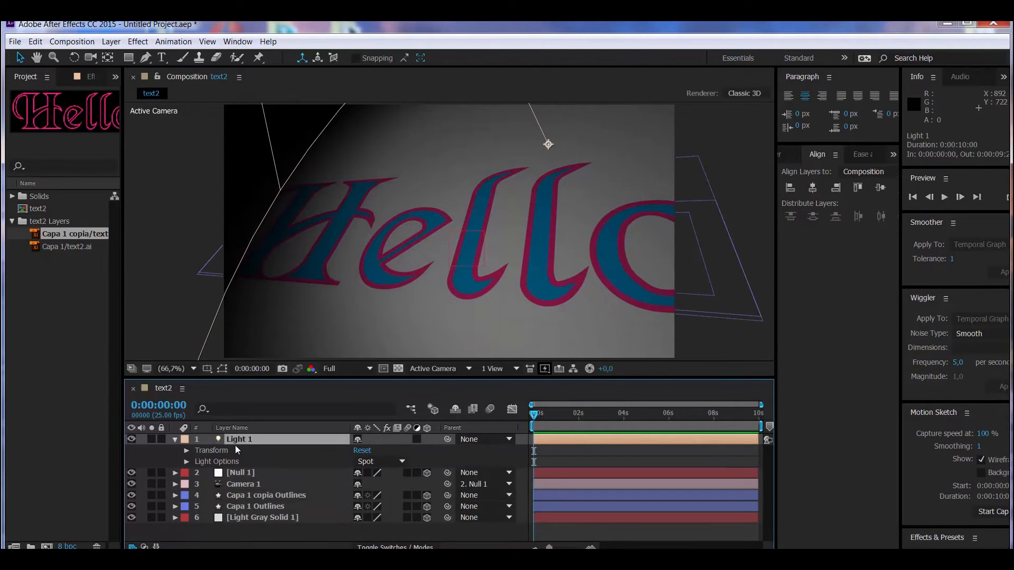
Set Light 1's Y rotation to -24° and add a second shadow-casting white spot light with a 90° cone angle
click(189, 452)
drag(364, 507, 392, 475)
click(112, 42)
mouse_move(121, 56)
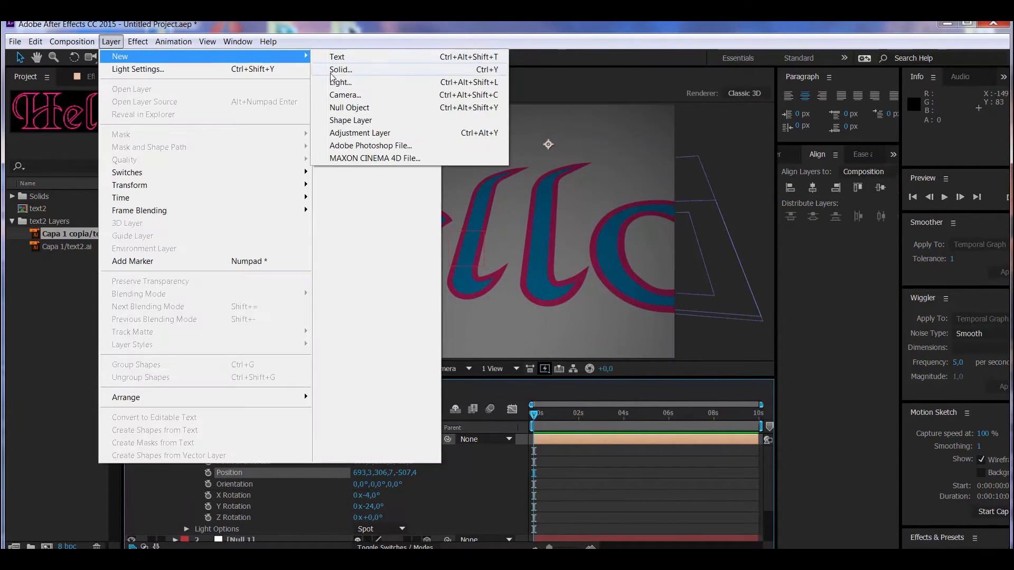
click(333, 81)
click(120, 338)
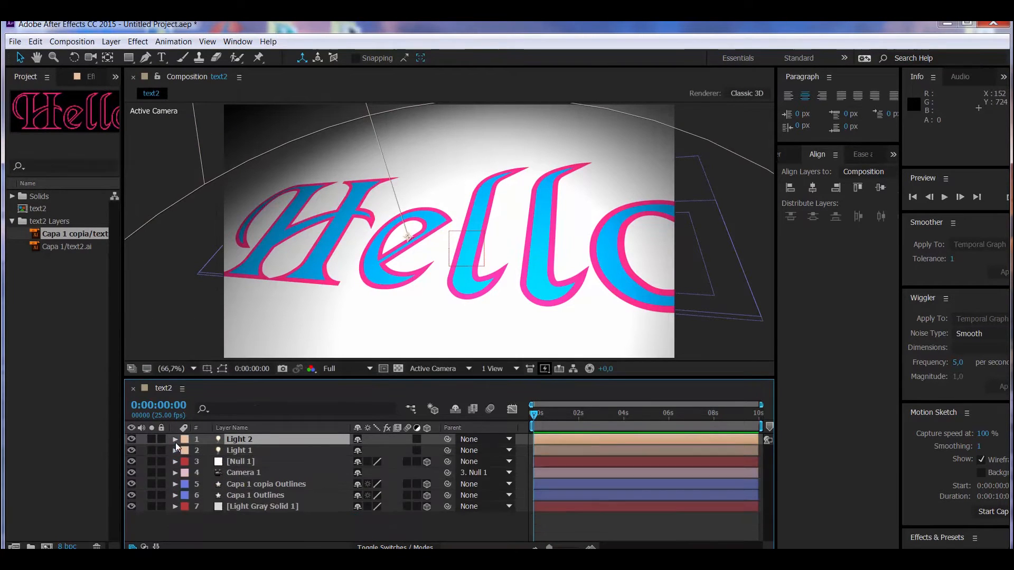
Reposition Light 2, move its point of interest just above the letter "e", and set its intensity to 72%
click(175, 440)
click(186, 462)
drag(362, 450, 292, 462)
click(186, 440)
click(186, 451)
drag(400, 461, 453, 462)
drag(361, 473, 259, 467)
click(186, 450)
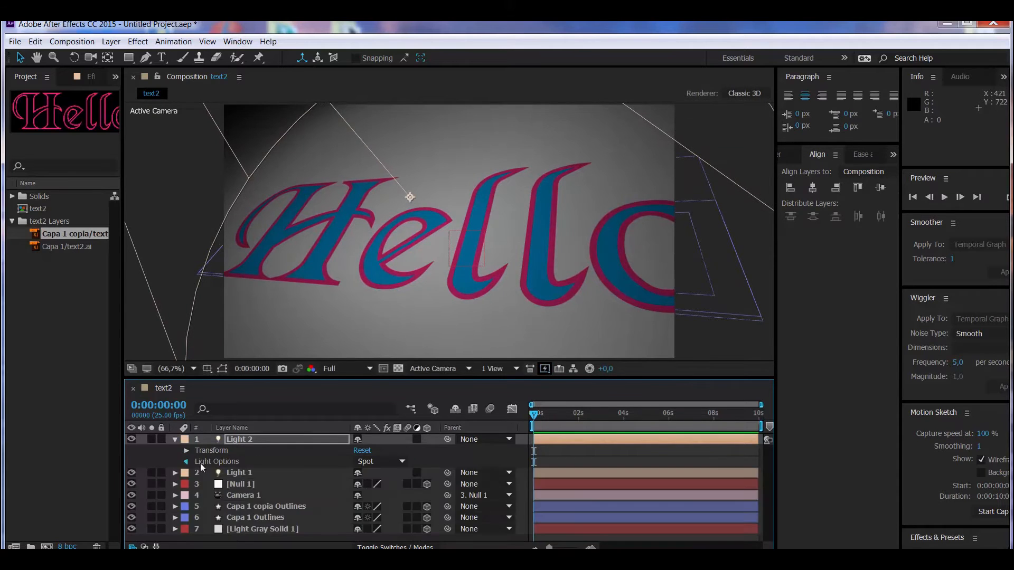
click(186, 462)
drag(362, 451, 374, 451)
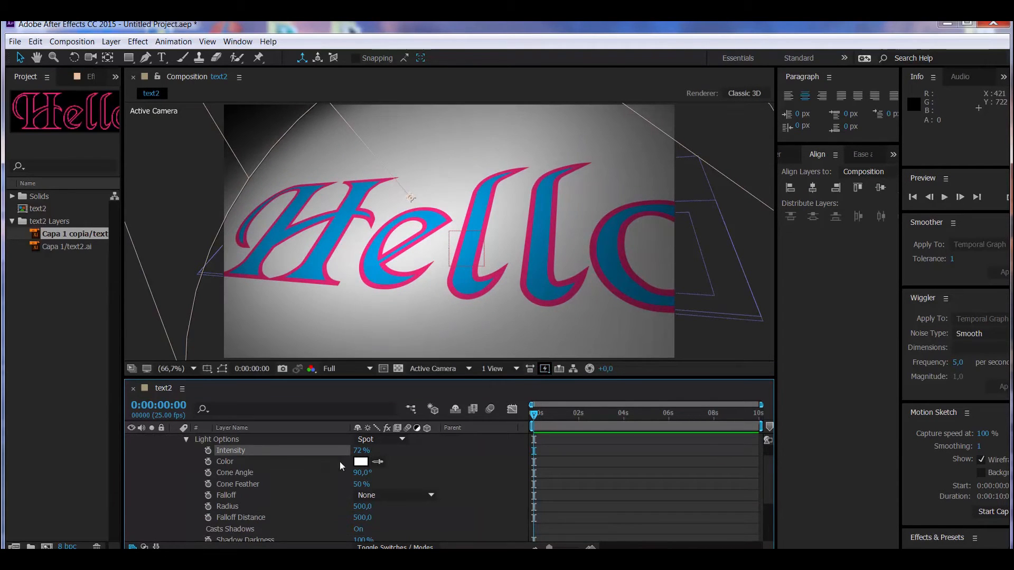
click(186, 439)
Raise Light 1's intensity slightly and collapse the properties of both lights
click(228, 471)
click(176, 473)
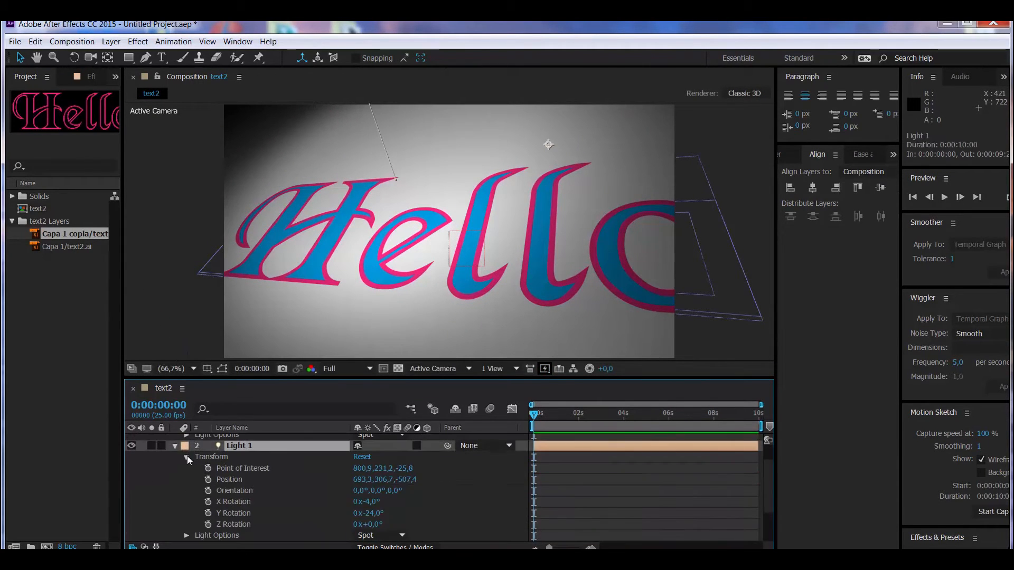
click(187, 457)
click(186, 479)
drag(358, 452, 361, 451)
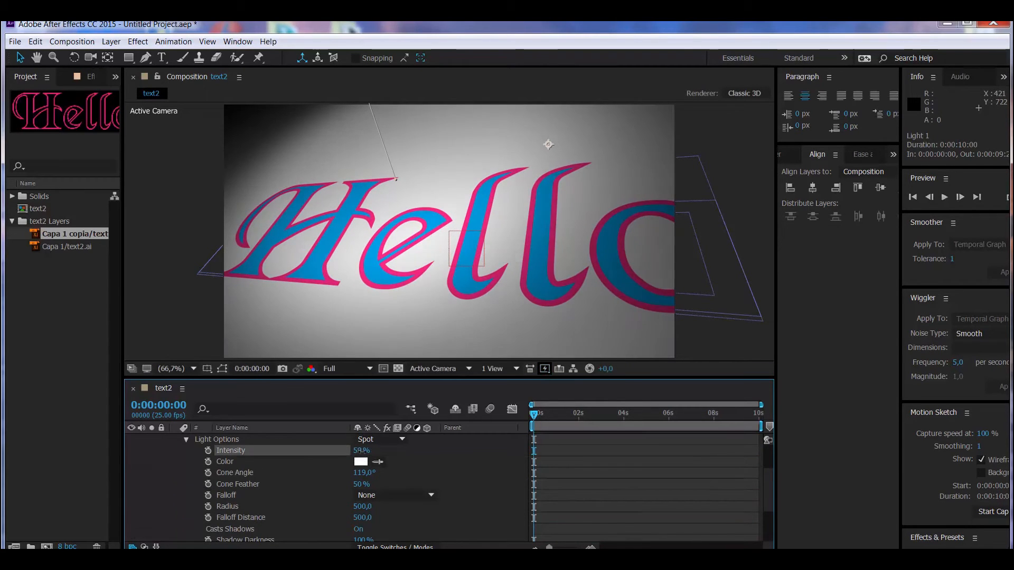
click(186, 440)
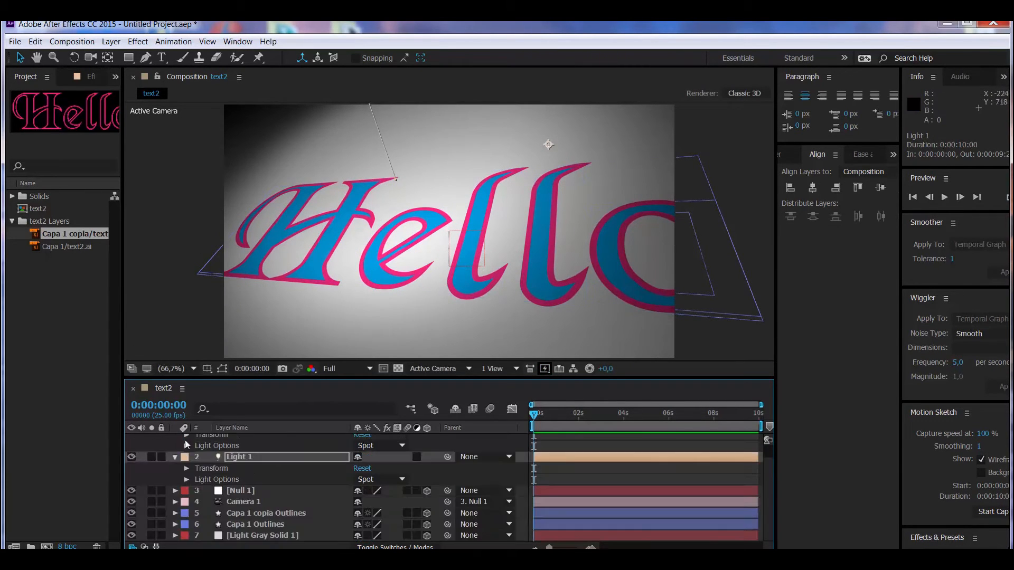
click(175, 457)
click(174, 440)
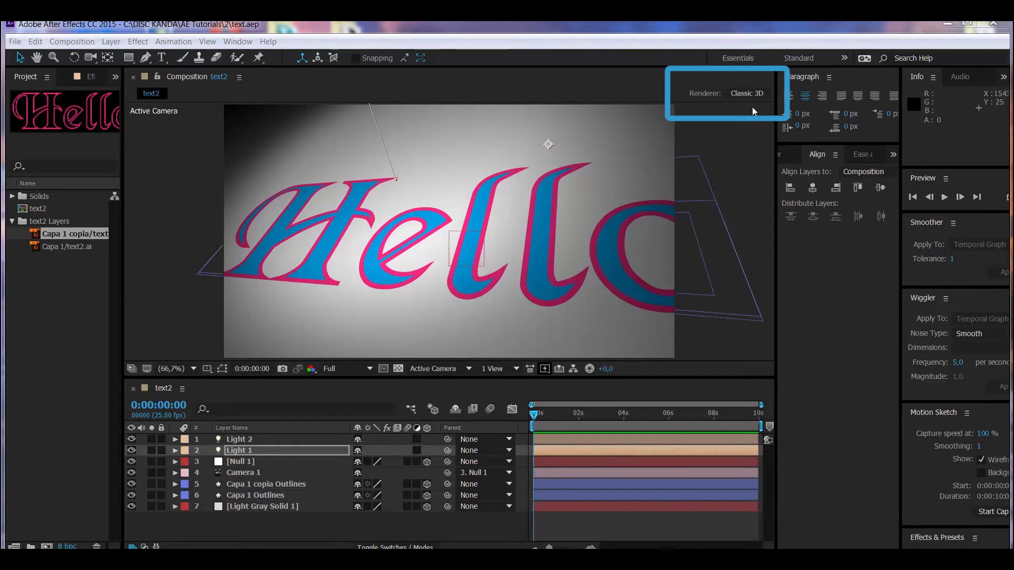
Switch the composition's renderer to Ray-traced 3D with the Box anti-aliasing filter
click(756, 94)
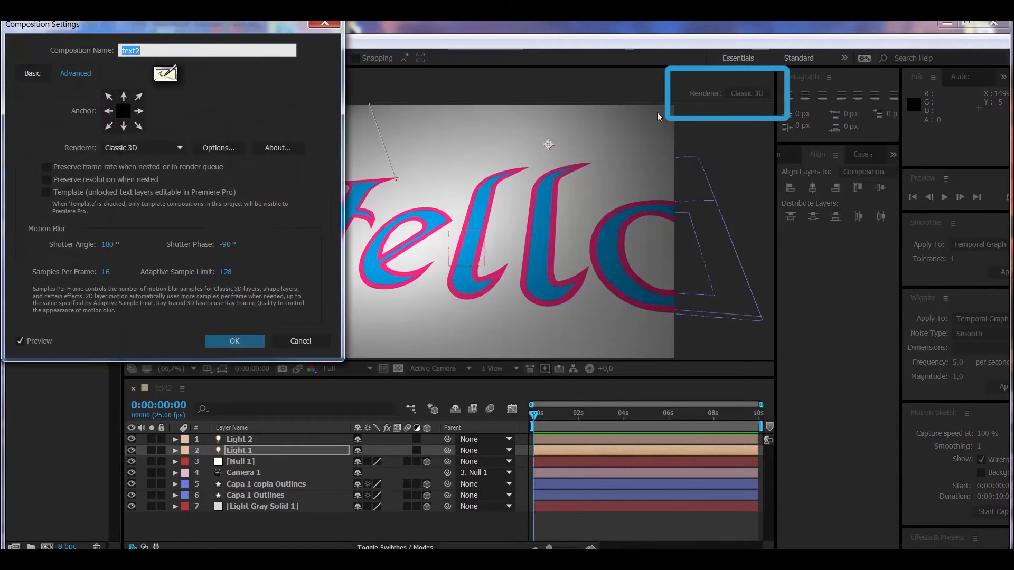
click(156, 146)
click(169, 173)
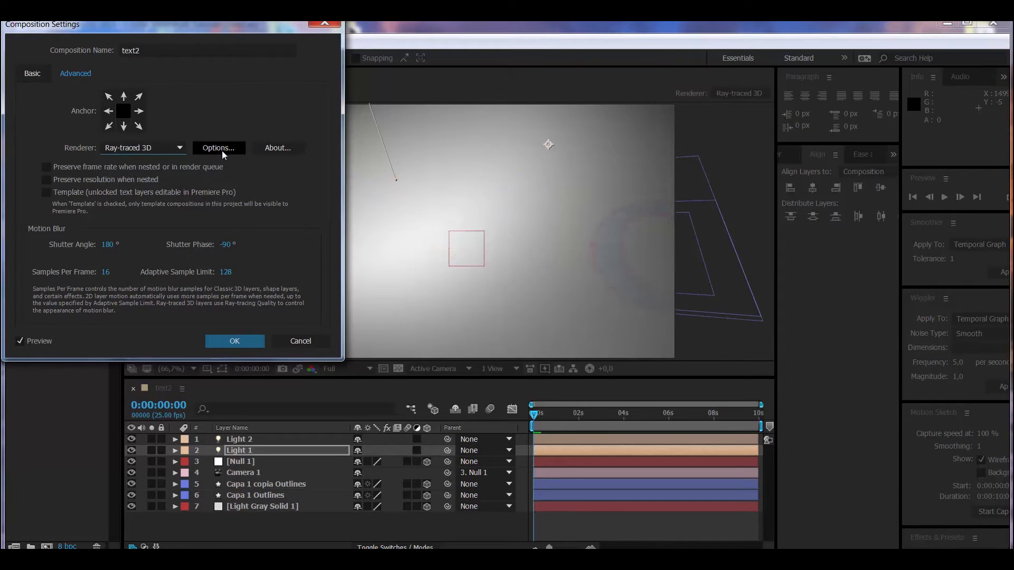
click(224, 148)
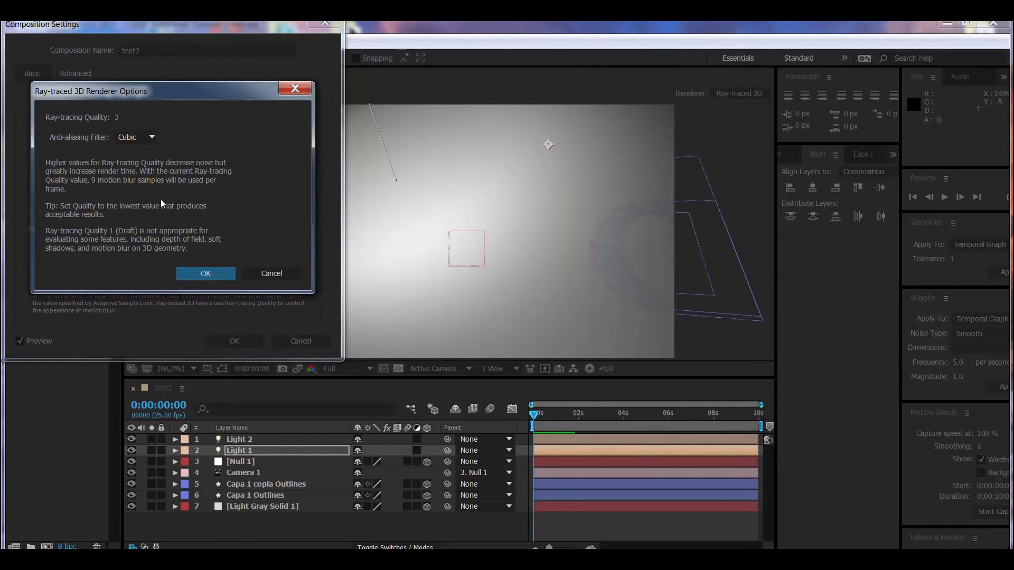
click(151, 138)
click(154, 155)
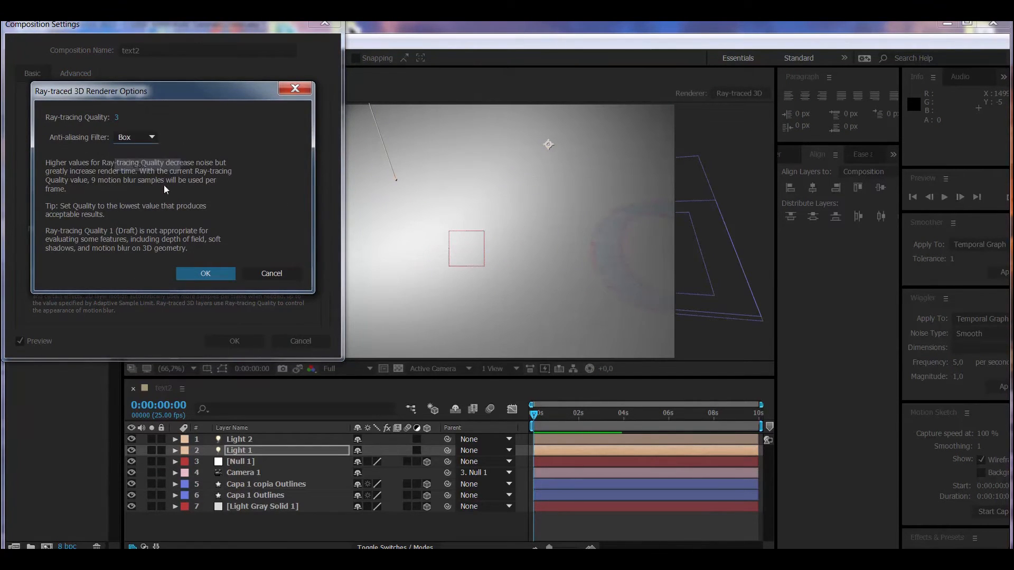
click(199, 273)
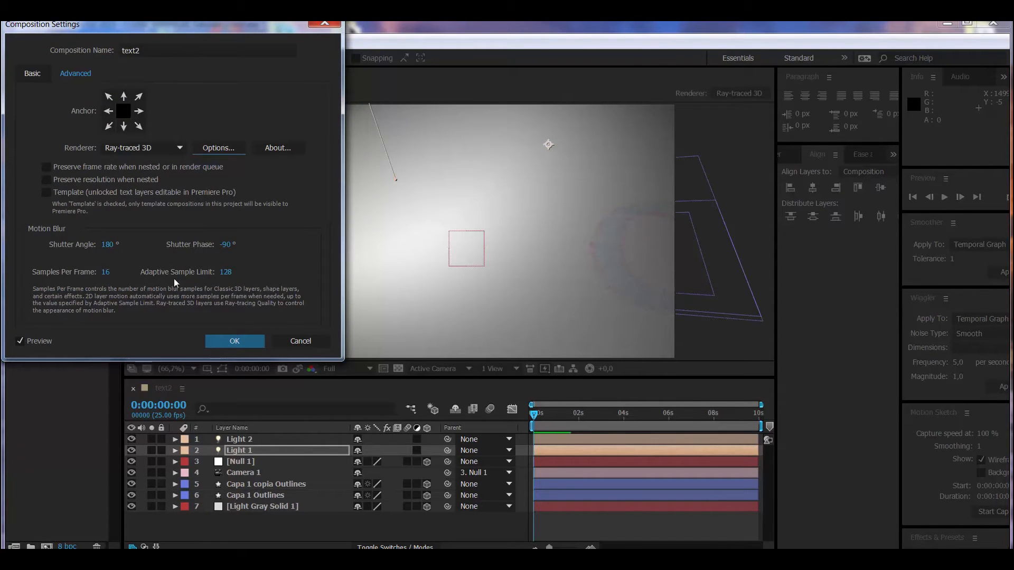
click(235, 344)
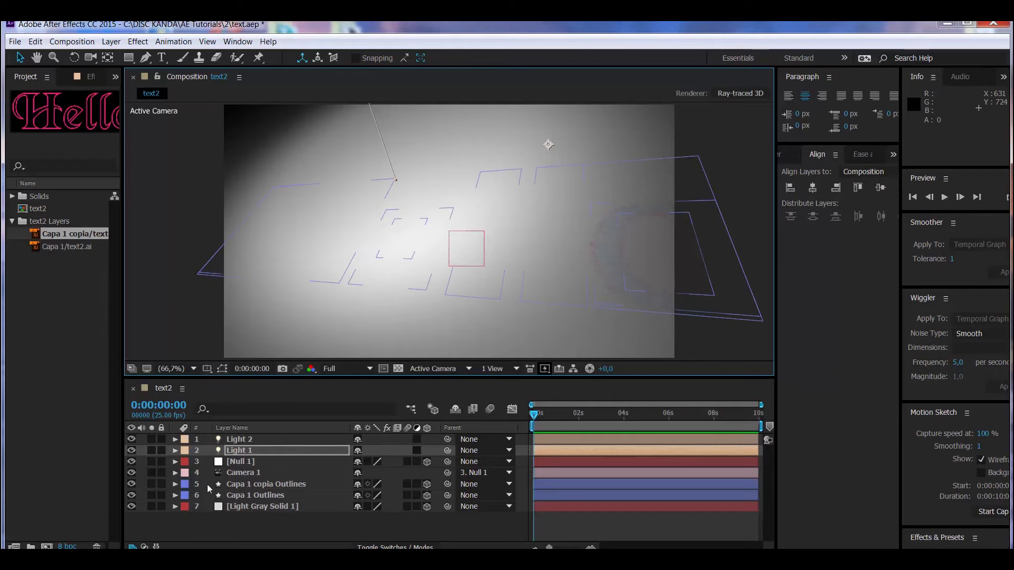
Hide the Capa 1 Outlines layer, keeping Capa 1 copia Outlines visible
click(131, 484)
click(130, 484)
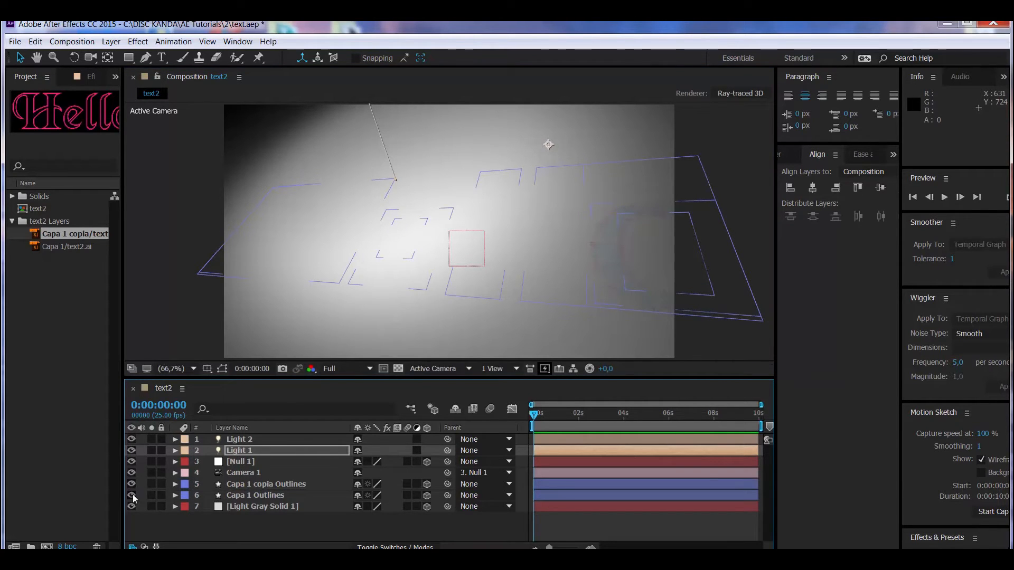
click(131, 496)
Enlarge the timeline area and set the extrusion depth of Capa 1 copia Outlines to 90
click(249, 484)
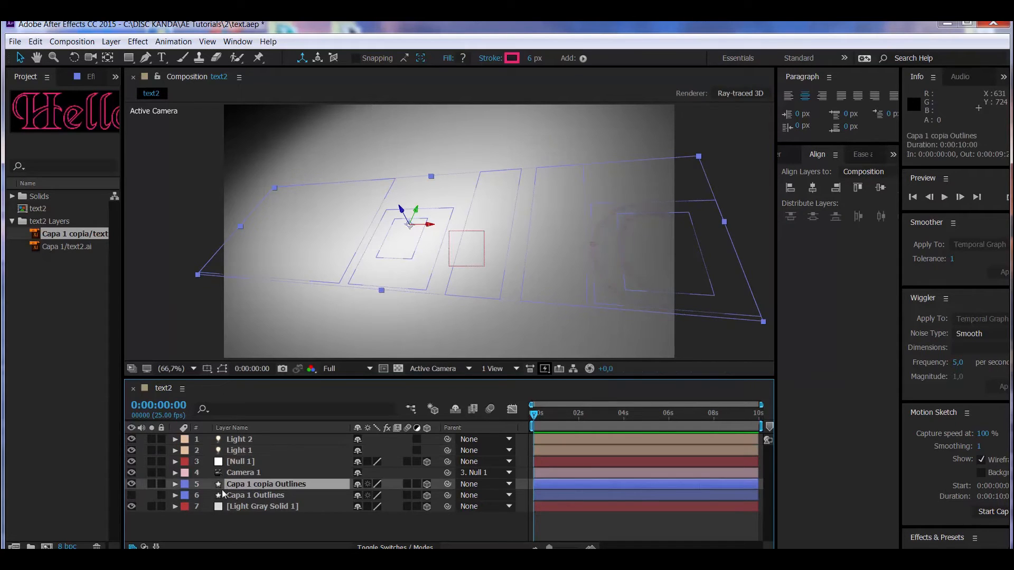
click(175, 485)
drag(247, 378, 247, 292)
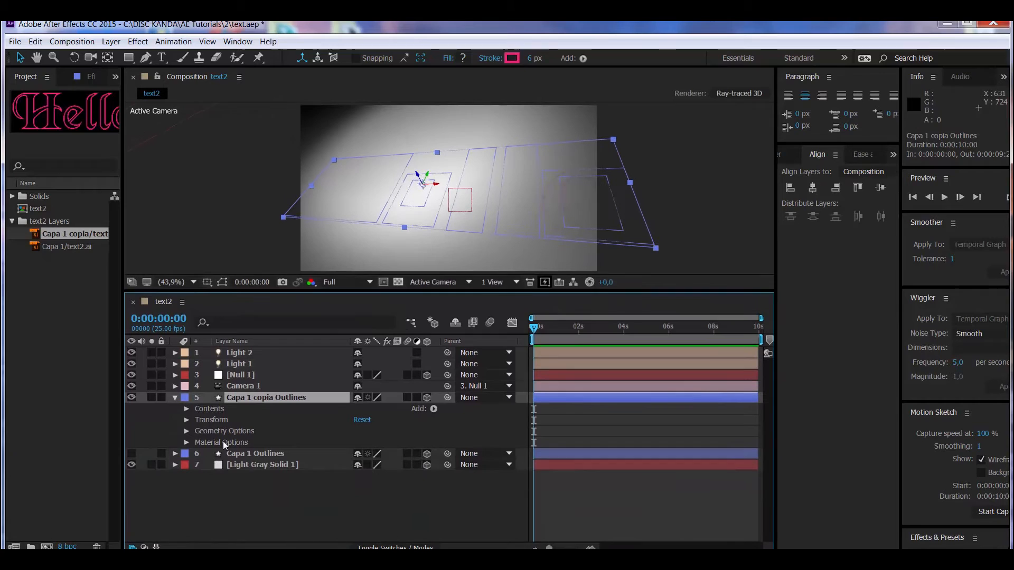
click(187, 430)
click(358, 476)
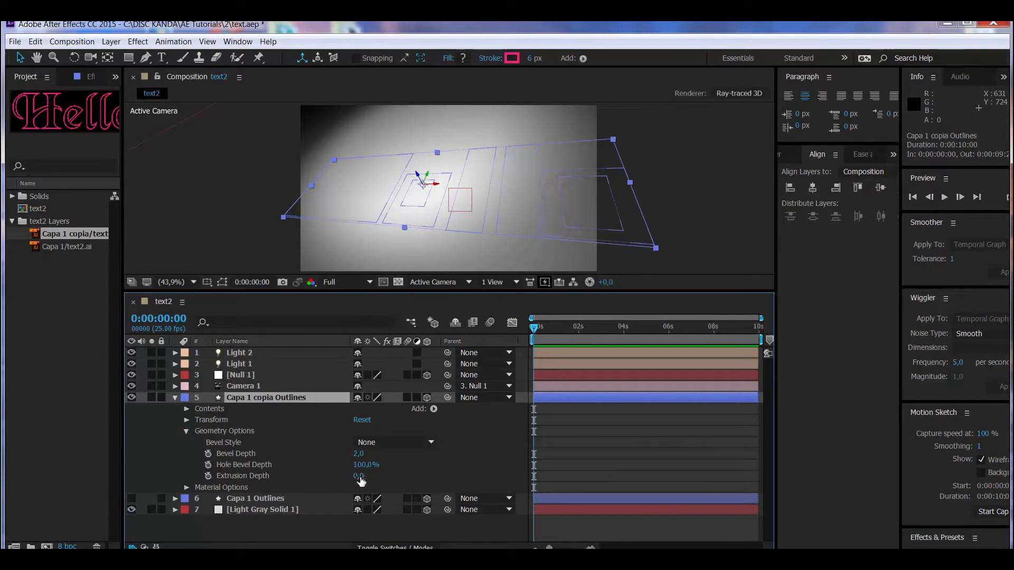
text(90)
key(Return)
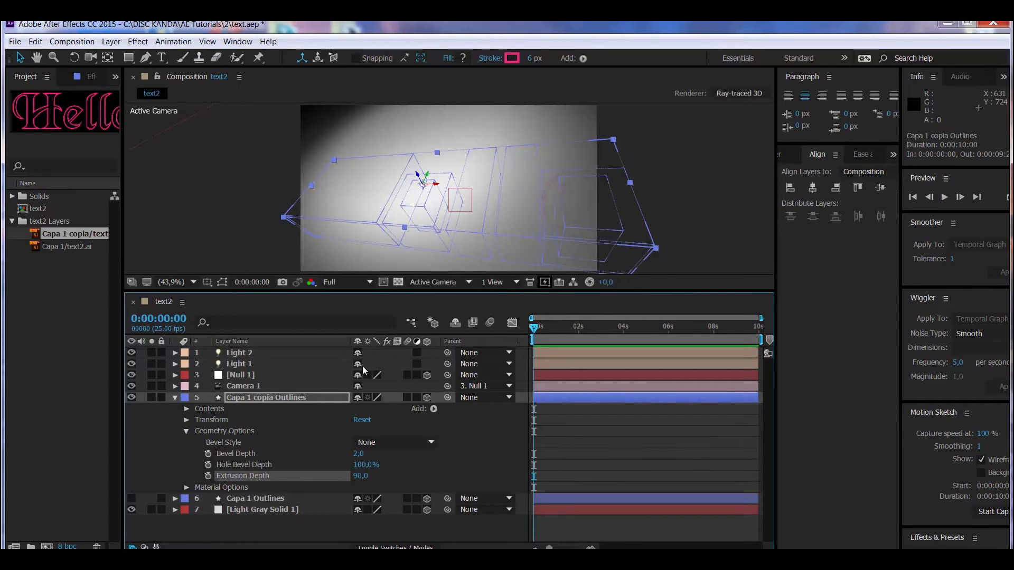
Set Light Gray Solid 1's Z position to 75 to move it behind the extruded letters
click(175, 510)
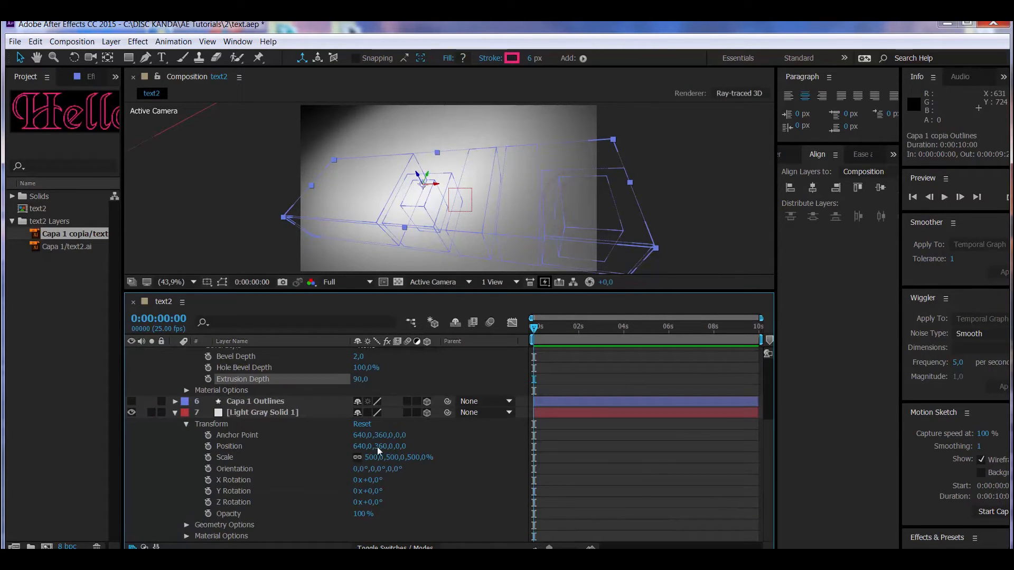
click(402, 447)
key(Return)
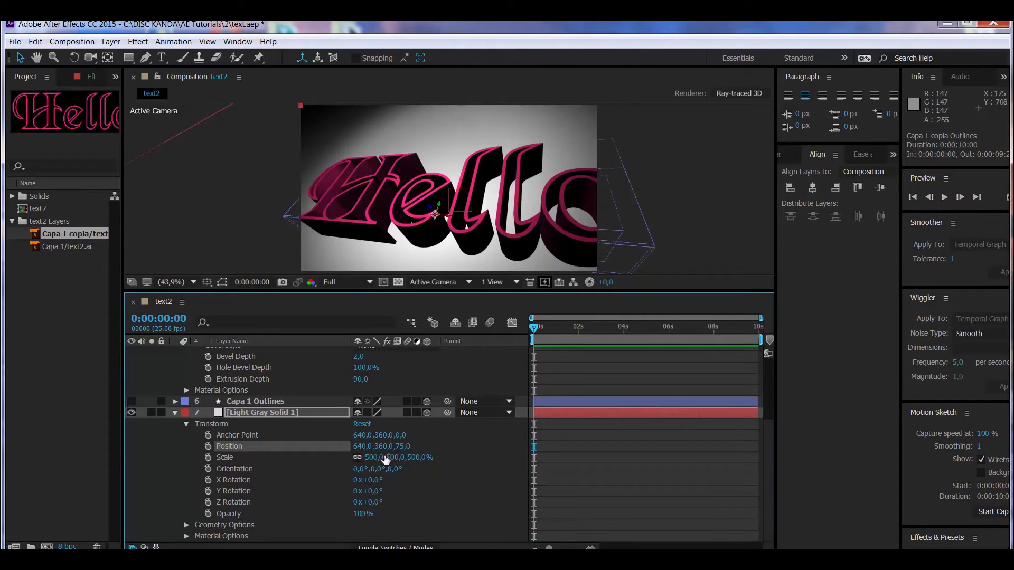
Reduce the extrusion depth of Capa 1 copia Outlines to 50
drag(365, 380, 338, 382)
click(362, 380)
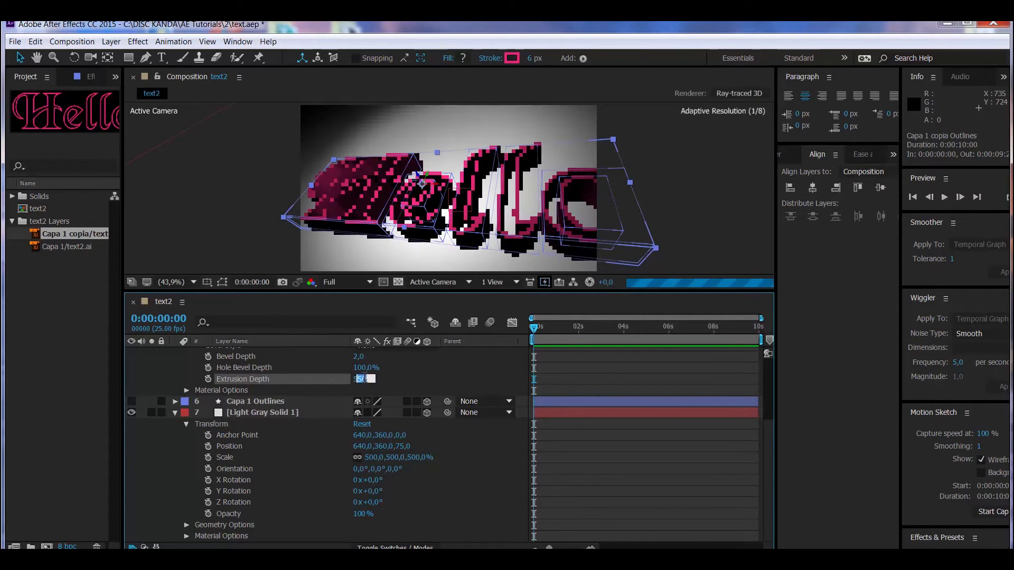
key(Return)
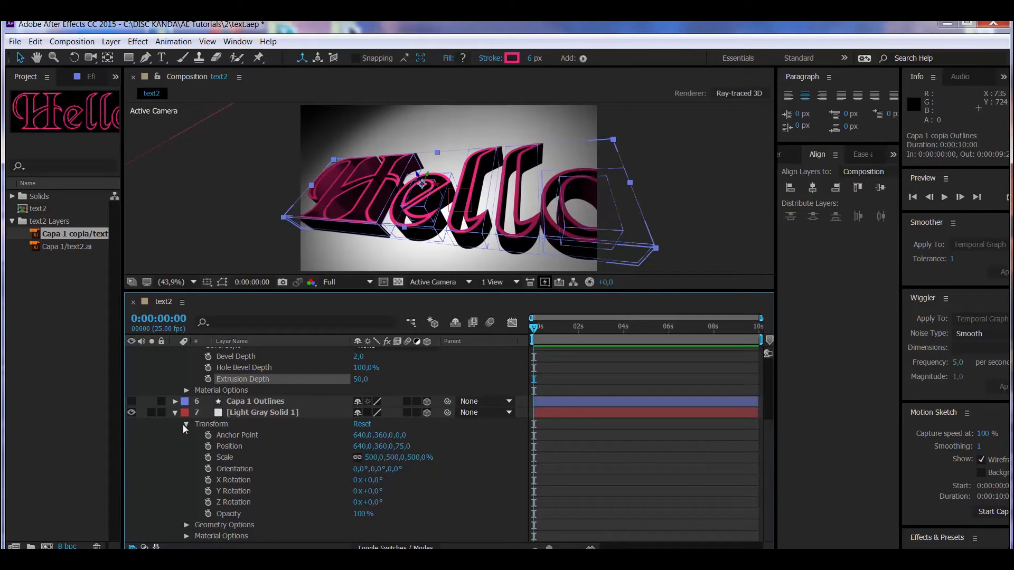
Set Light Gray Solid 1's Z position to 45 and collapse the open layer properties
drag(403, 446, 414, 442)
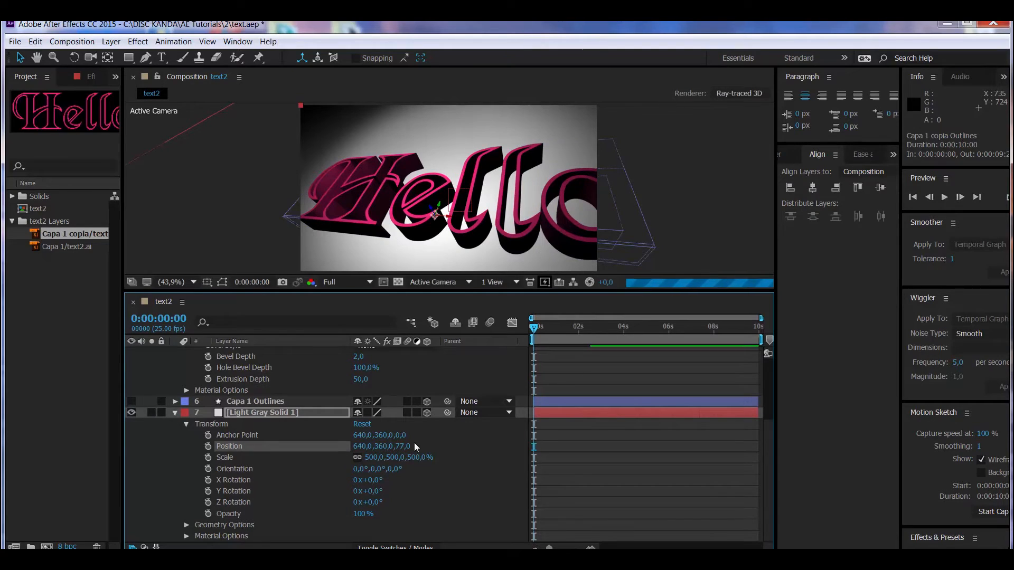
click(402, 446)
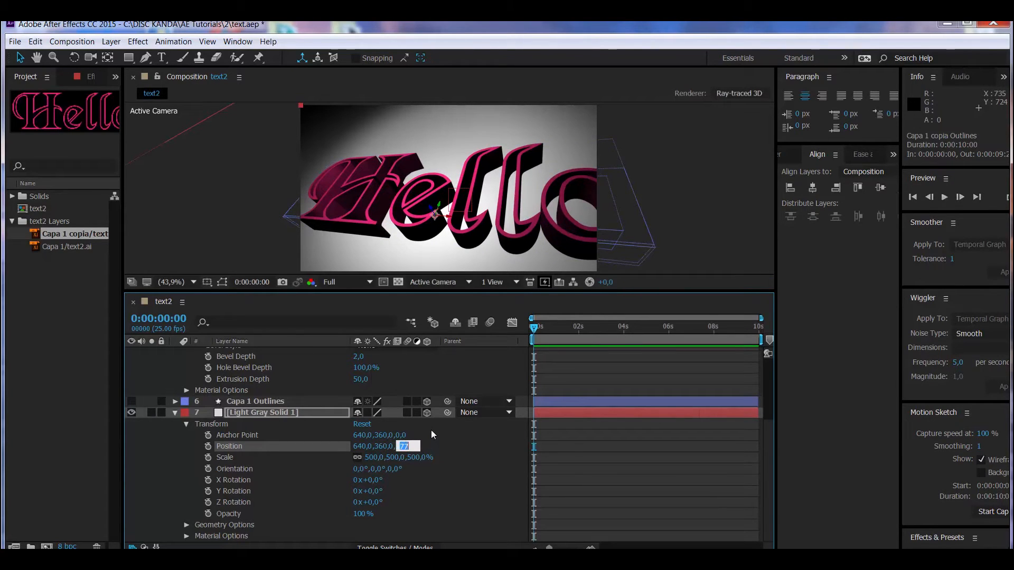
text(45)
key(Return)
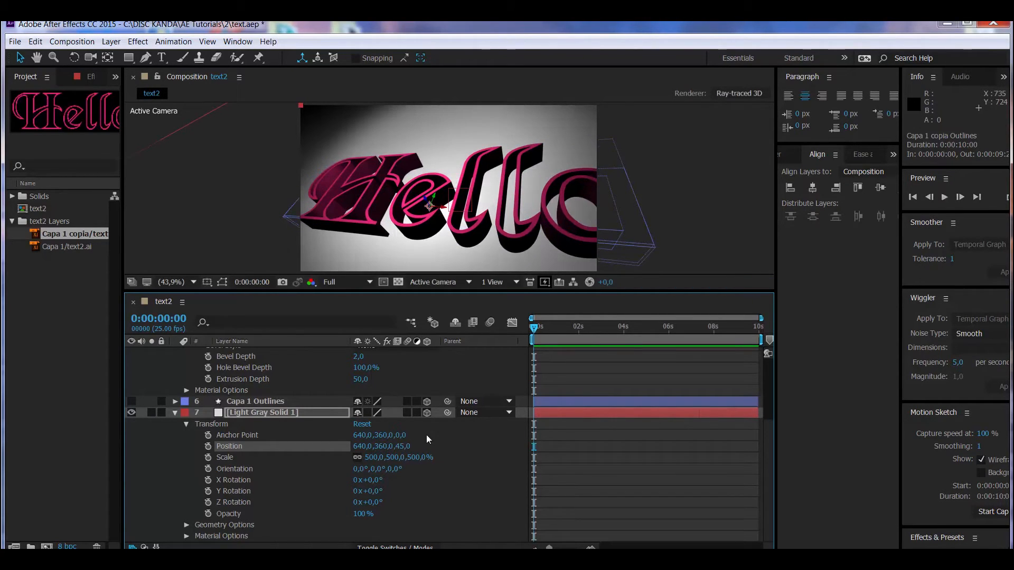
click(175, 412)
click(175, 398)
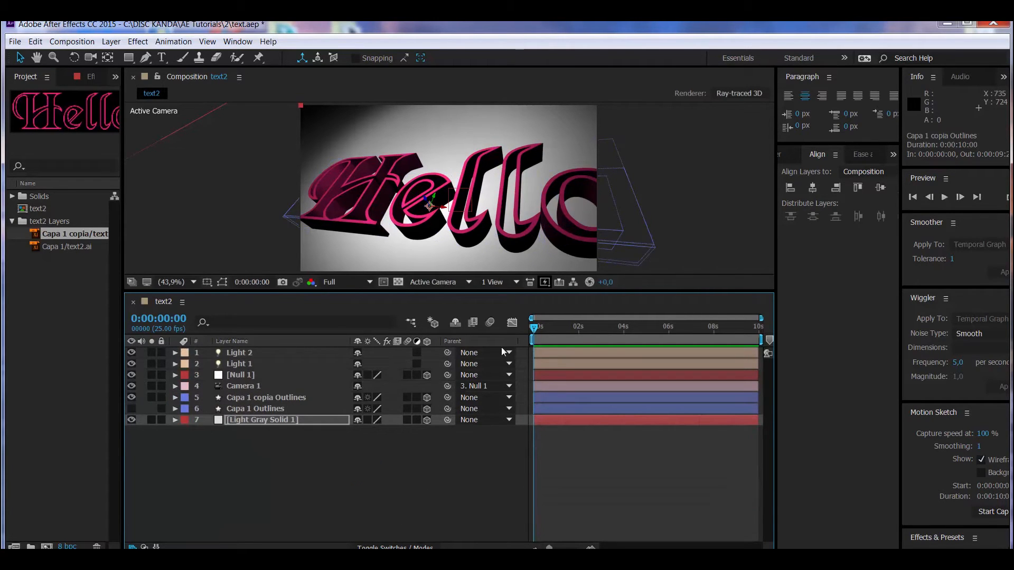
Add Trim Paths to the Capa 1 copia Outlines layer and expand its properties
click(545, 327)
drag(553, 327, 512, 332)
click(271, 397)
click(175, 397)
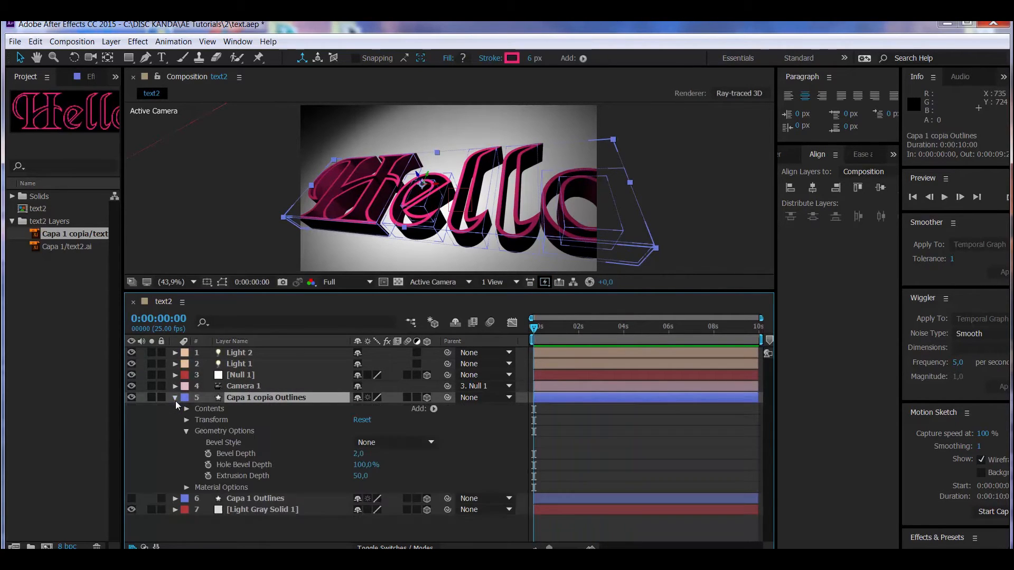
click(433, 410)
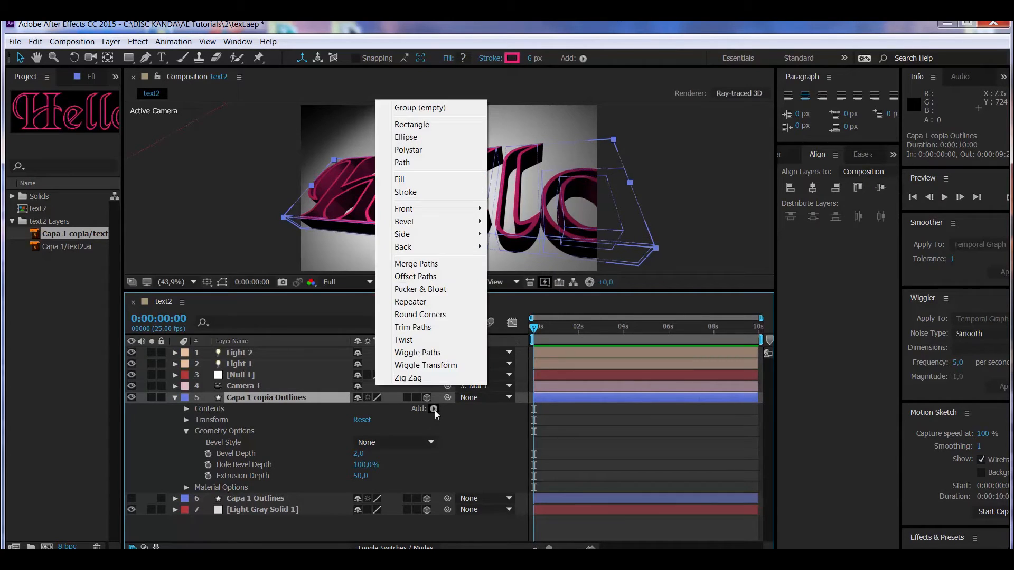
click(417, 327)
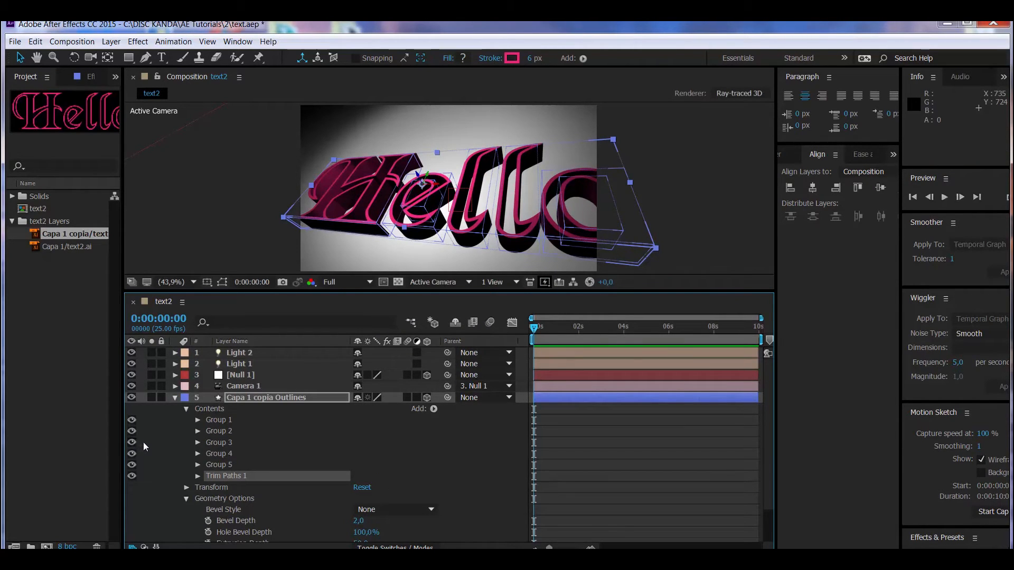
click(198, 477)
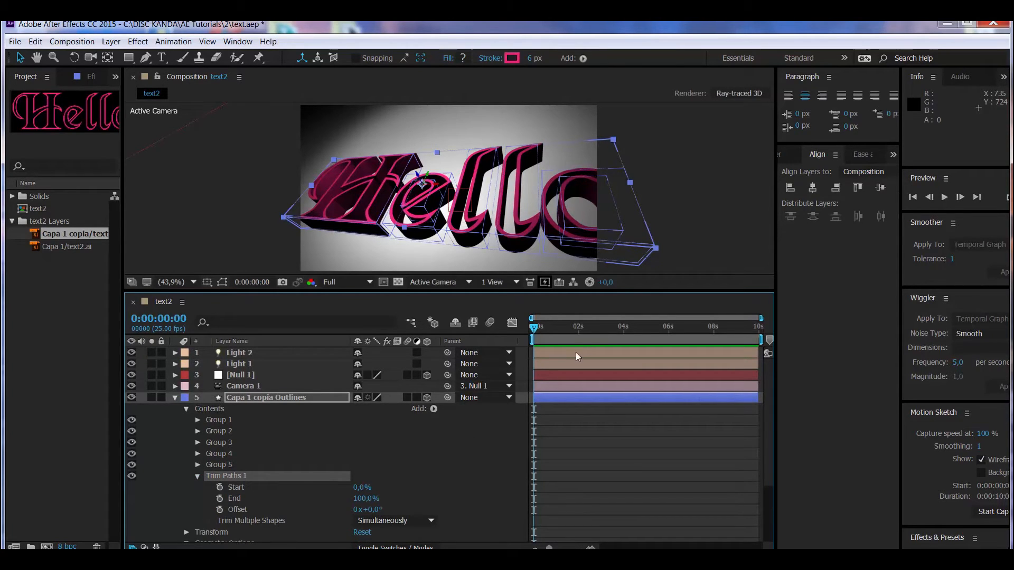
Keyframe the Trim Paths End from 0% at 0:00:00:00 to 100% at 0:00:01:24 and check the frame at 0:00:04:00
click(578, 329)
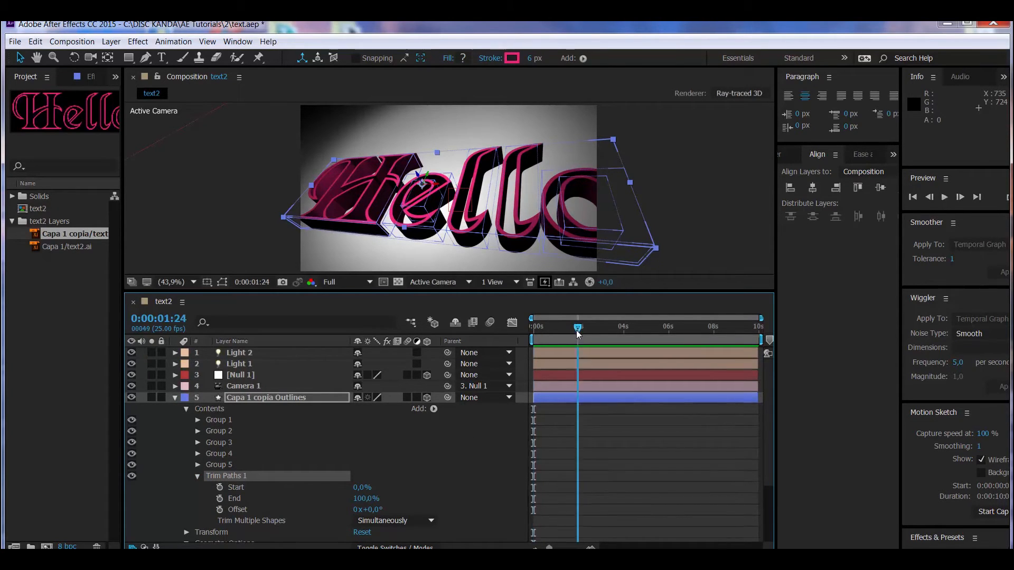
click(220, 498)
drag(576, 329, 510, 328)
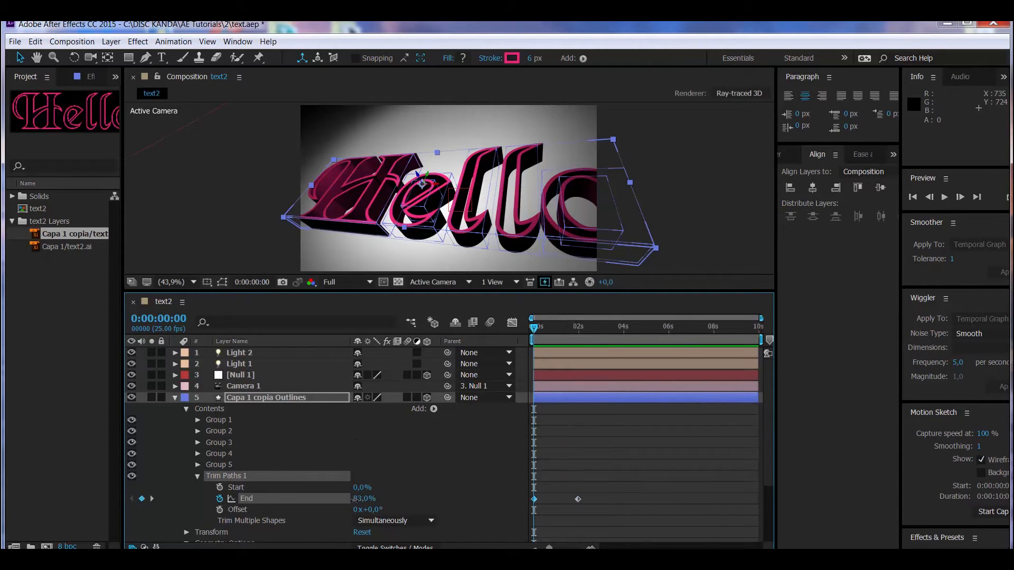
drag(352, 499, 189, 506)
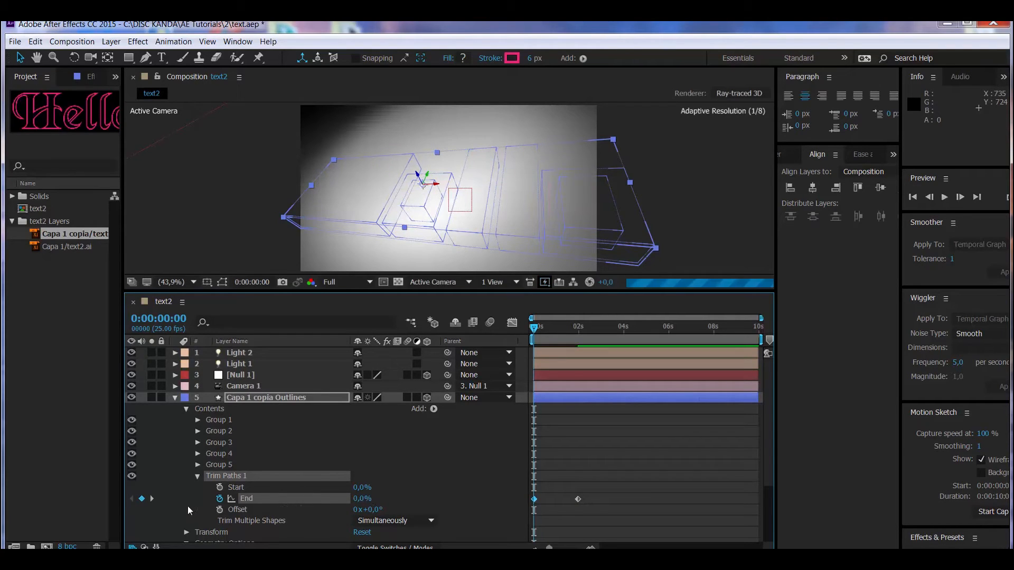
click(626, 328)
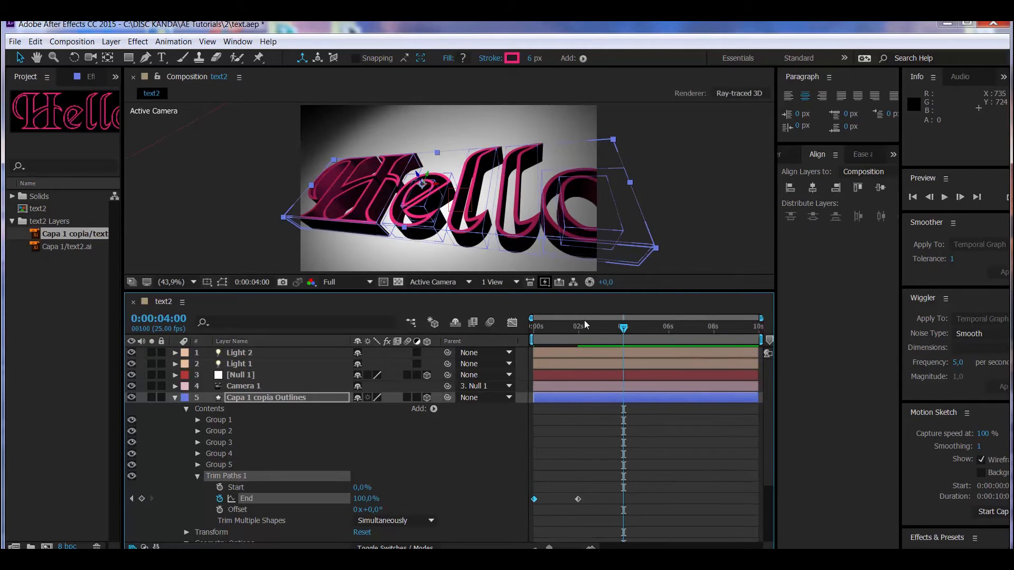
End the work area at 0:00:04:00 and preview the outline animation
key(n)
key(space)
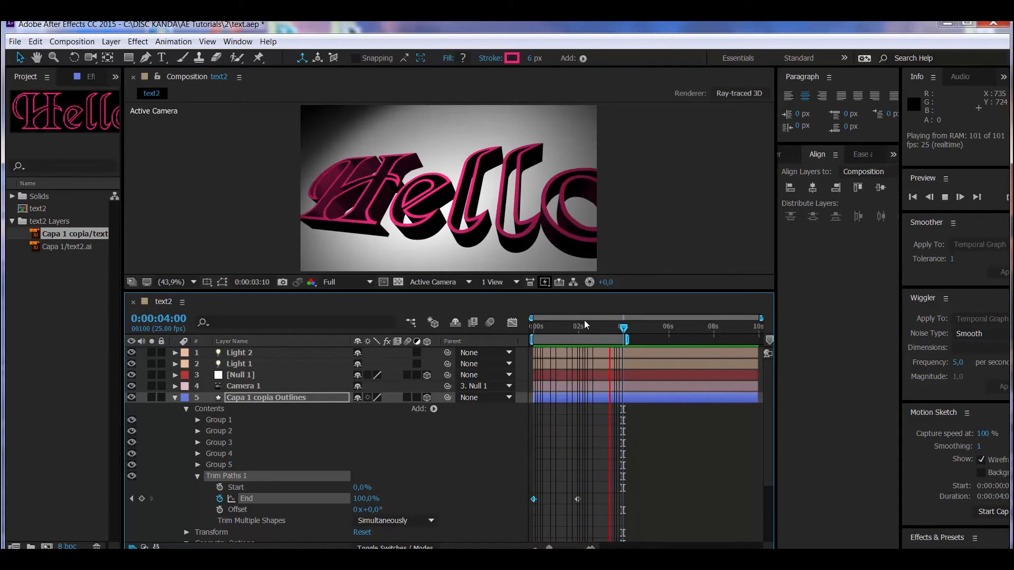
Try trimming multiple shapes individually in Trim Paths 1, preview it, and return the option to Simultaneously
click(401, 523)
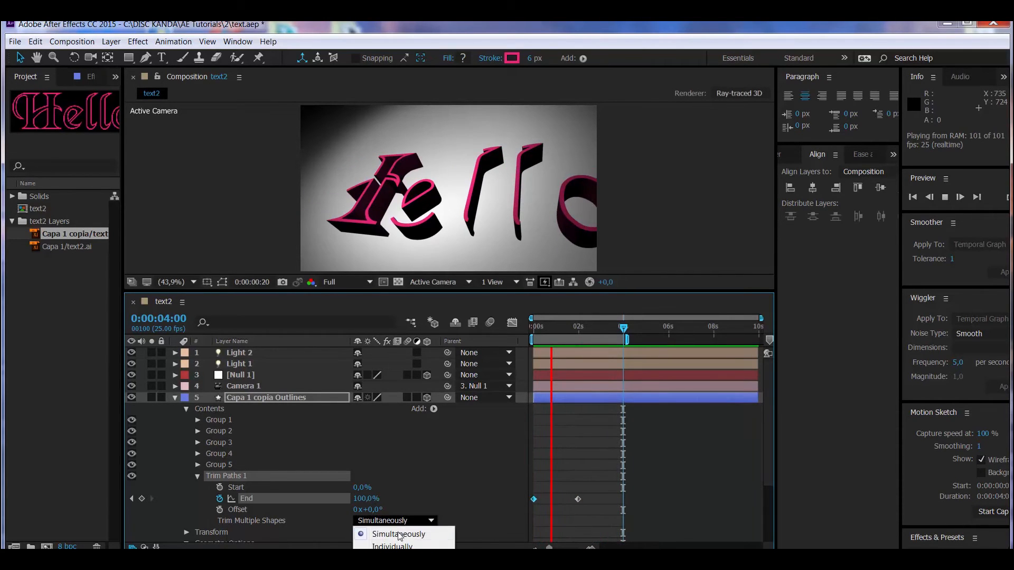
click(394, 546)
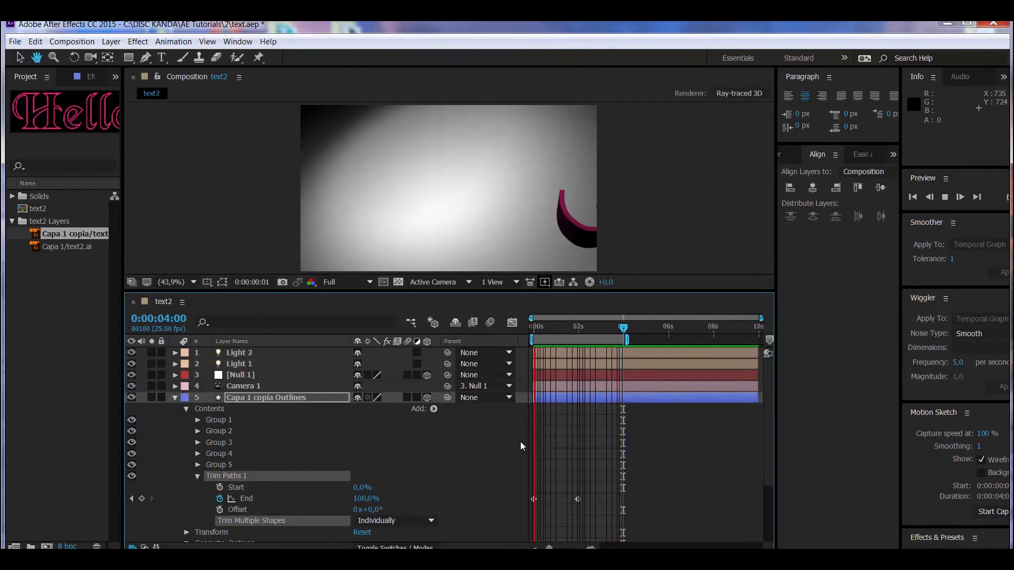
key(space)
click(418, 522)
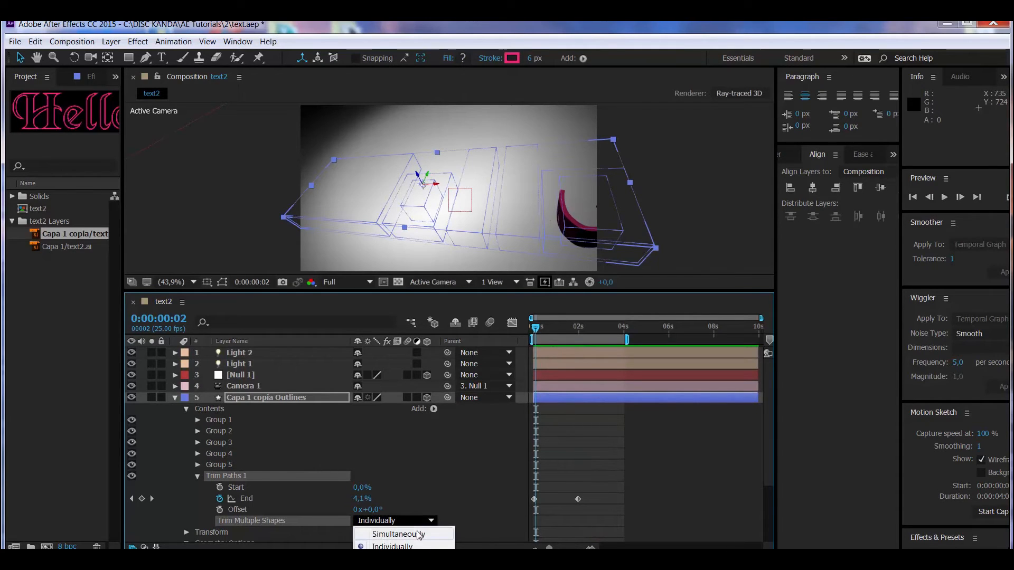
click(420, 535)
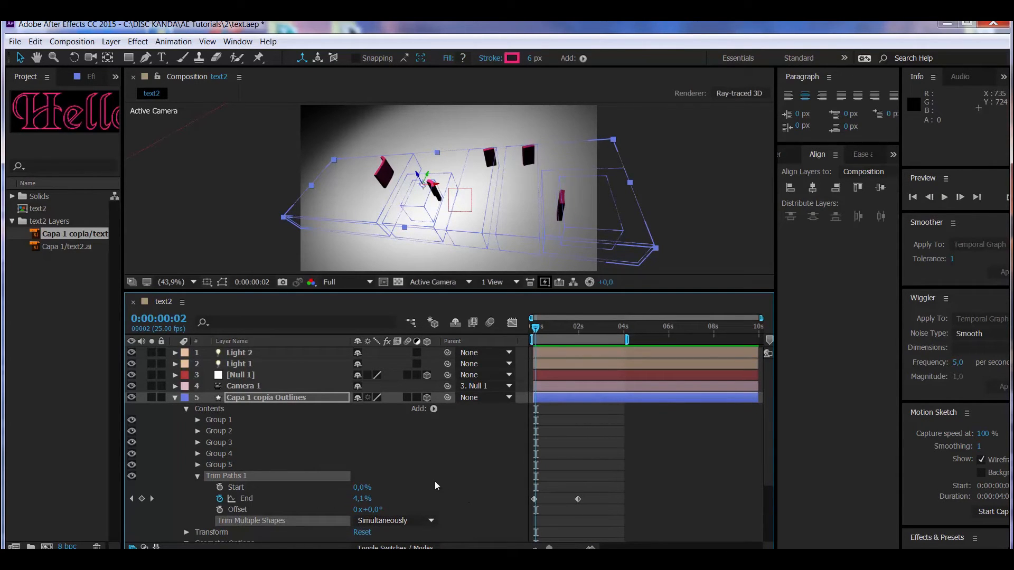
Make the Capa 1 Outlines layer visible at 0:00:01:12 and expand its Geometry Options
click(583, 328)
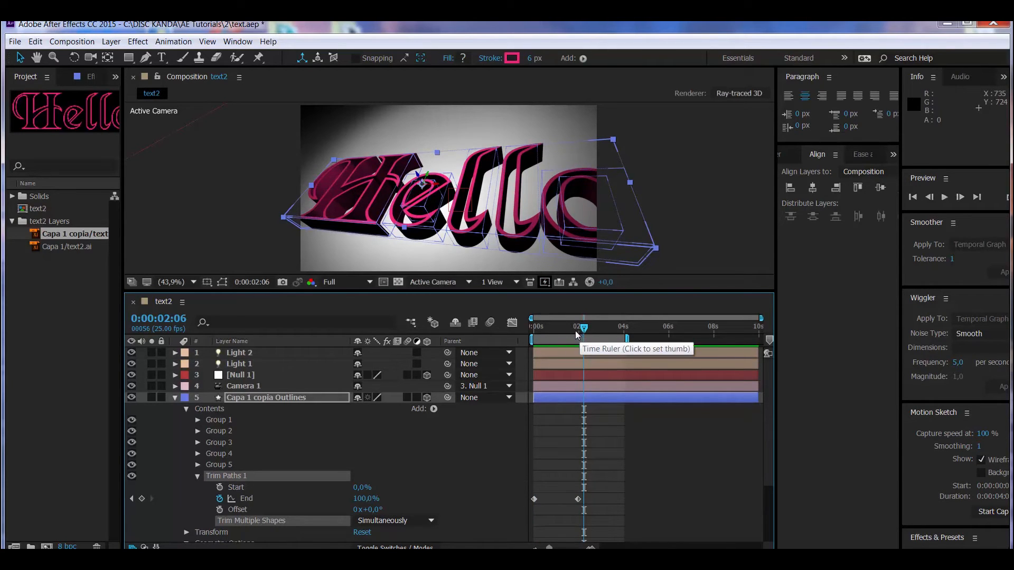
drag(576, 331, 567, 334)
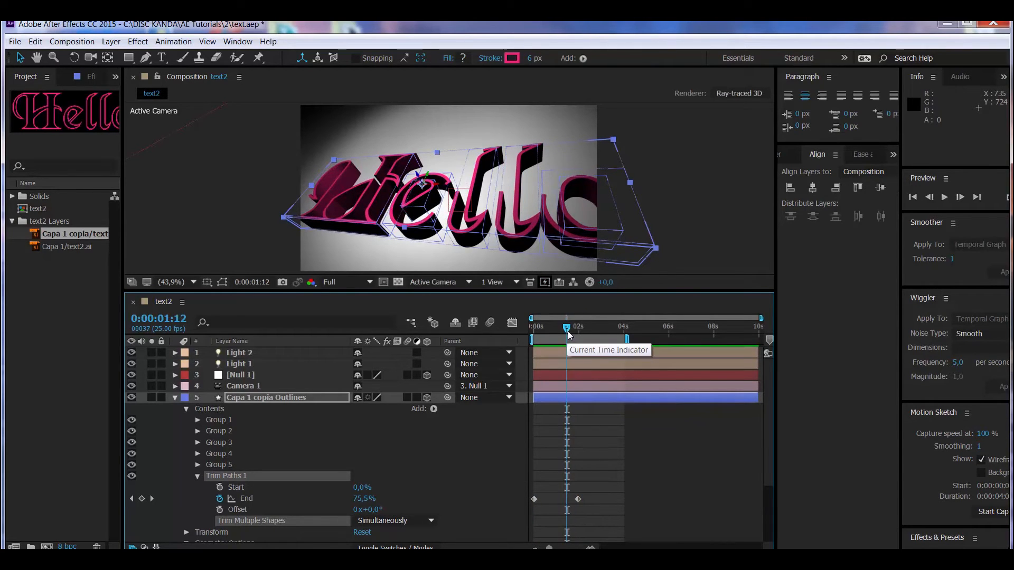
click(173, 397)
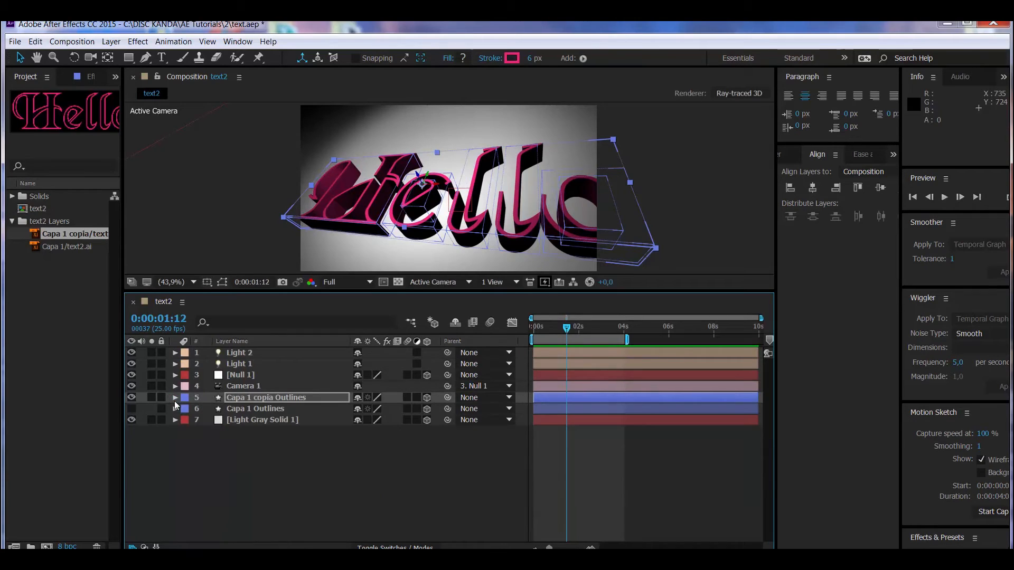
click(175, 409)
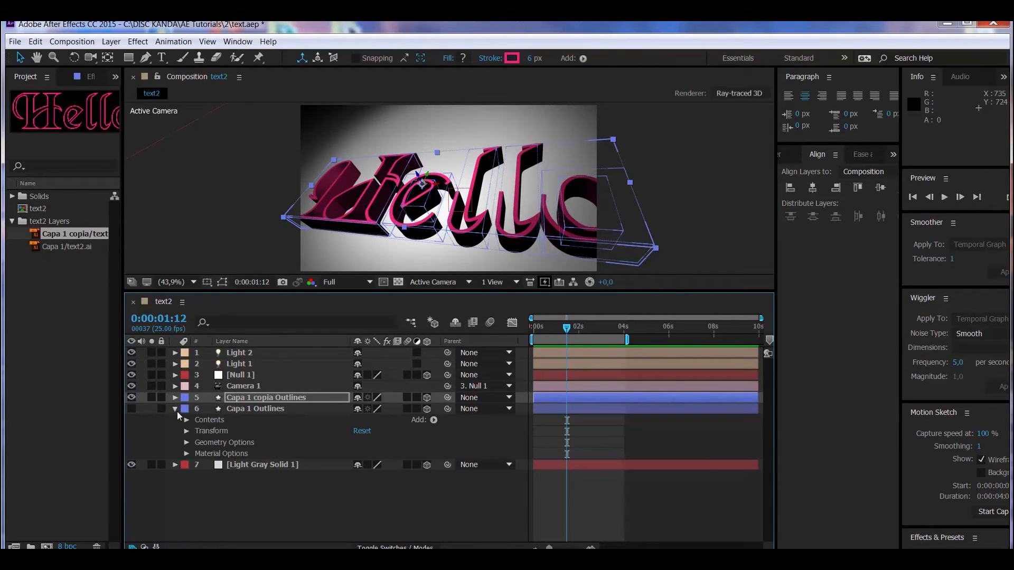
click(187, 443)
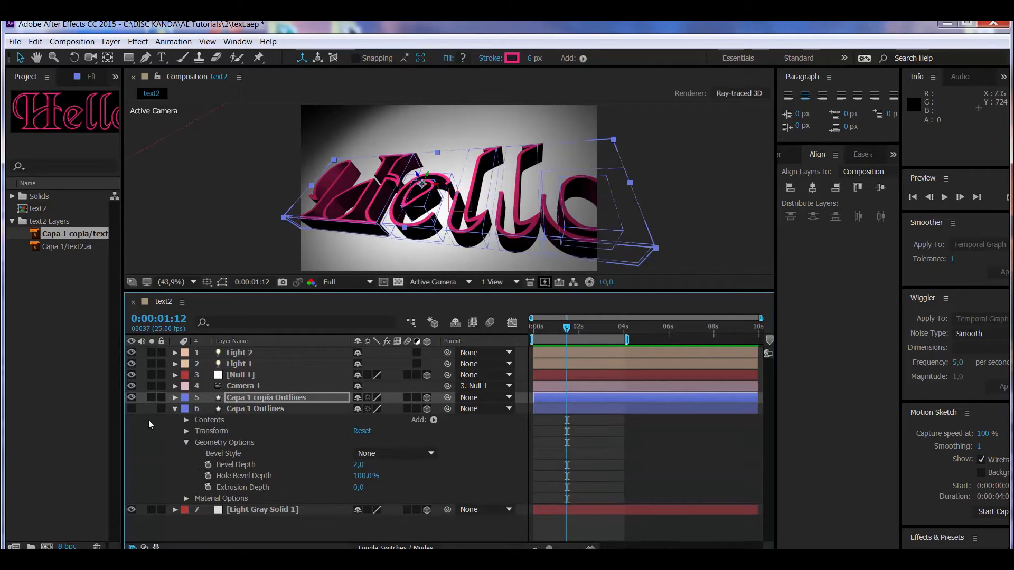
click(132, 409)
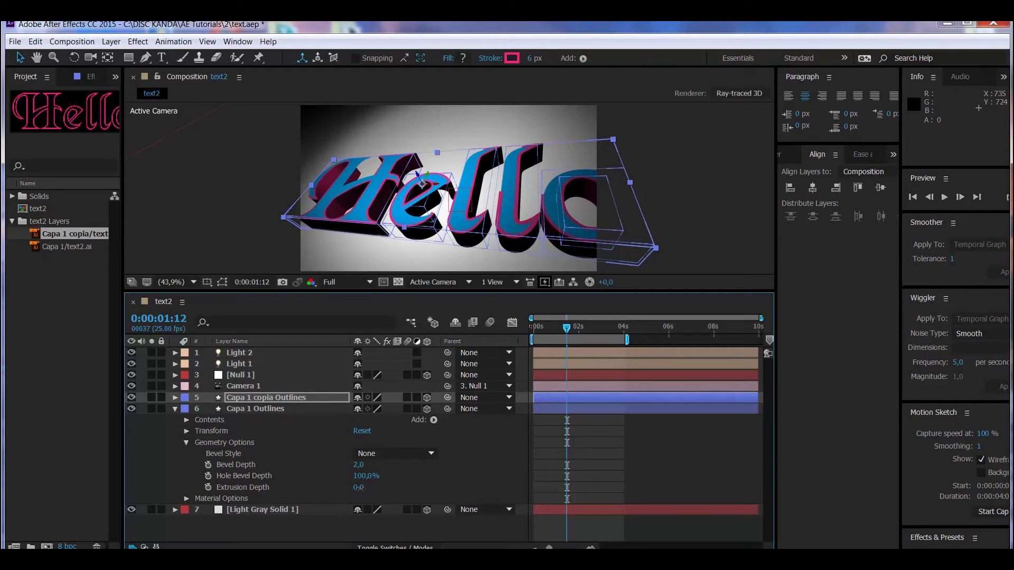
Set the extrusion depth of Capa 1 Outlines to 55
mouse_move(359, 488)
mouse_down()
mouse_move(218, 506)
mouse_move(342, 494)
mouse_up()
click(362, 487)
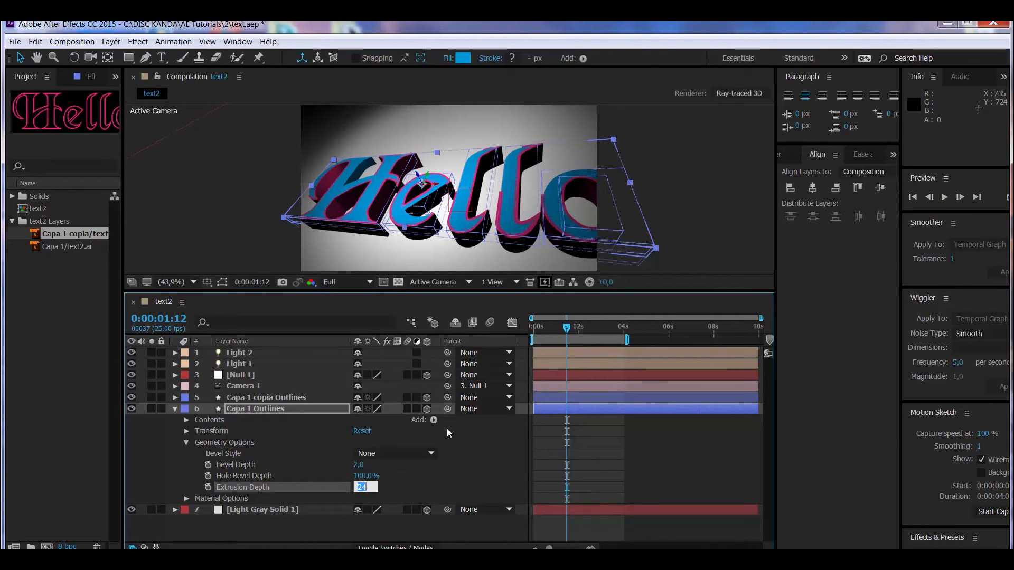
text(55)
key(Return)
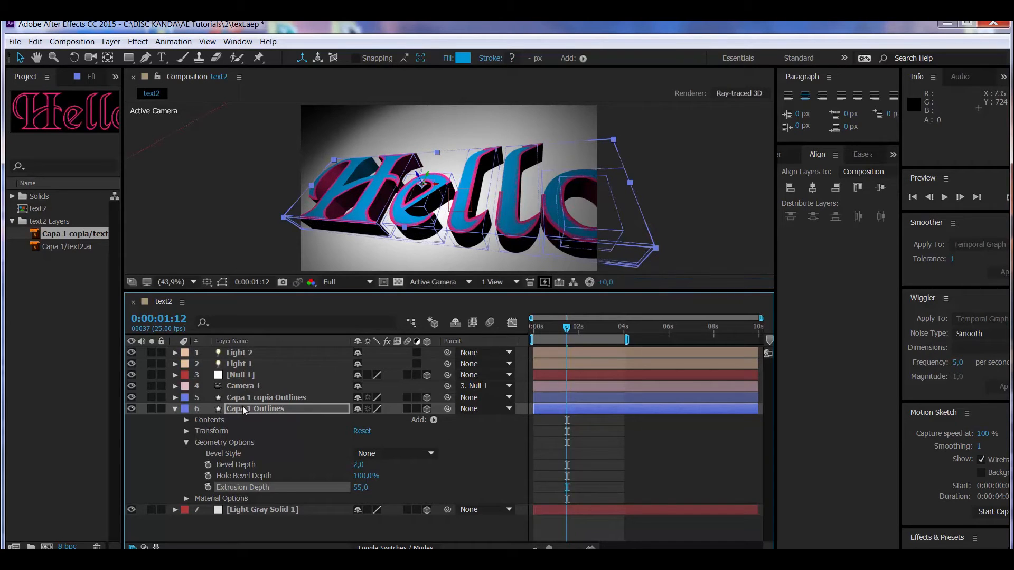
Set the Z position of the Capa 1 Outlines layer to 5, checking the letter faces at 100% magnification
click(185, 443)
click(185, 432)
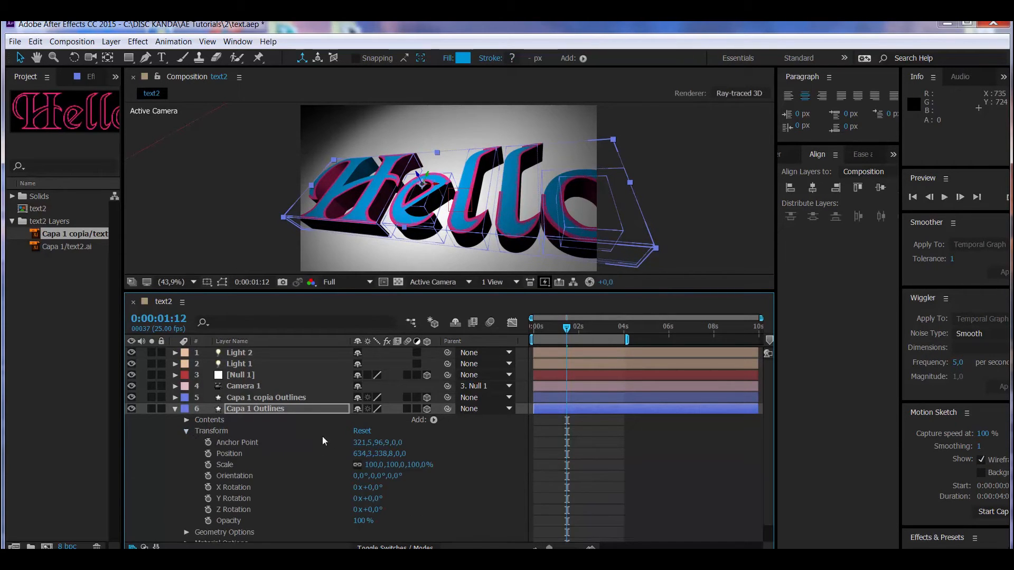
click(185, 281)
click(182, 415)
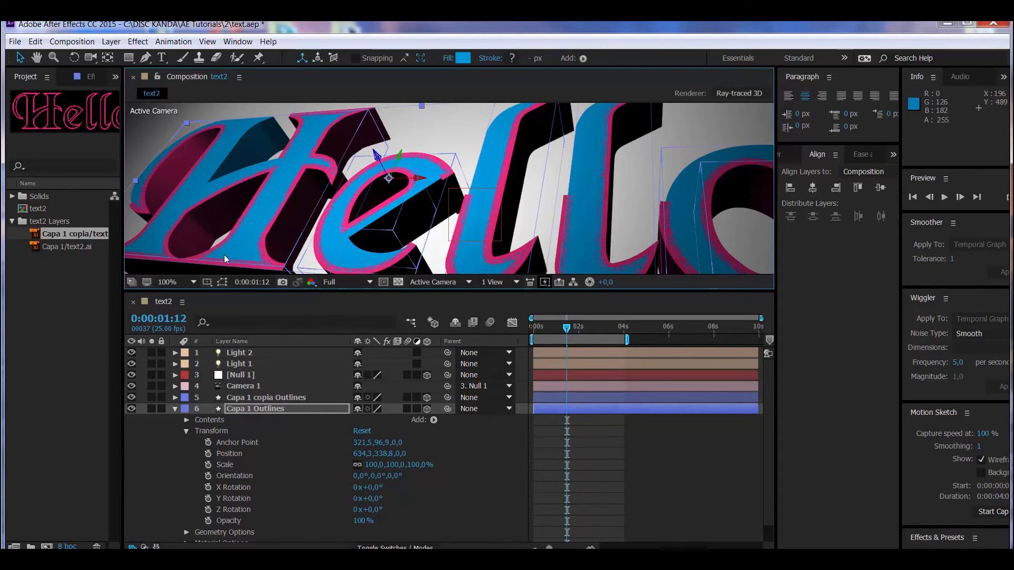
click(398, 443)
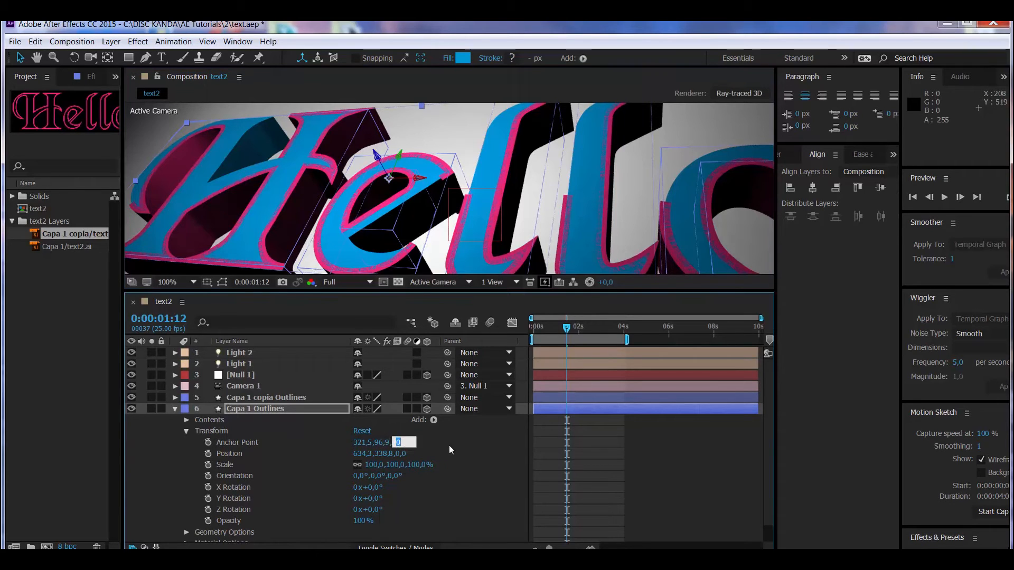
click(422, 447)
drag(401, 456, 391, 461)
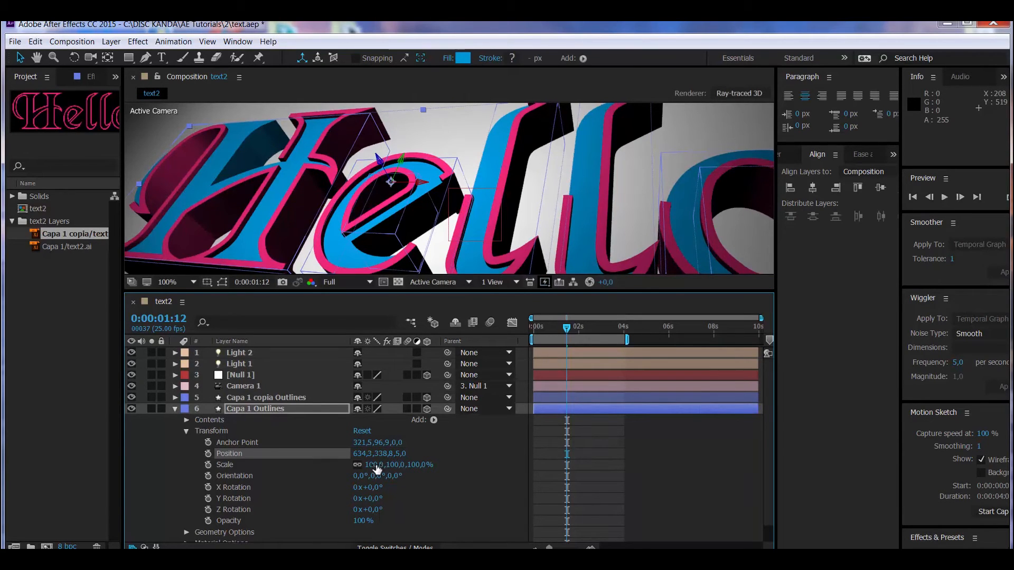
Keyframe the Capa 1 Outlines position from Z 47 at 0:00:01:04 to Z 5 at 0:00:03:03 and check the movement
scroll(264, 429, down, 1)
click(568, 327)
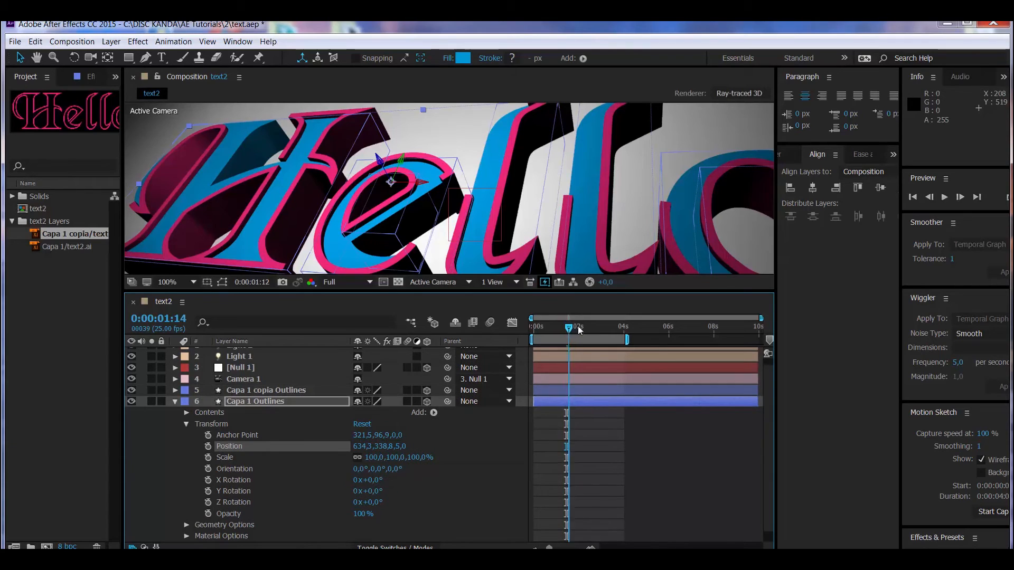
drag(578, 327, 608, 329)
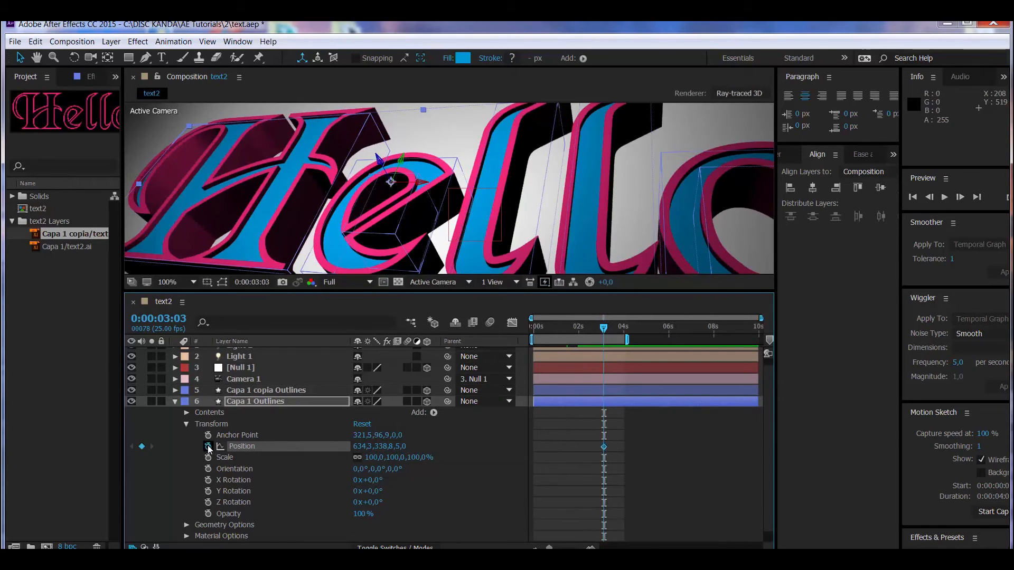
click(569, 328)
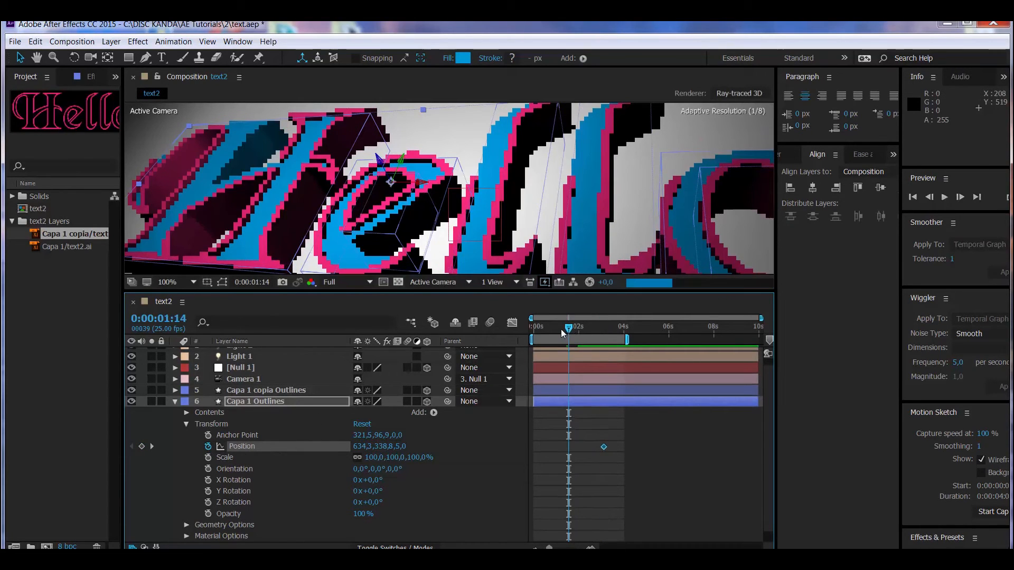
click(561, 329)
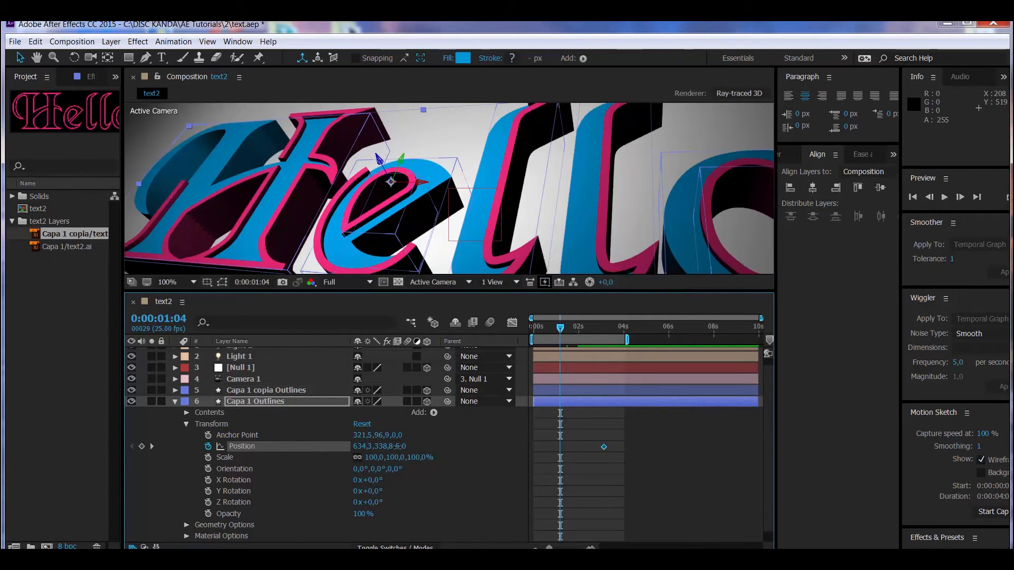
drag(397, 447, 428, 445)
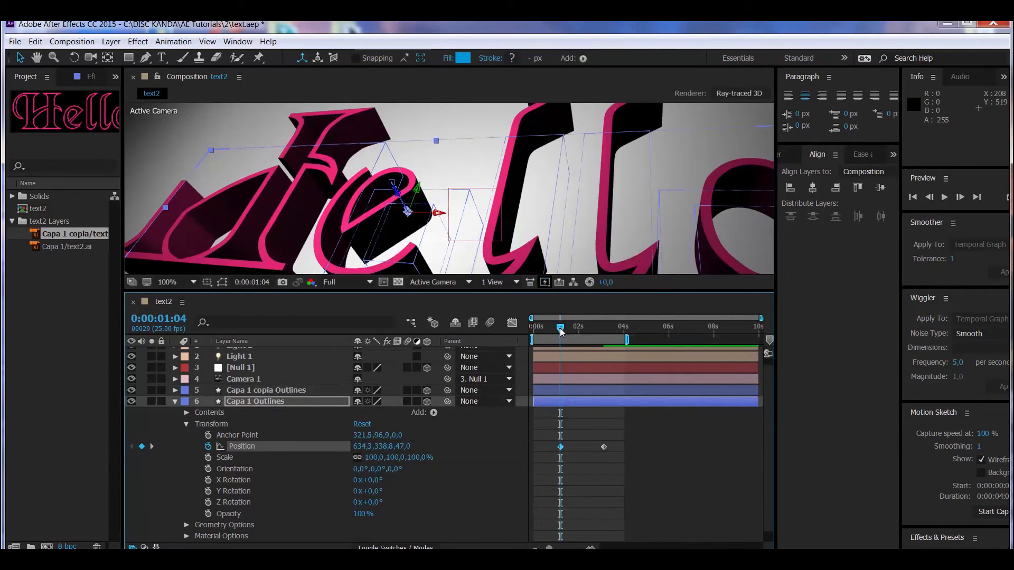
drag(560, 328, 612, 340)
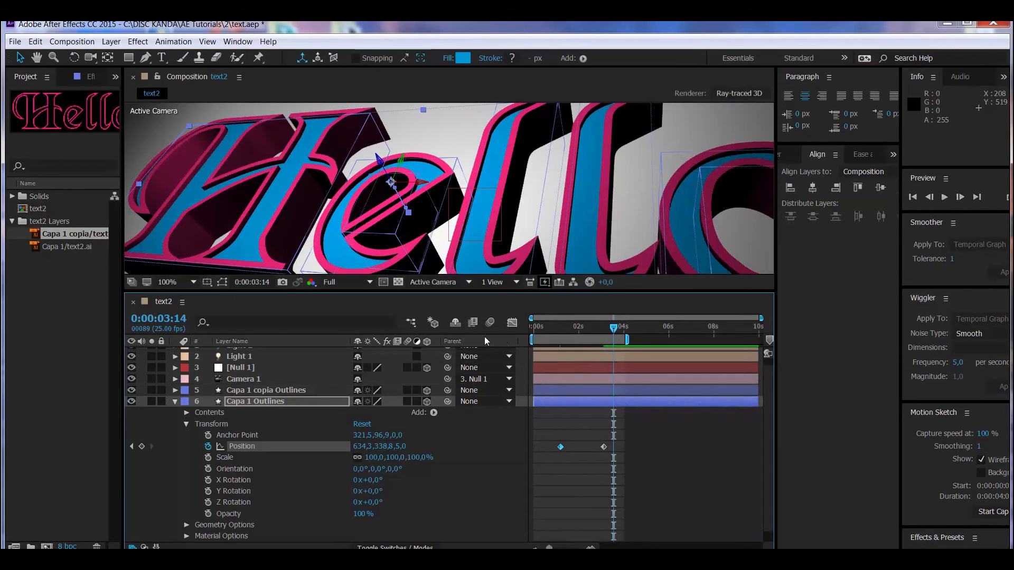
Collapse Capa 1 Outlines and apply a Convex bevel style to the Capa 1 copia Outlines layer
click(175, 401)
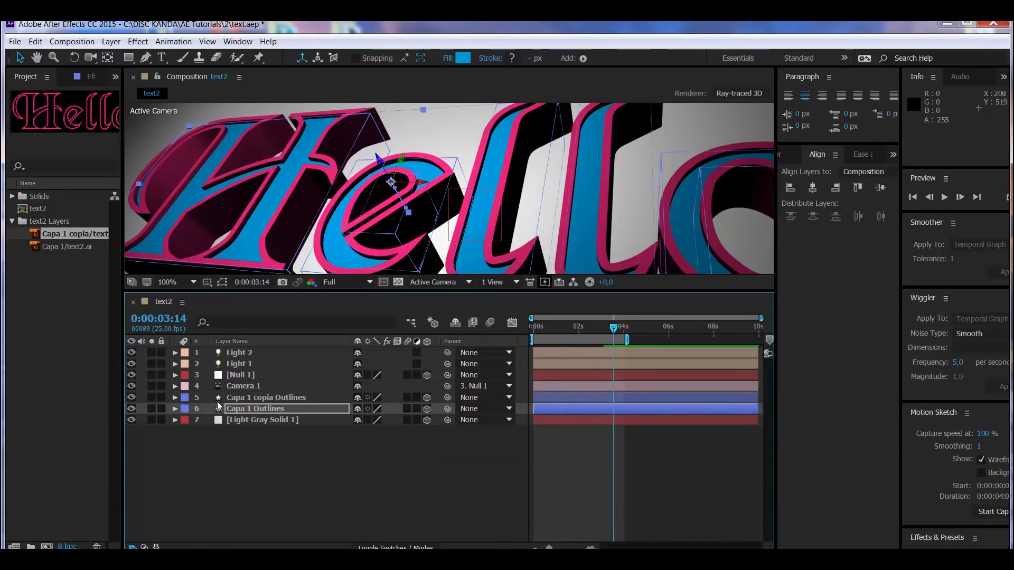
click(241, 397)
click(175, 397)
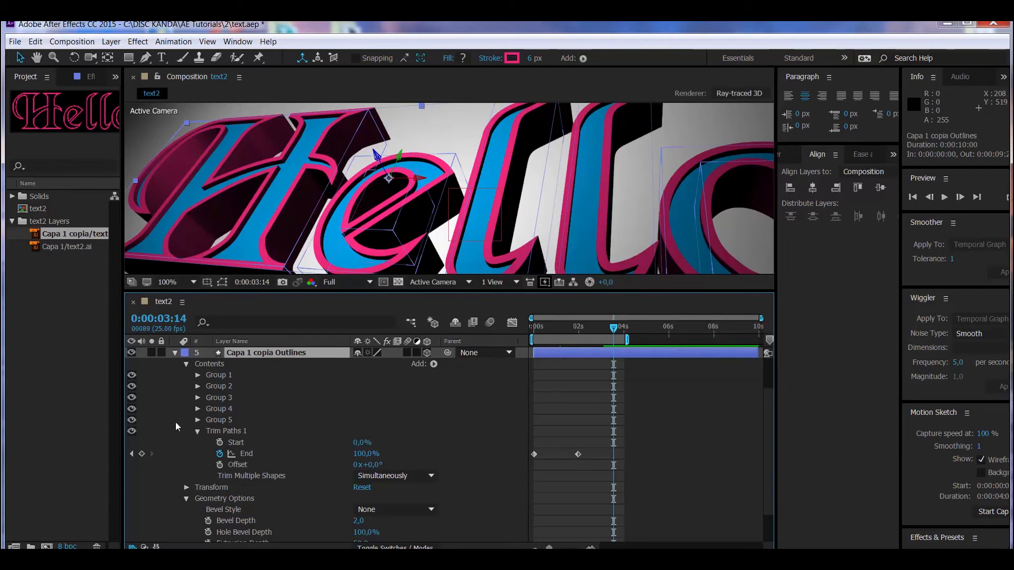
click(197, 432)
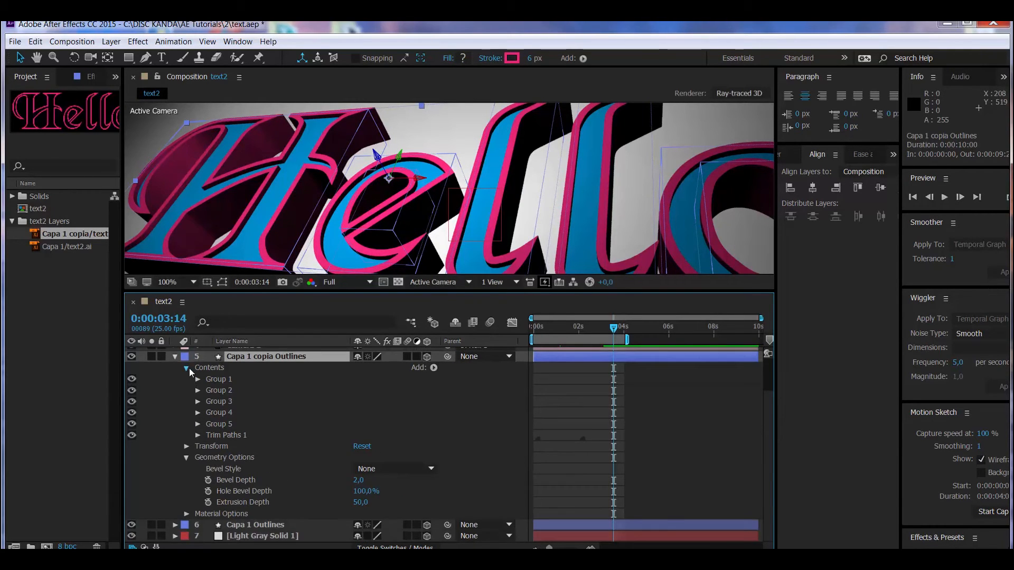
click(187, 369)
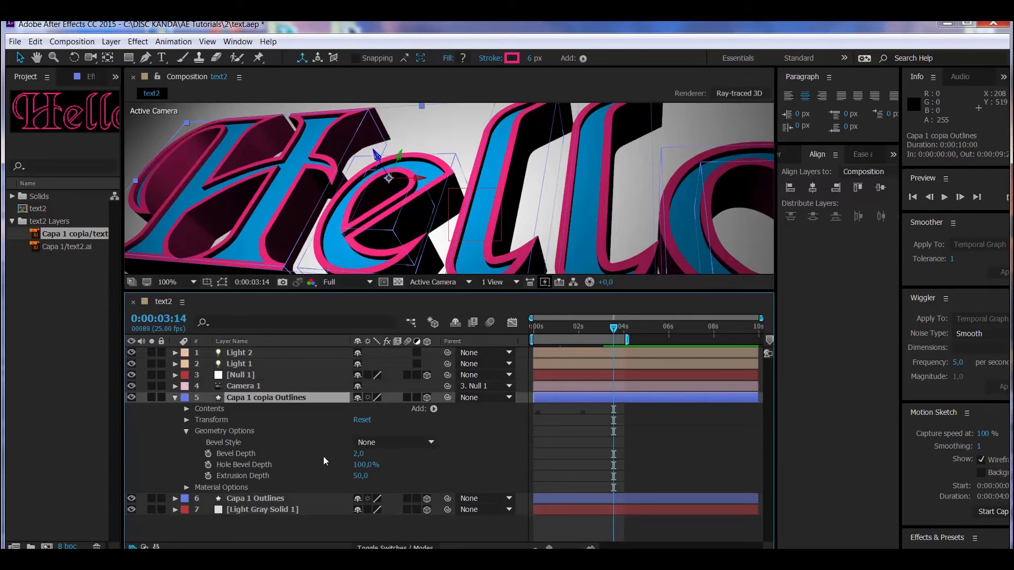
click(417, 443)
click(377, 492)
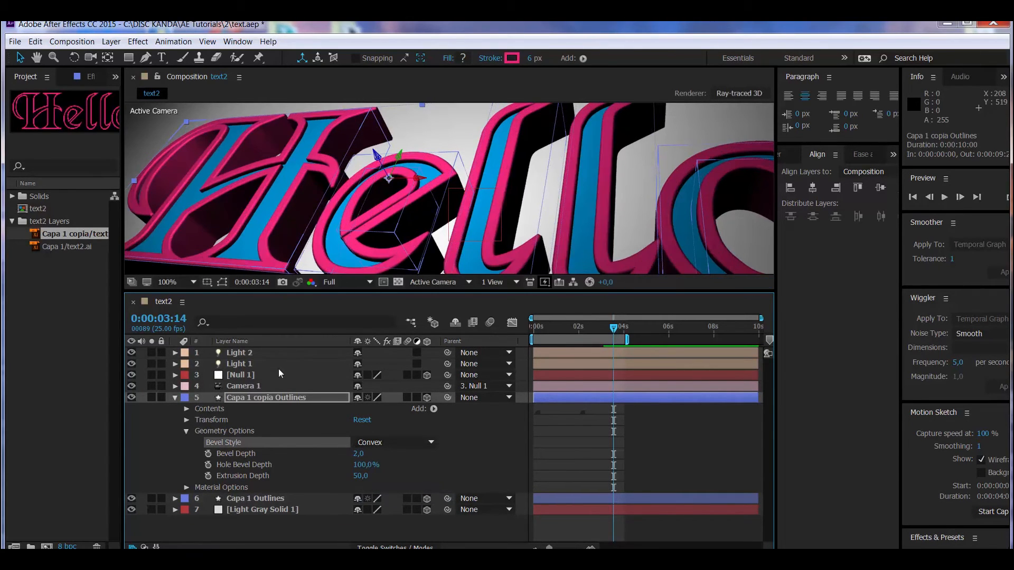
Try different bevel depths on Capa 1 copia Outlines and settle on 1.2
mouse_move(357, 454)
mouse_down()
mouse_move(368, 454)
mouse_move(352, 458)
mouse_up()
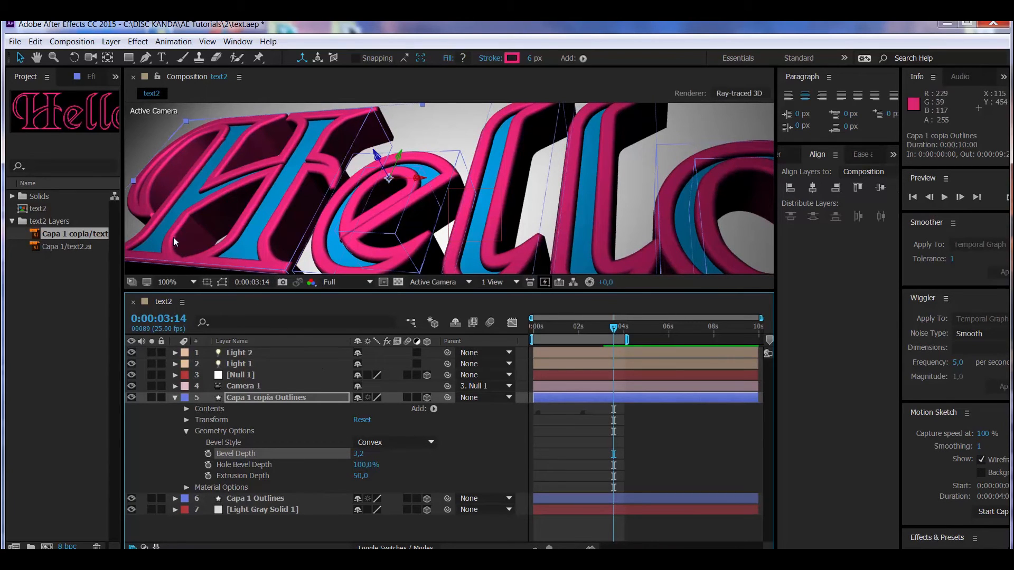
mouse_move(357, 454)
mouse_down()
mouse_move(334, 460)
mouse_move(357, 454)
mouse_move(344, 463)
mouse_up()
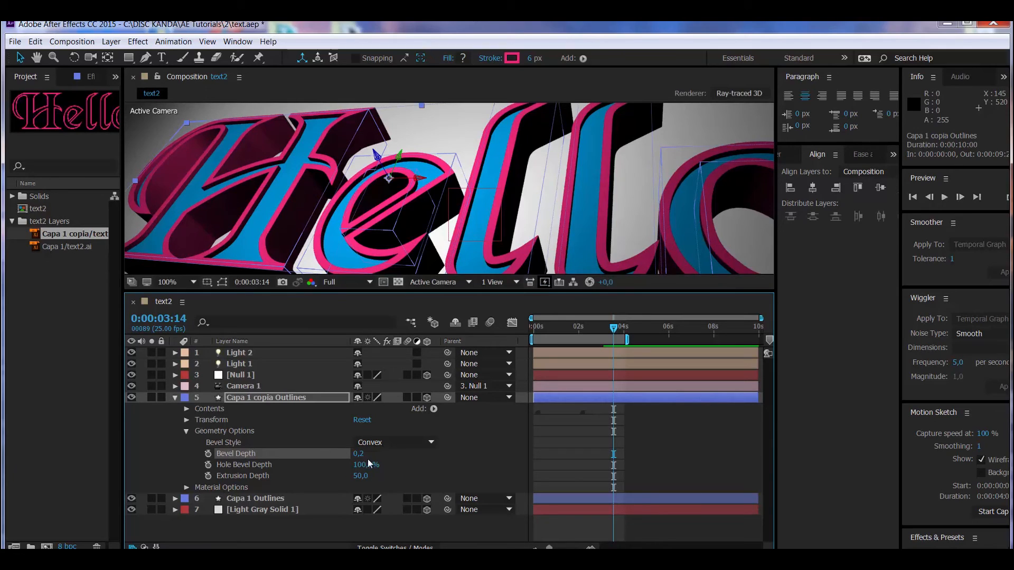
drag(359, 461, 380, 453)
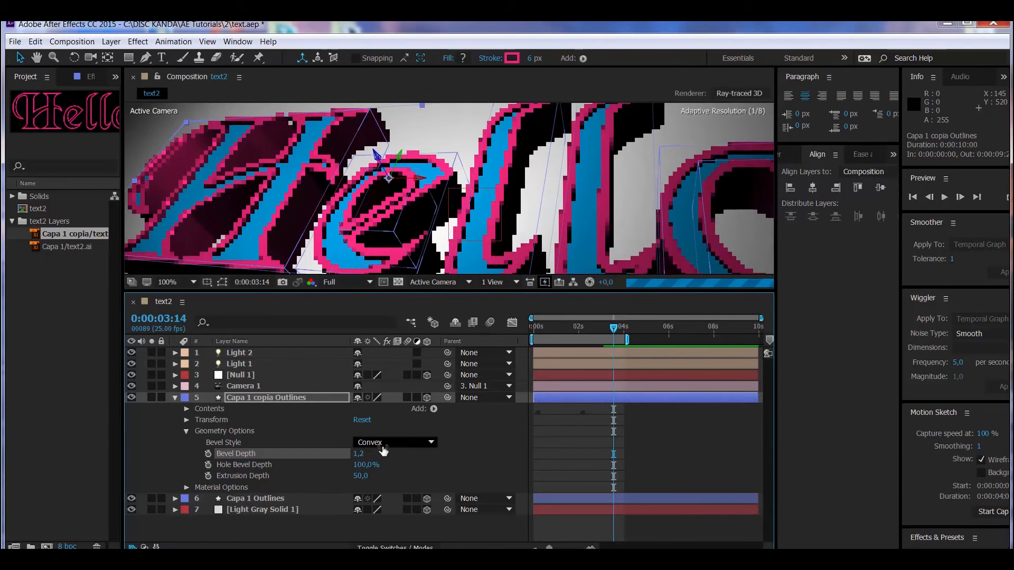
Try the Angular bevel style on Capa 1 copia Outlines, then set the style to Concave
click(380, 446)
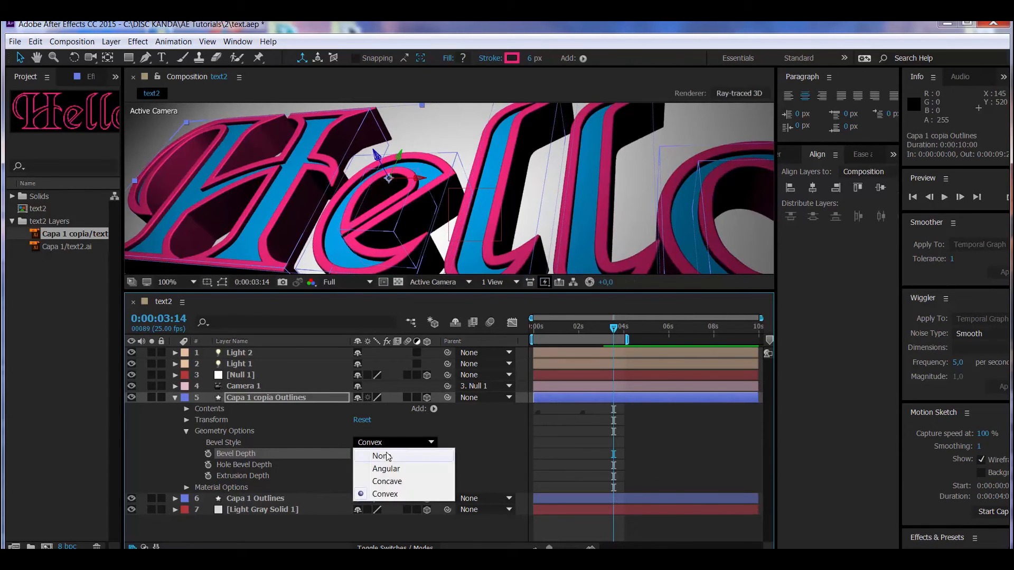
click(387, 469)
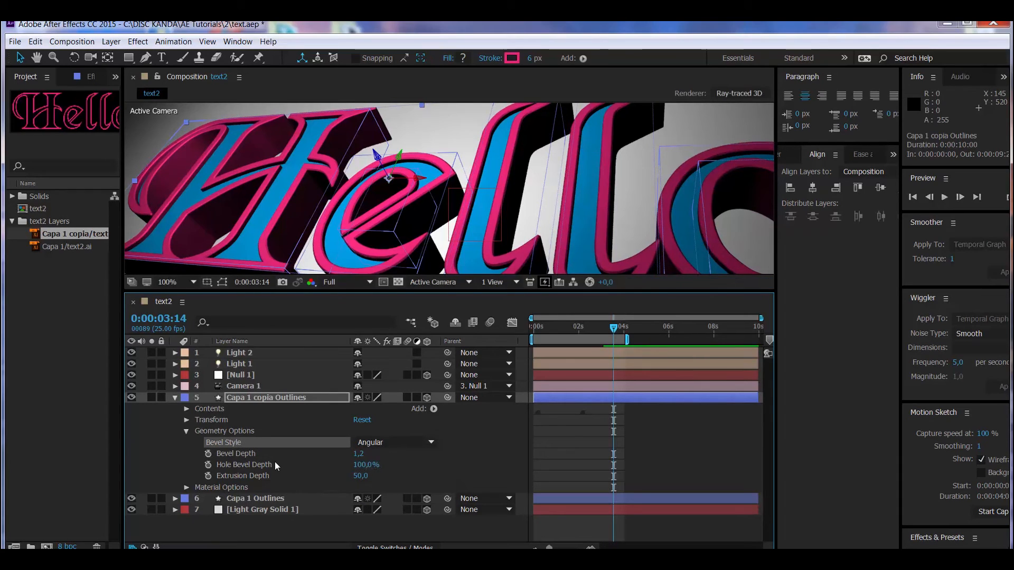
click(380, 444)
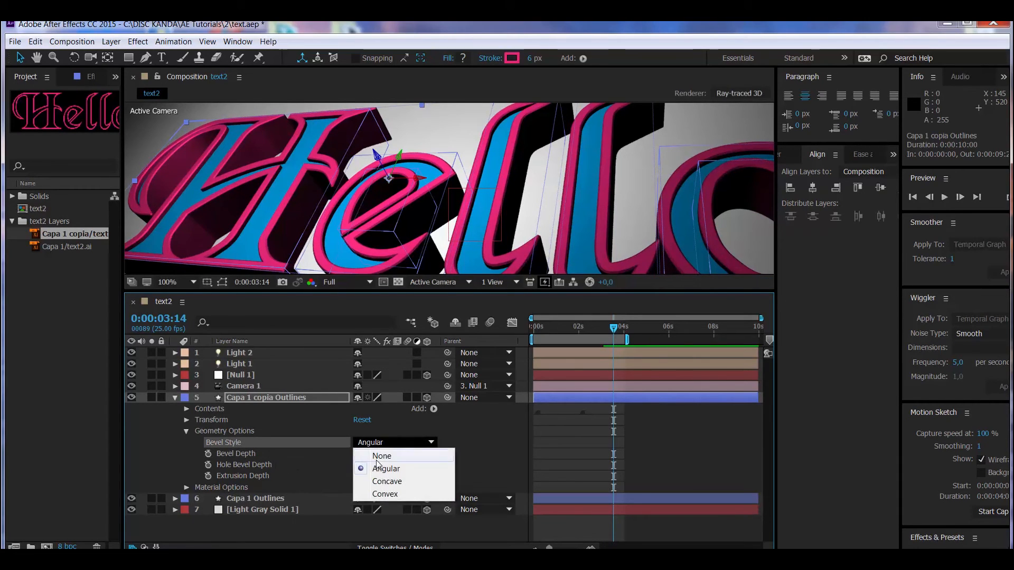
click(379, 482)
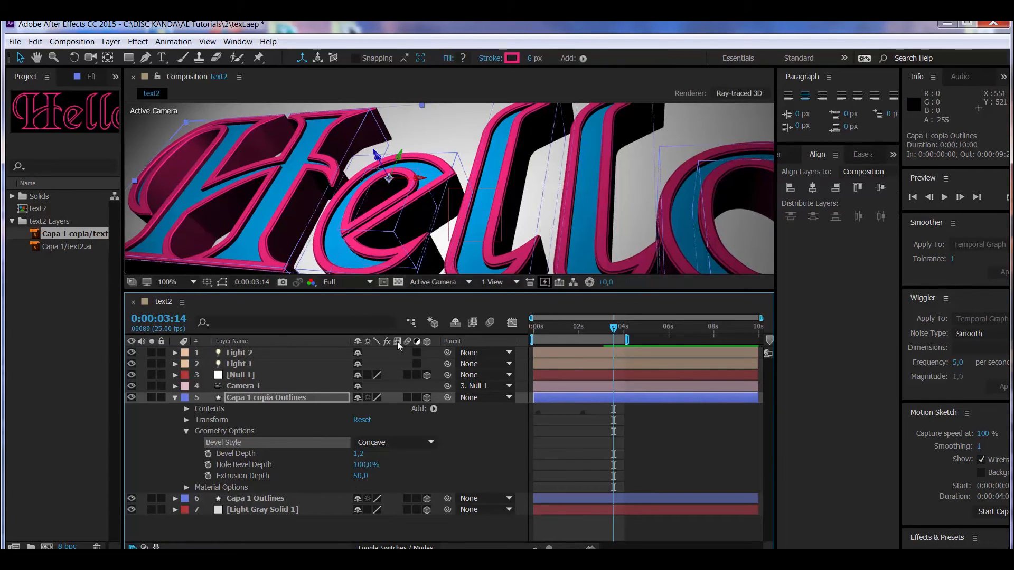
Set the bevel style of Capa 1 copia Outlines to Convex, trying a 22% hole bevel depth and undoing it
click(397, 444)
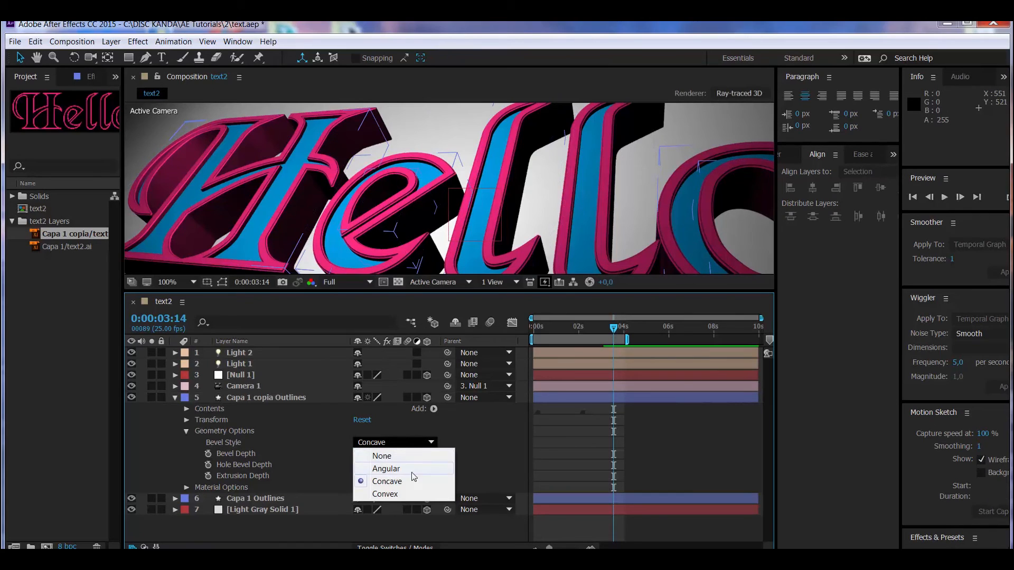
click(390, 493)
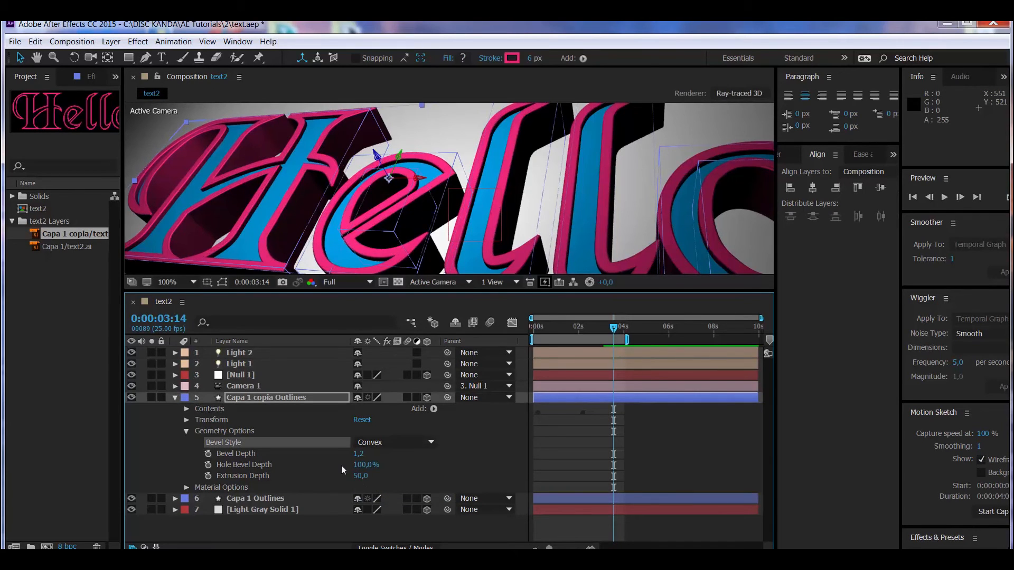
drag(366, 465, 319, 475)
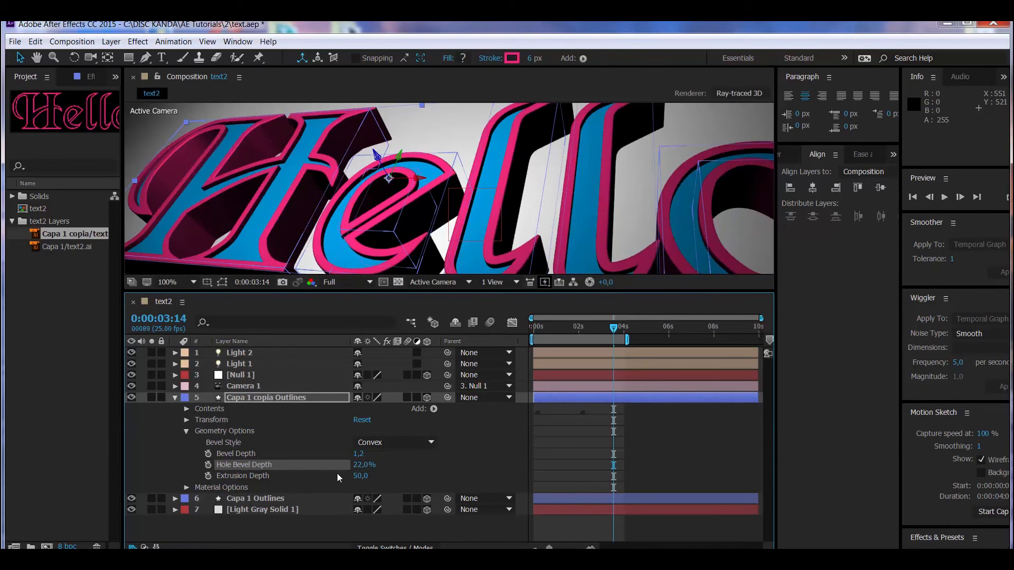
key(ctrl+z)
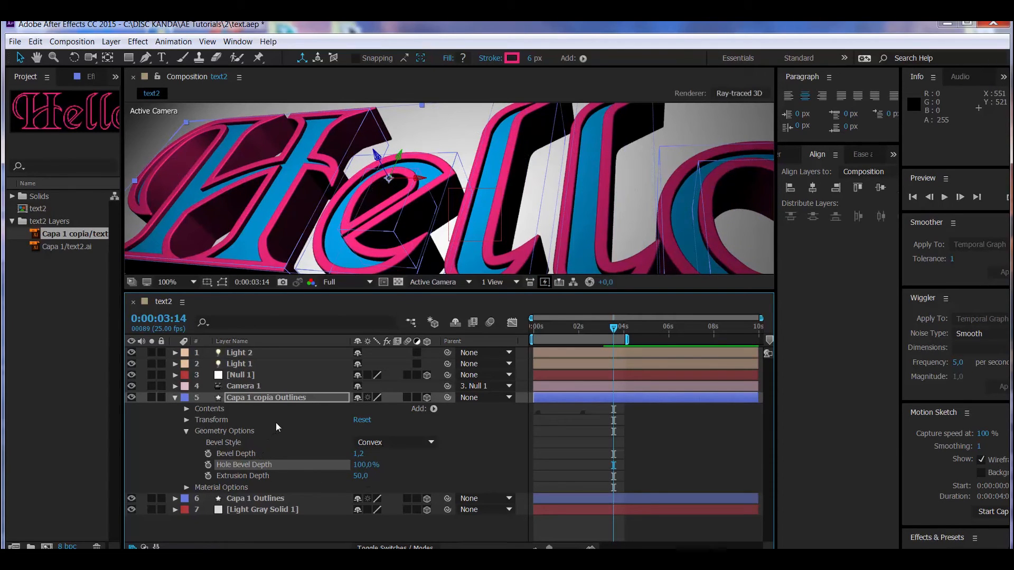
Turn on Casts Shadows in the material options of Capa 1 copia Outlines and collapse the layer
click(174, 398)
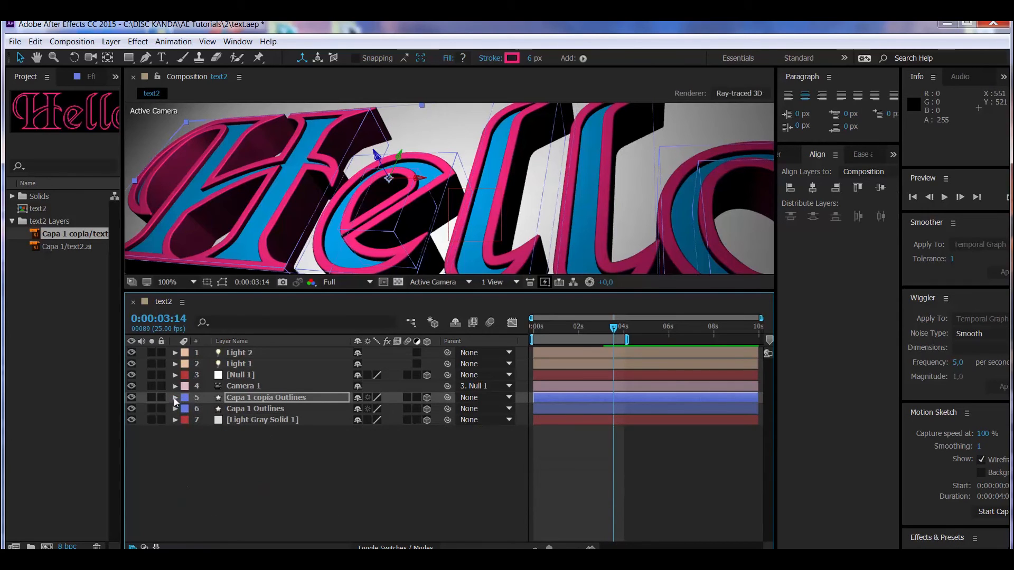
click(175, 397)
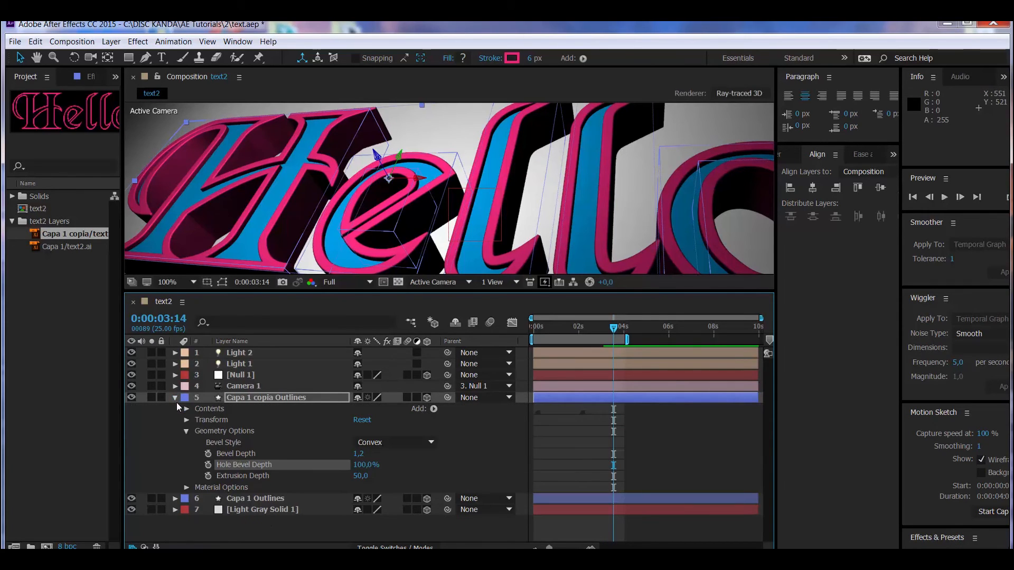
click(186, 432)
click(188, 444)
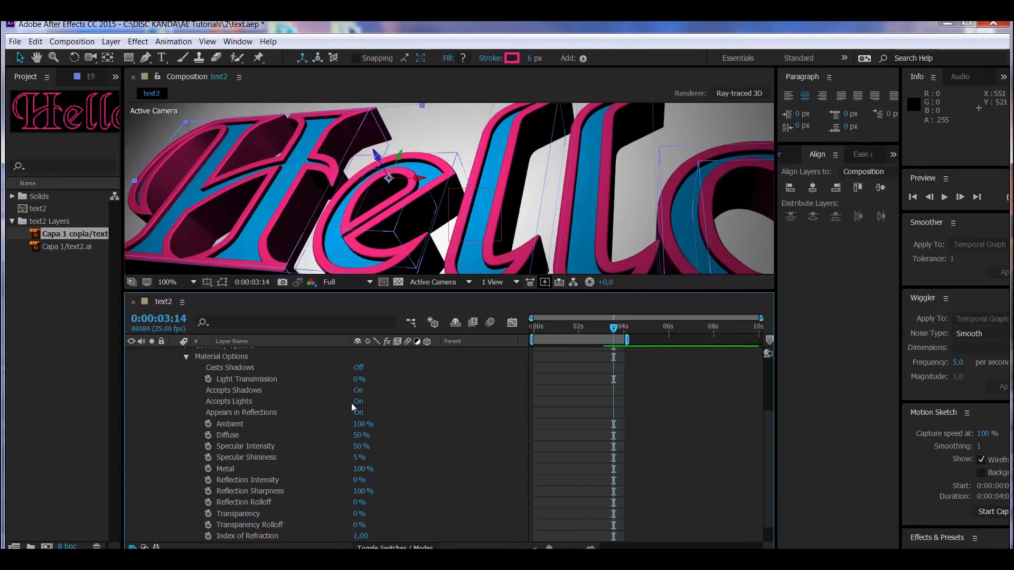
click(320, 365)
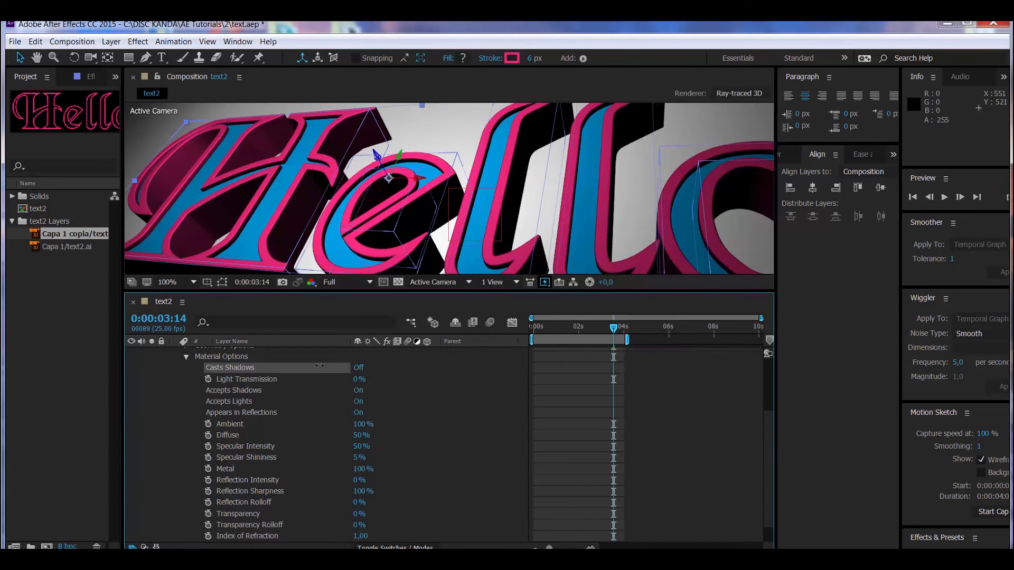
click(359, 367)
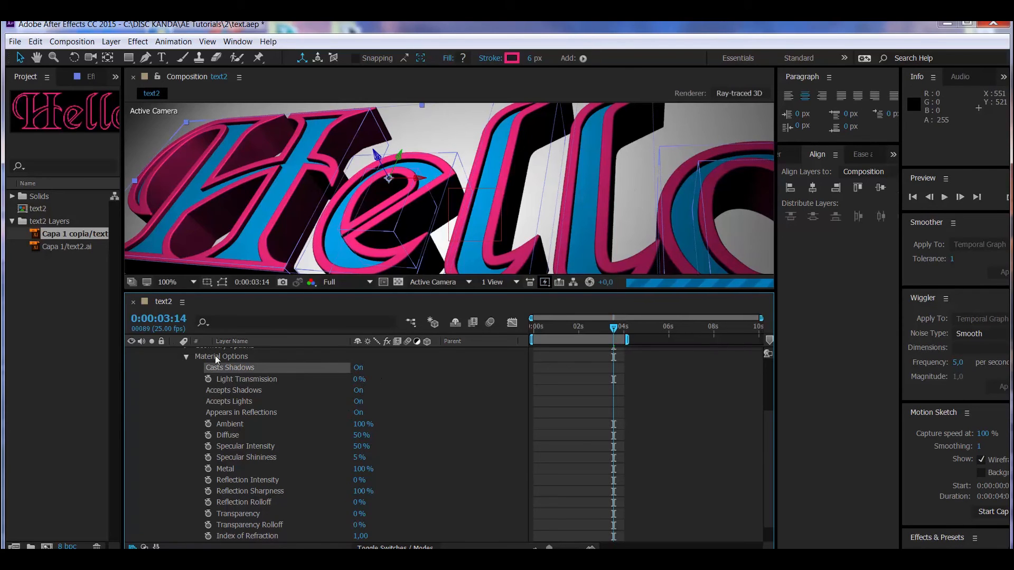
click(185, 359)
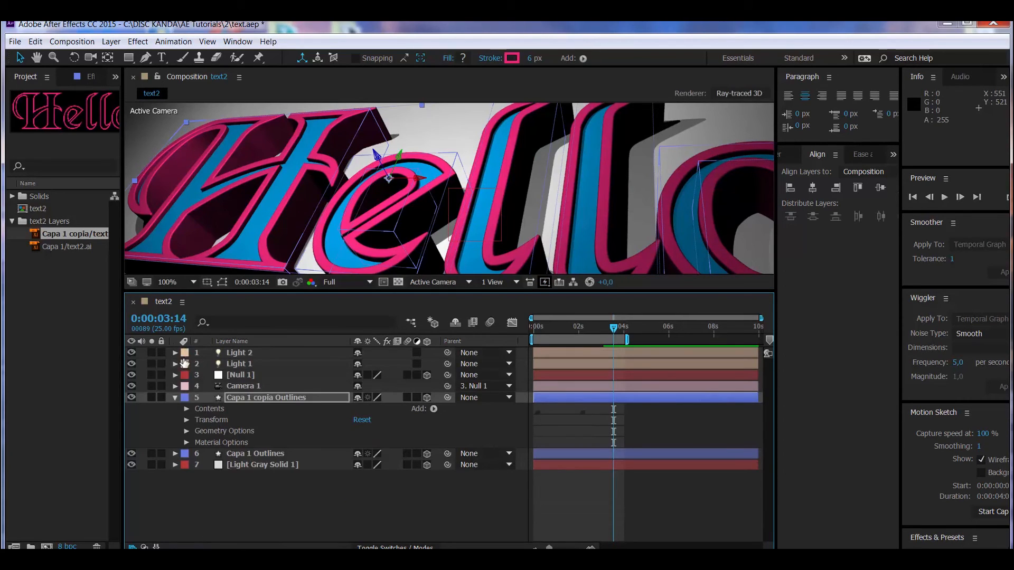
click(176, 399)
Check the Casts Shadows setting in the material options of Capa 1 Outlines and collapse the layer
click(175, 409)
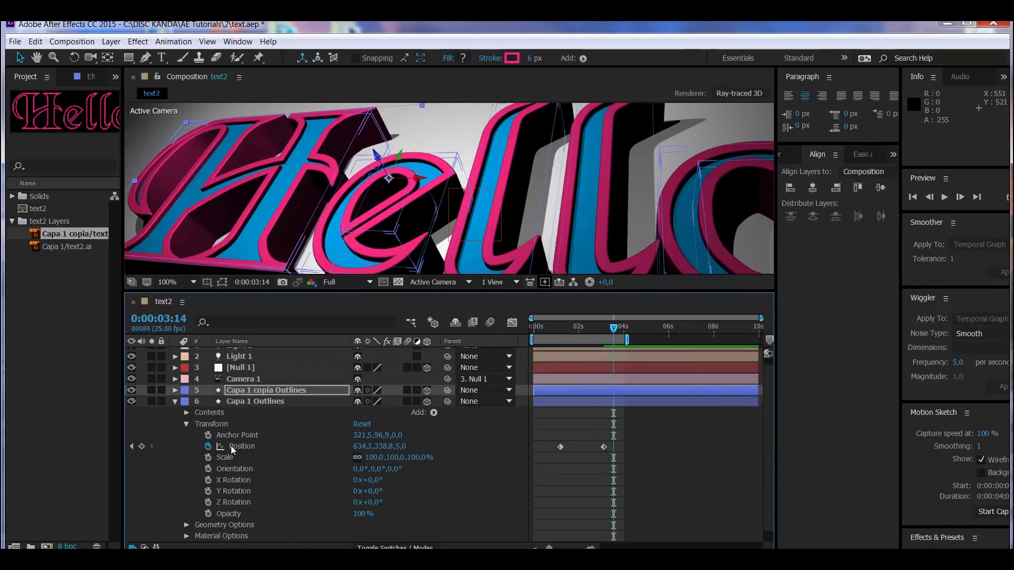
click(186, 427)
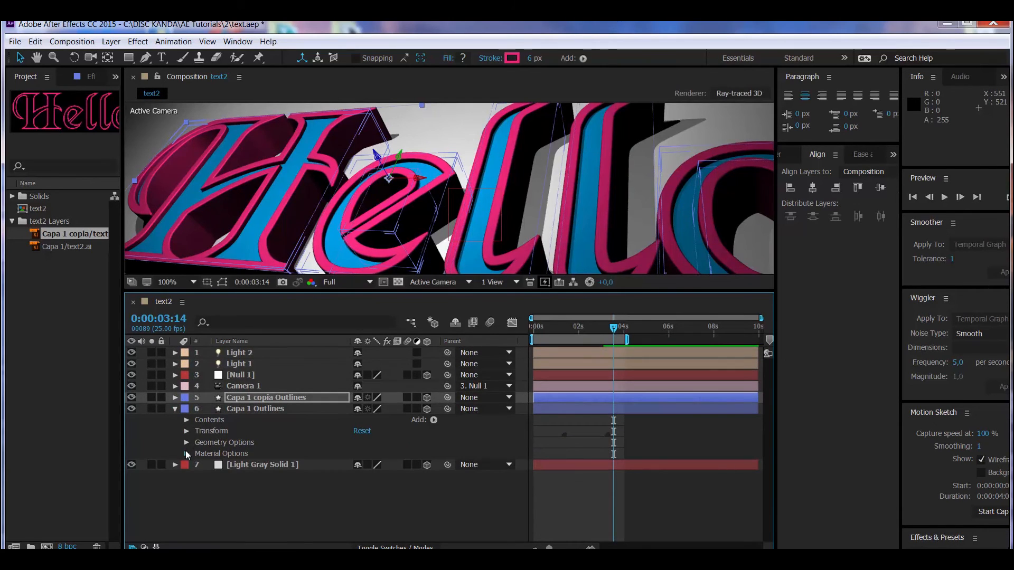
click(187, 454)
click(358, 369)
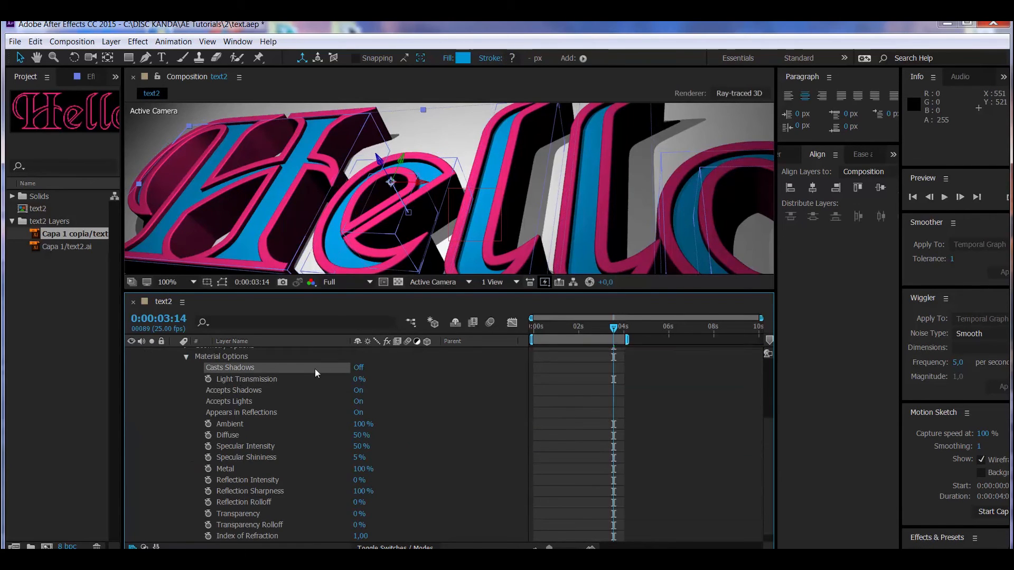
click(186, 357)
click(175, 409)
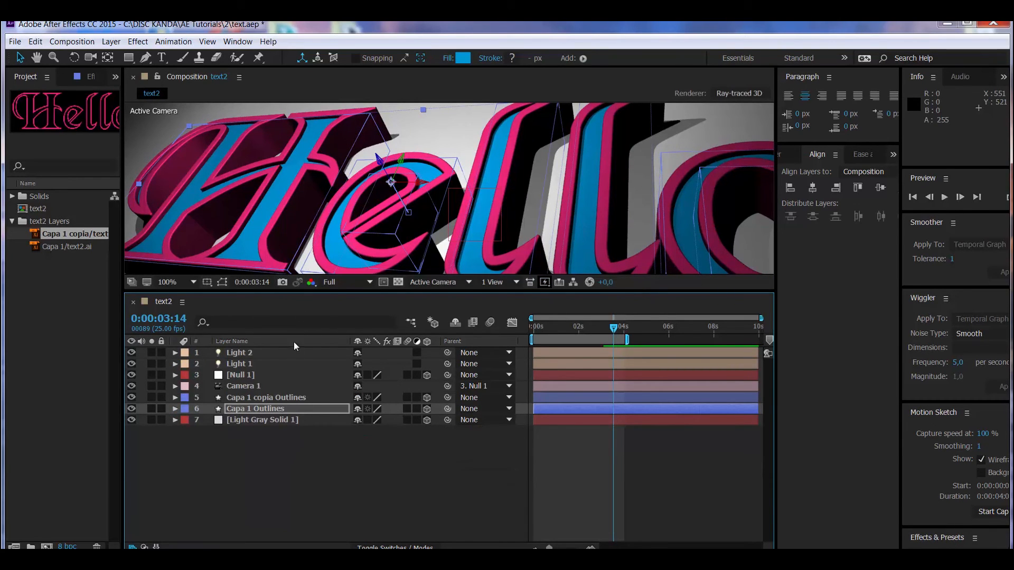
Set Light 1's shadow diffusion to 650 pixels
drag(311, 297, 239, 429)
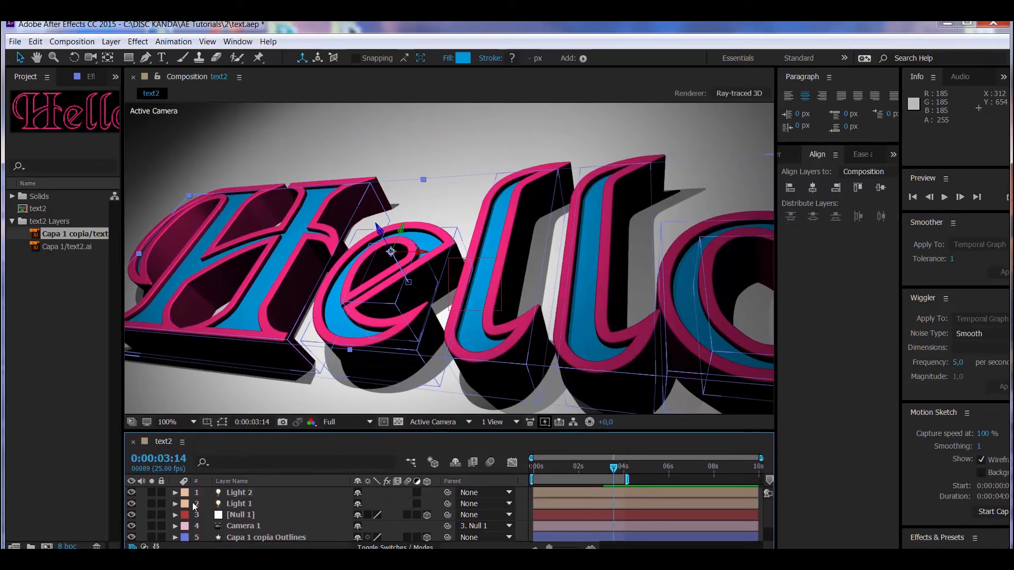
click(174, 504)
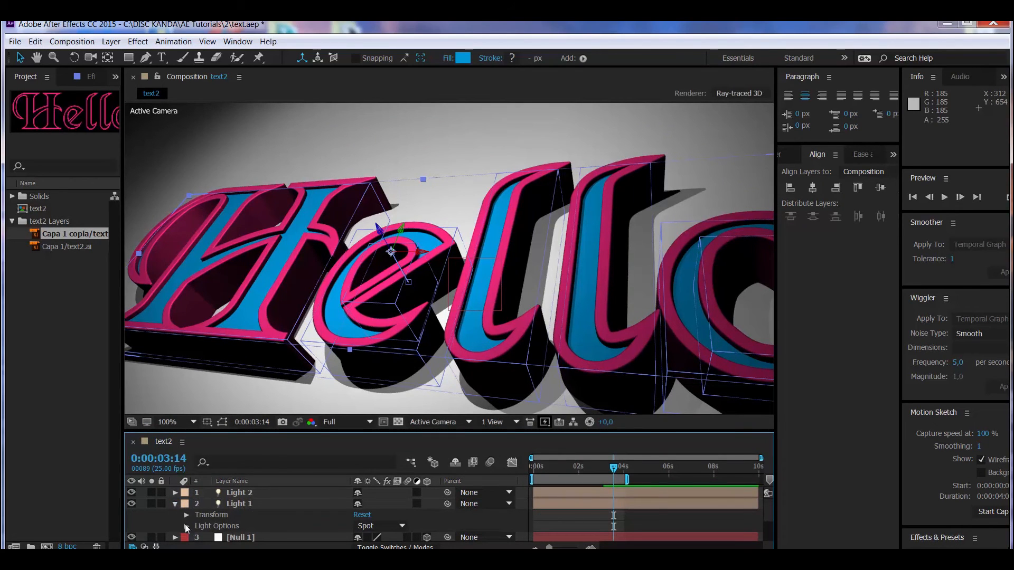
click(186, 527)
drag(264, 432, 274, 341)
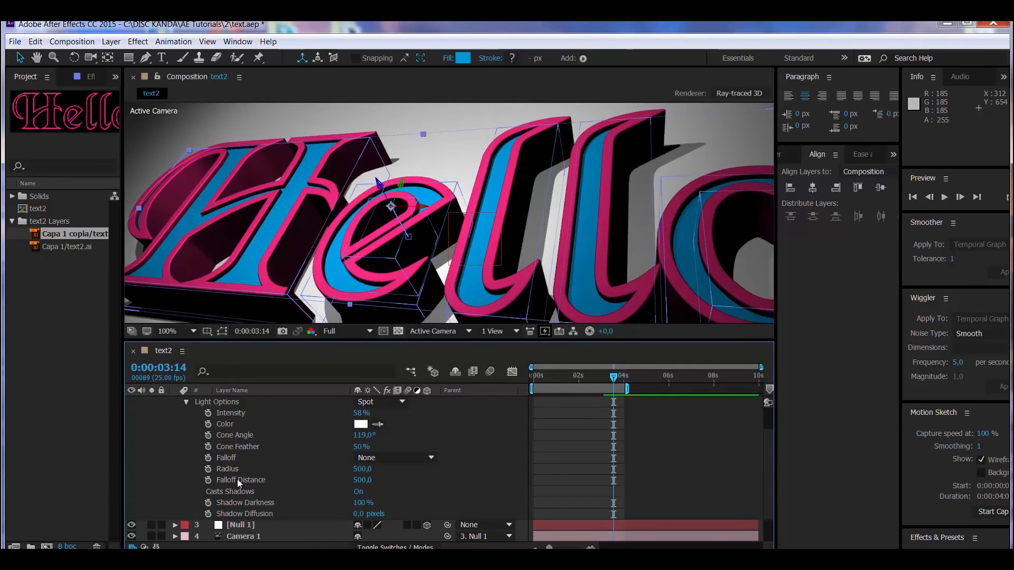
click(361, 515)
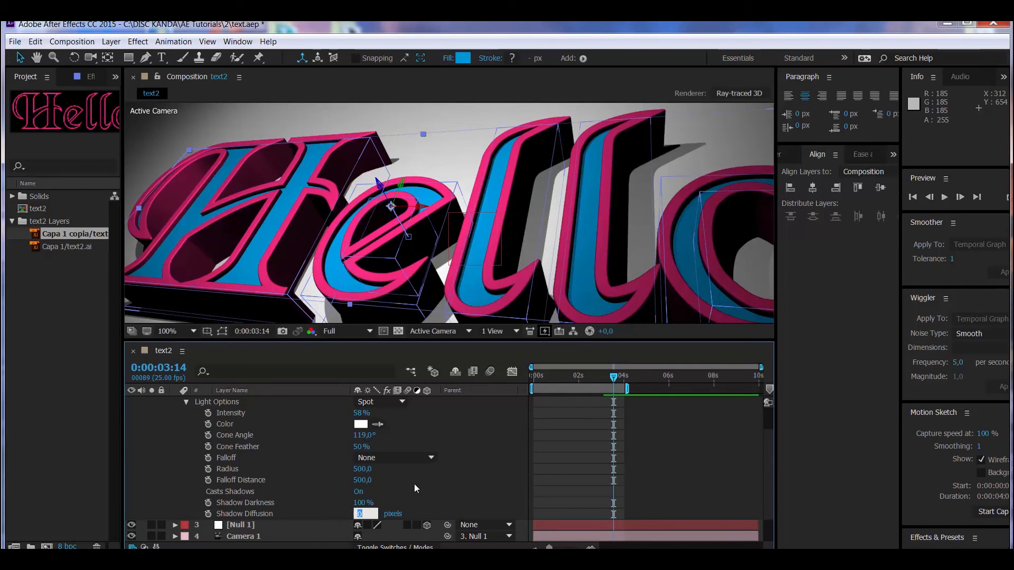
text(650)
key(Return)
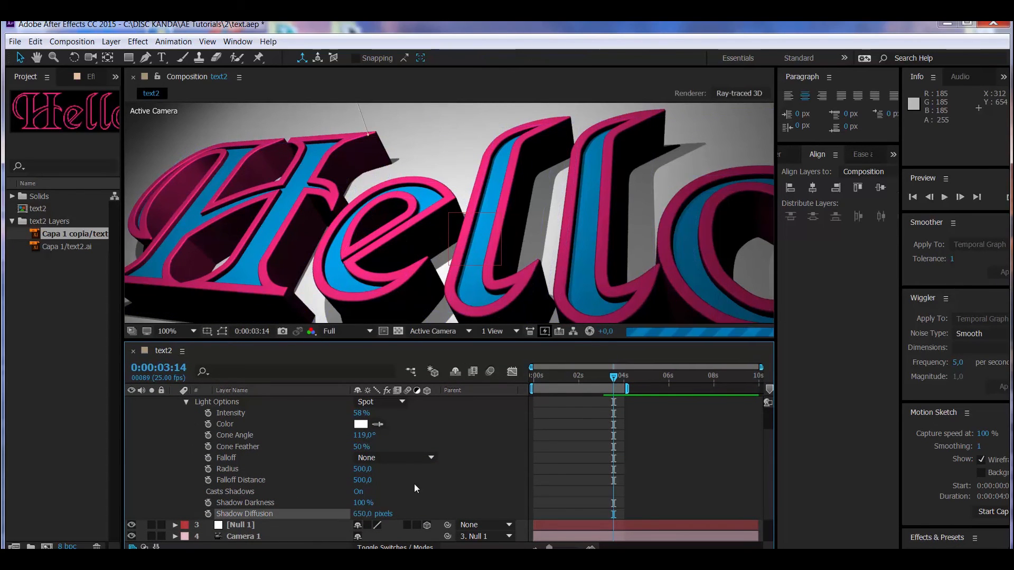
click(182, 404)
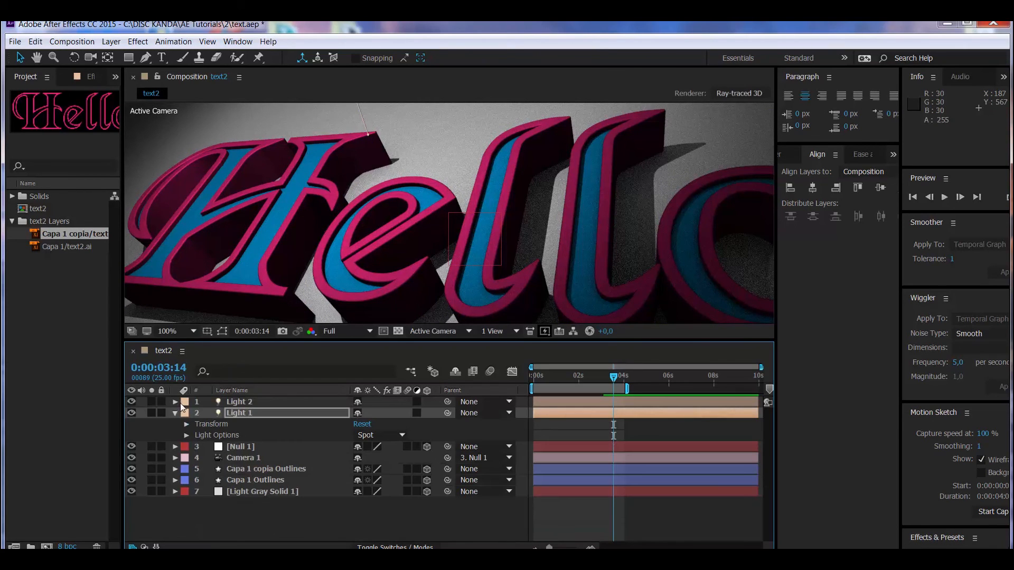
Set Light 2's shadow diffusion to 650 pixels
click(176, 403)
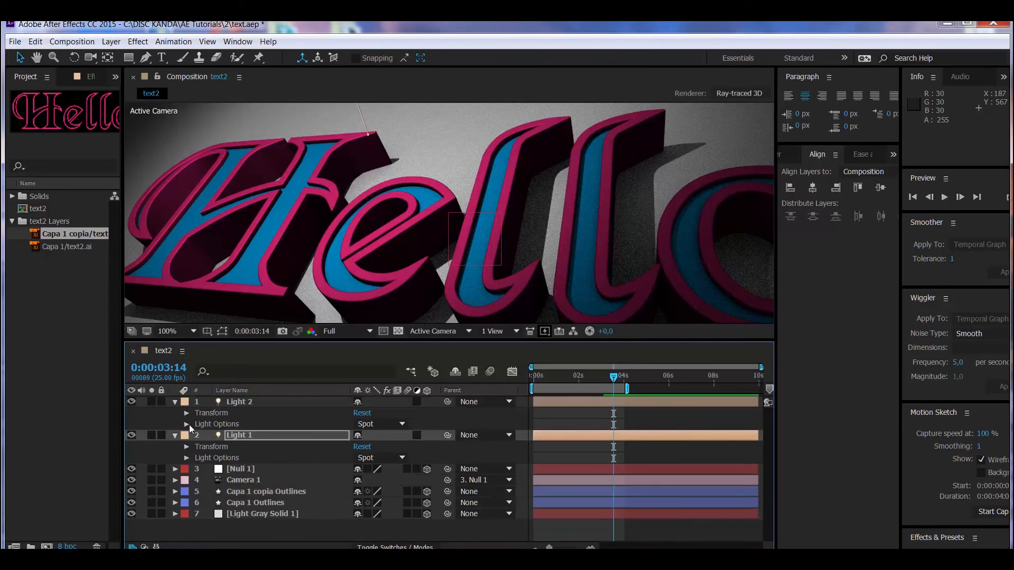
click(186, 424)
click(360, 535)
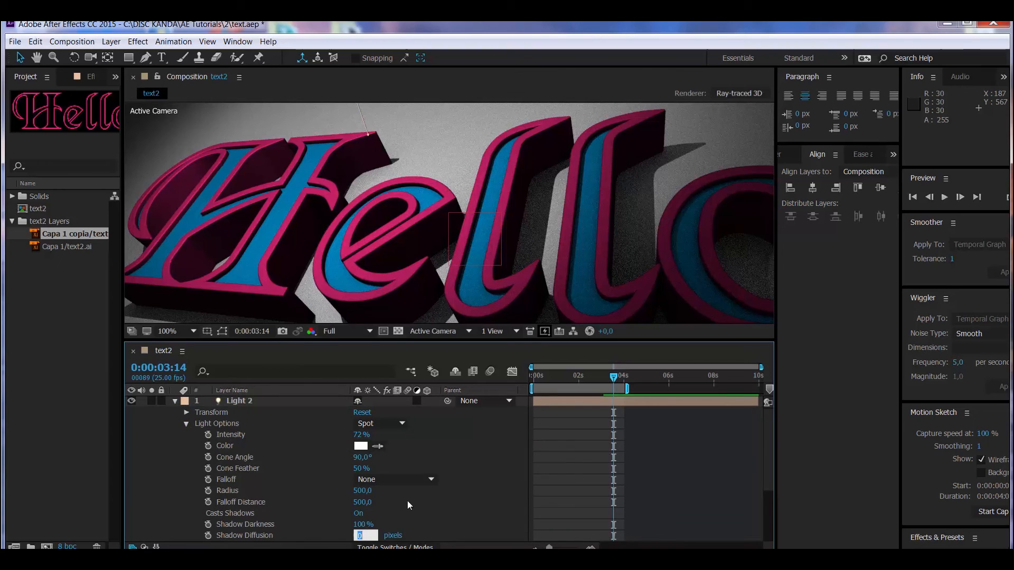
text(650)
key(Return)
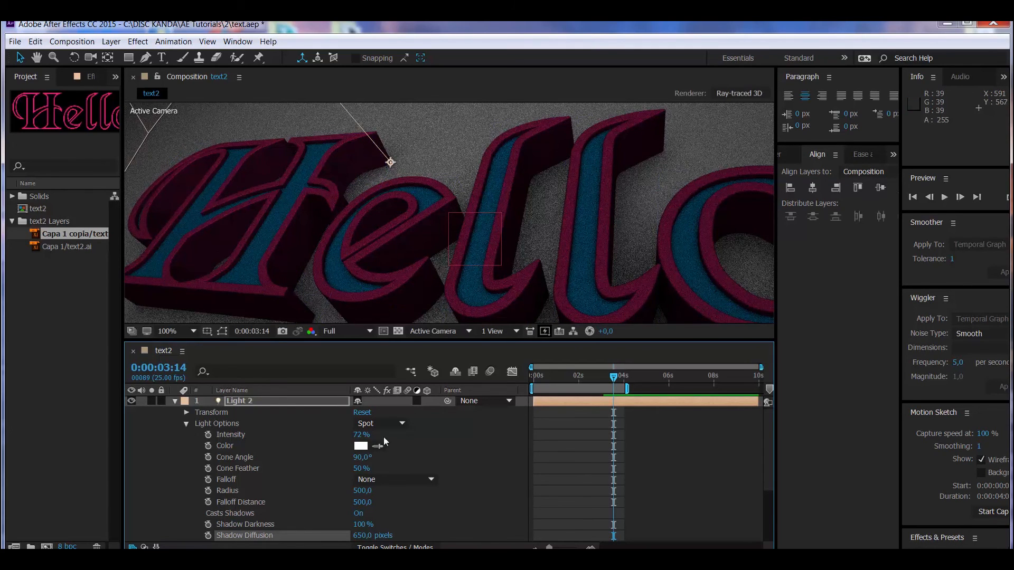
Raise the intensity of Light 2 to 357% and of Light 1 to 126%
drag(361, 443, 405, 438)
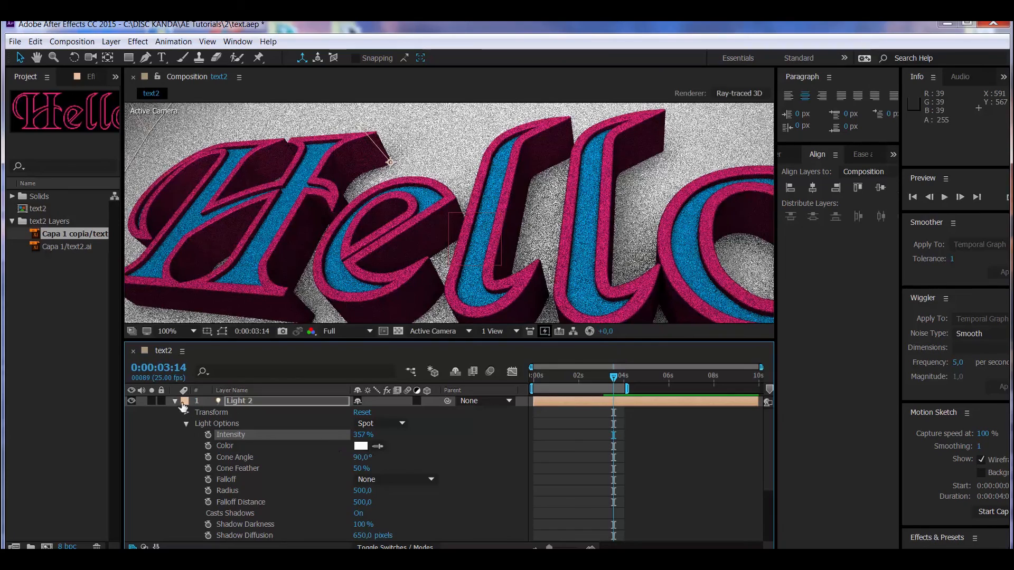
click(175, 402)
click(186, 434)
drag(362, 435, 373, 435)
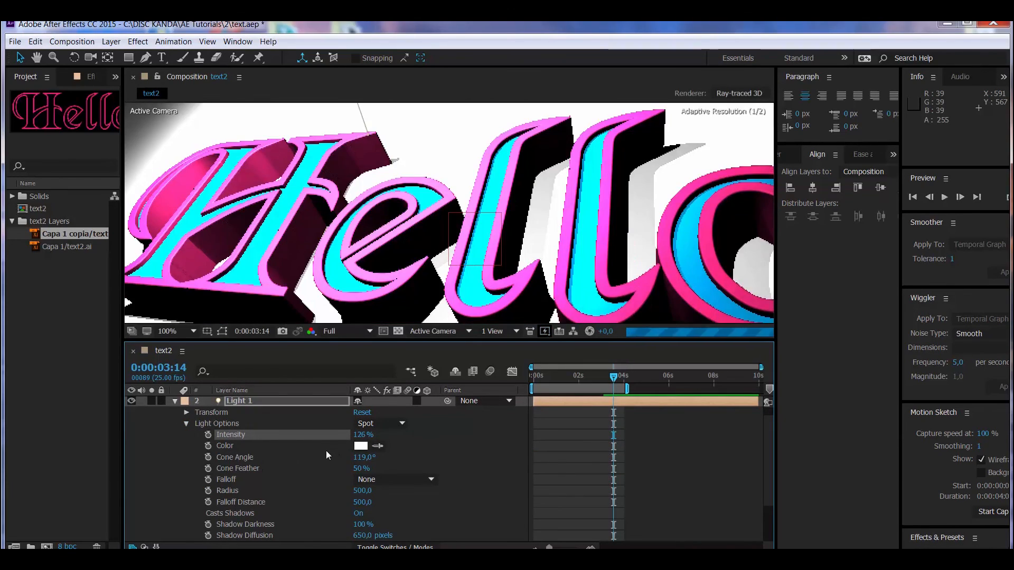
Set the composition's ray-tracing quality to 8 and enlarge the composition view to inspect the shadows
click(739, 93)
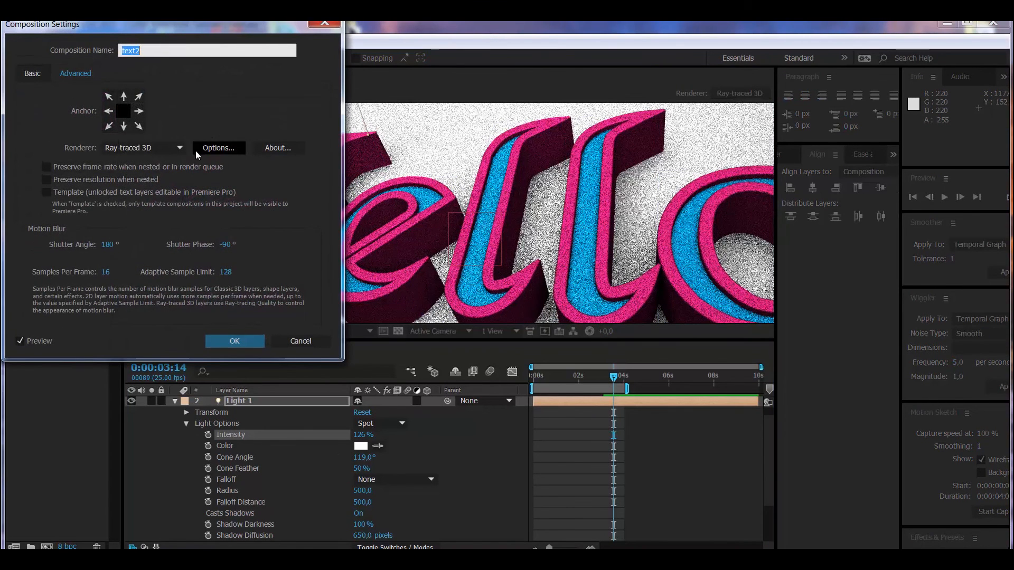
click(223, 150)
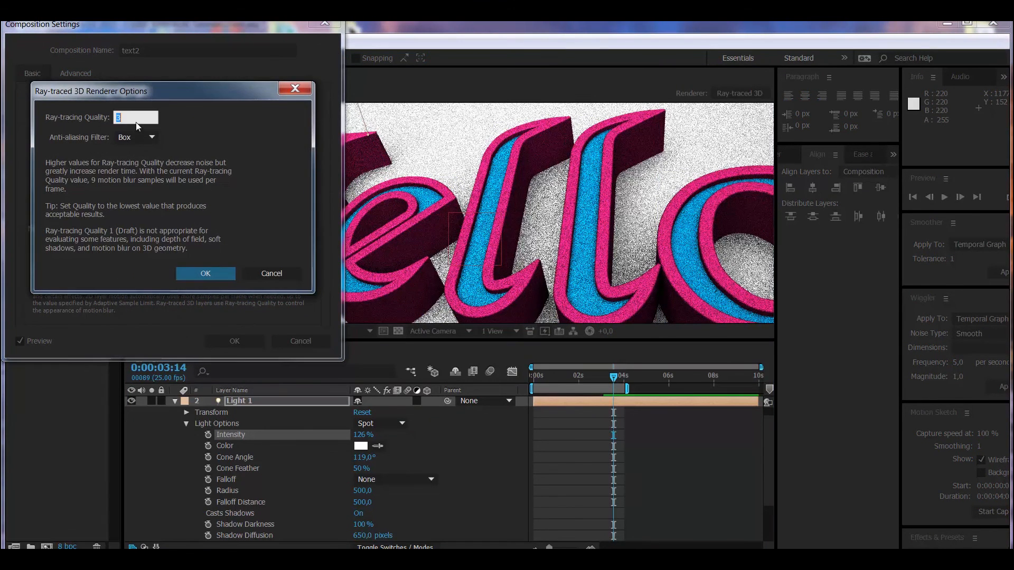
key(Return)
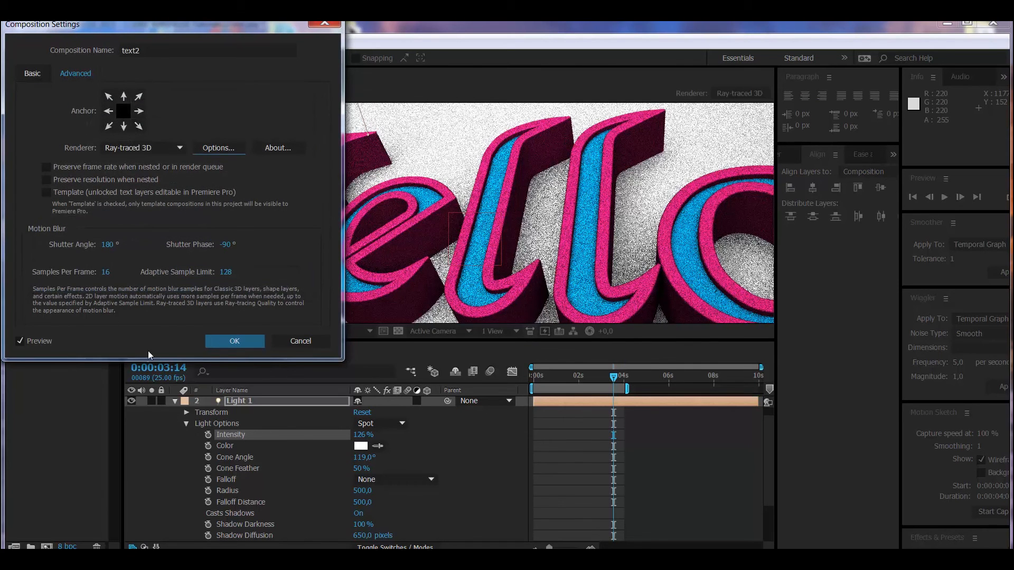
click(232, 341)
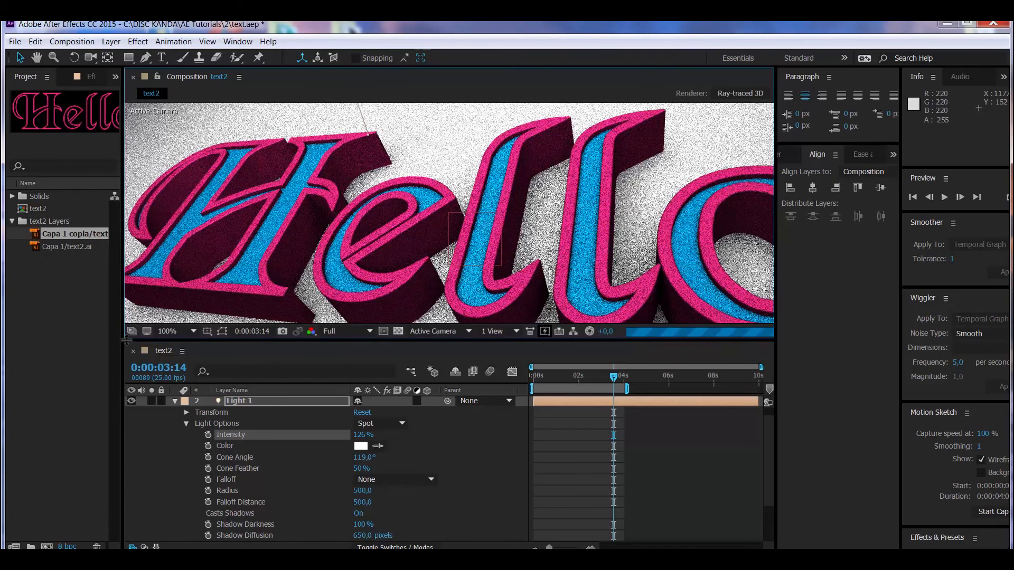
drag(127, 342, 120, 480)
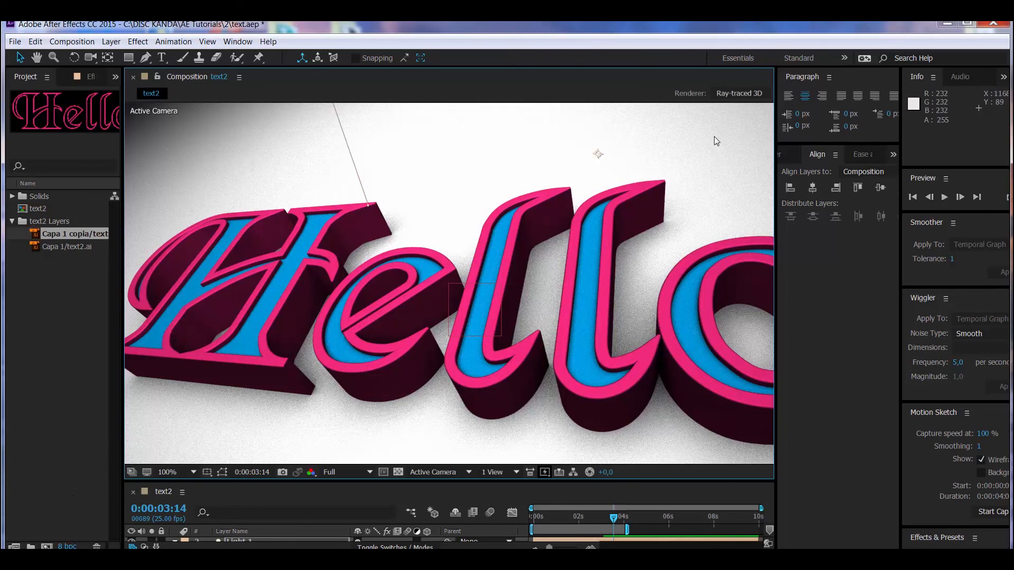
Set the composition's ray-tracing quality to 12 and preview the animation
click(742, 95)
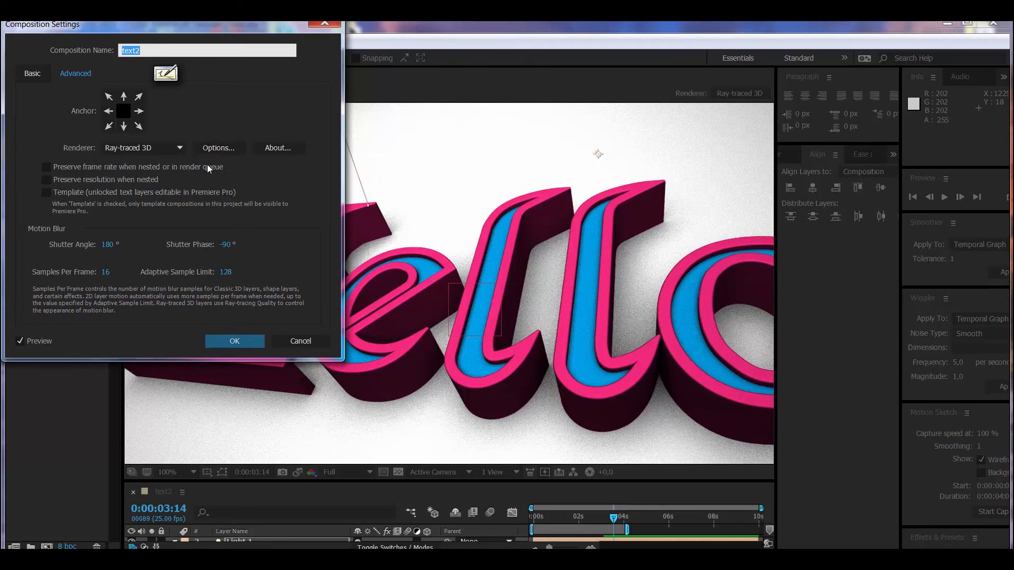
click(218, 148)
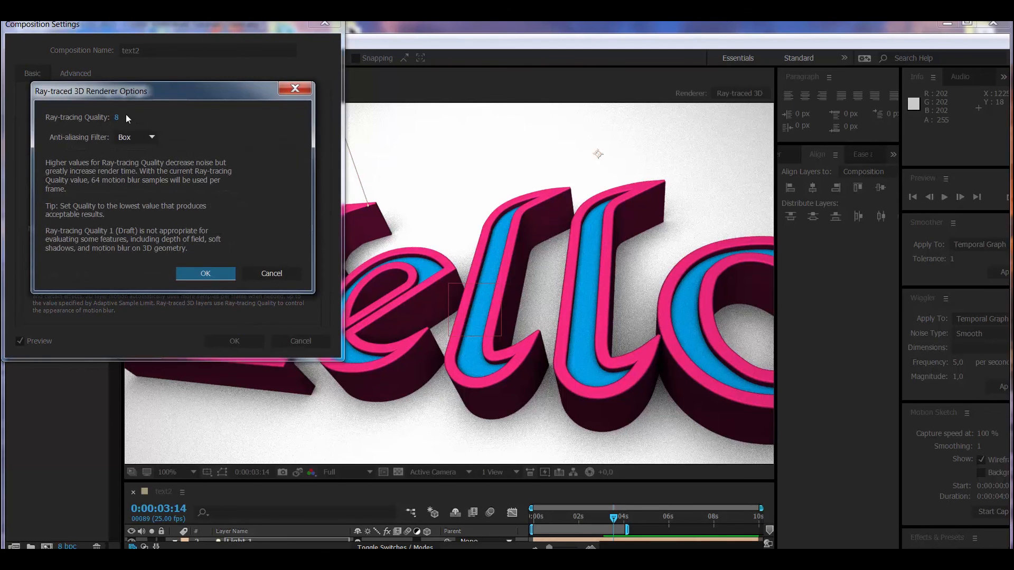
click(118, 114)
text(12)
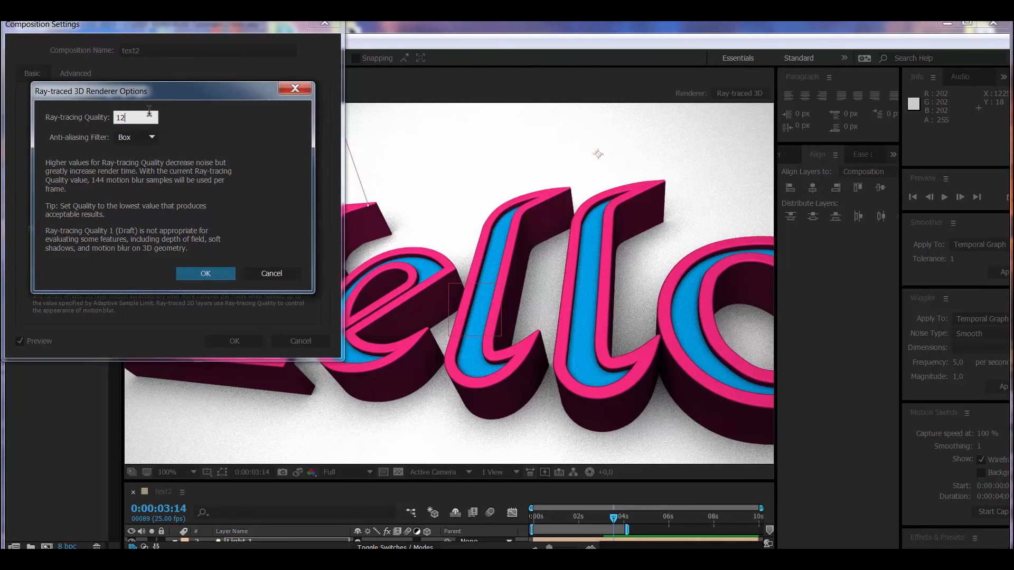
key(Return)
click(222, 342)
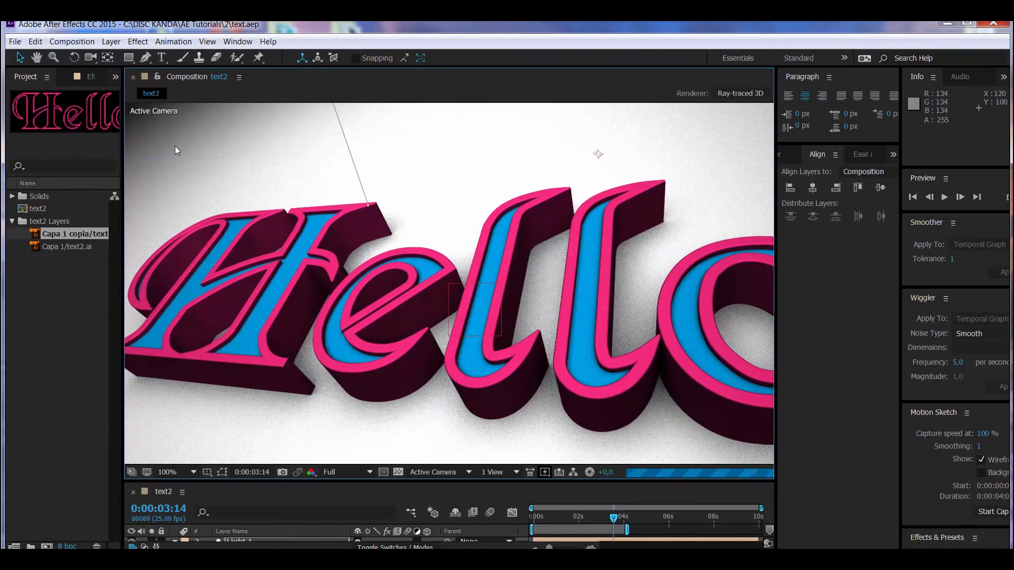
key(space)
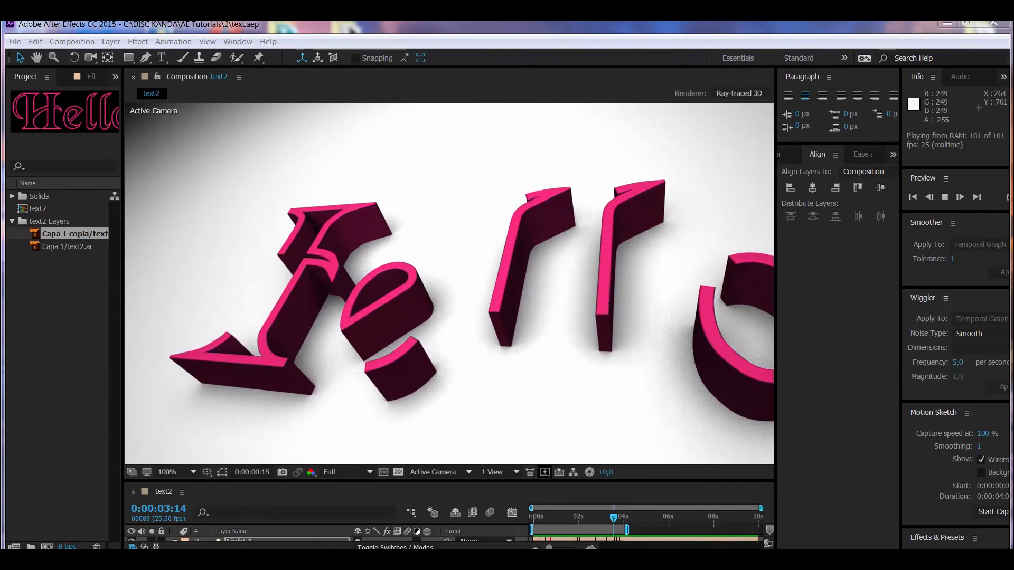